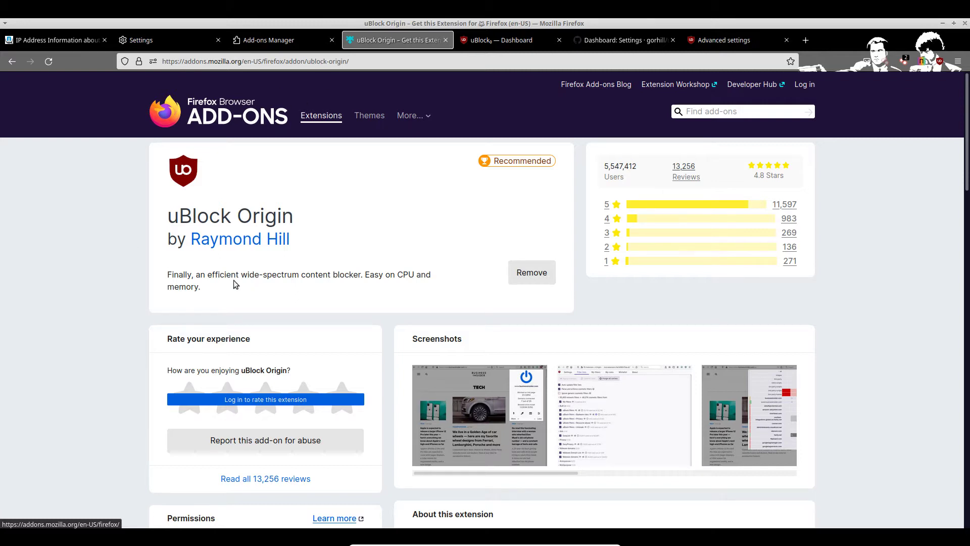
Step: In uBlock's Filter lists, apply the pending filter list changes
click(525, 43)
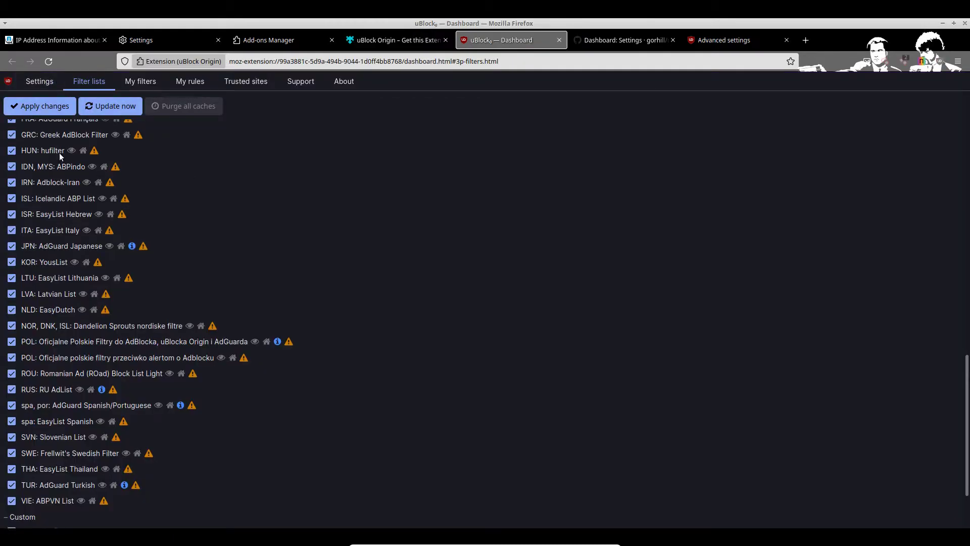
scroll(54, 241, up, 15)
scroll(68, 207, down, 1)
scroll(69, 207, down, 15)
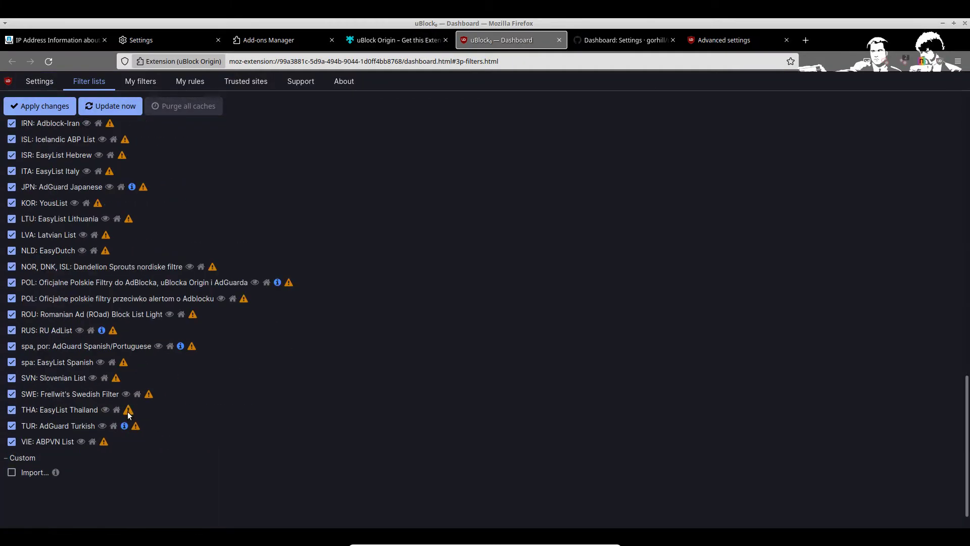
scroll(66, 443, up, 13)
scroll(86, 193, up, 3)
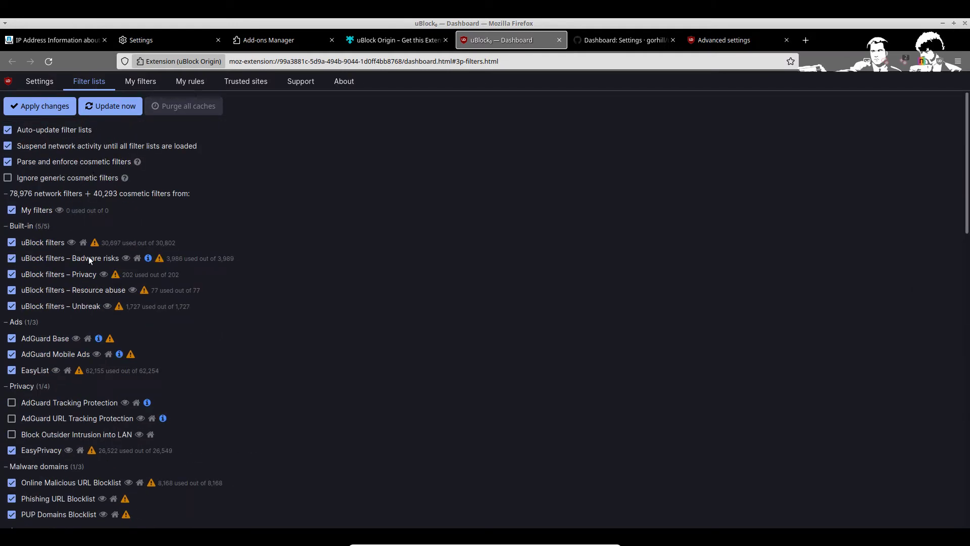
click(39, 105)
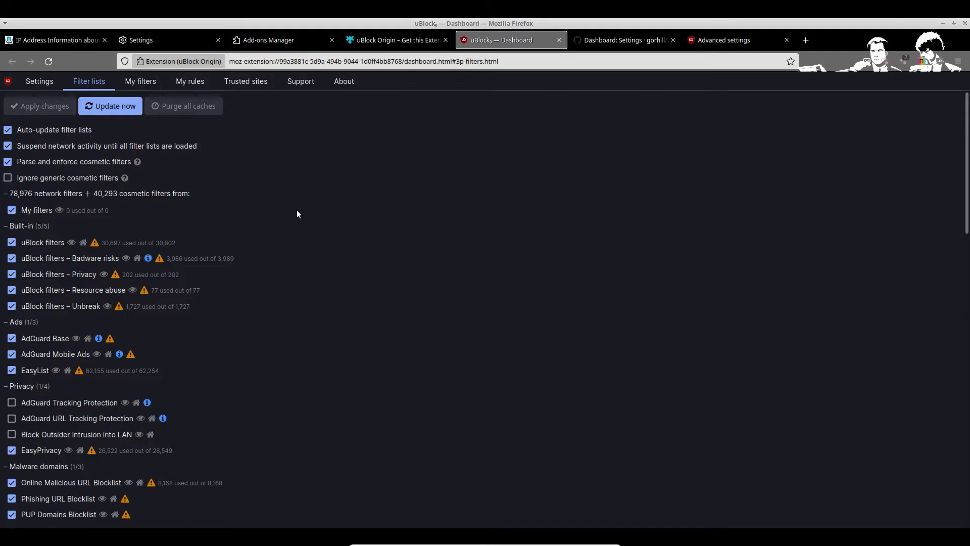
Step: Enable AdGuard Tracking Protection, AdGuard URL Tracking Protection and Block Outsider Intrusion into LAN, then apply
click(11, 403)
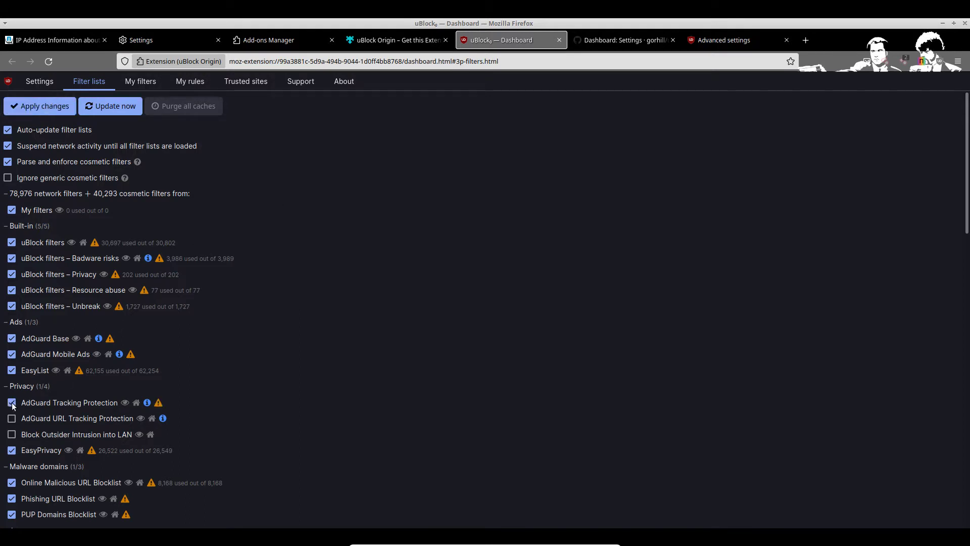
click(12, 418)
click(12, 434)
click(56, 104)
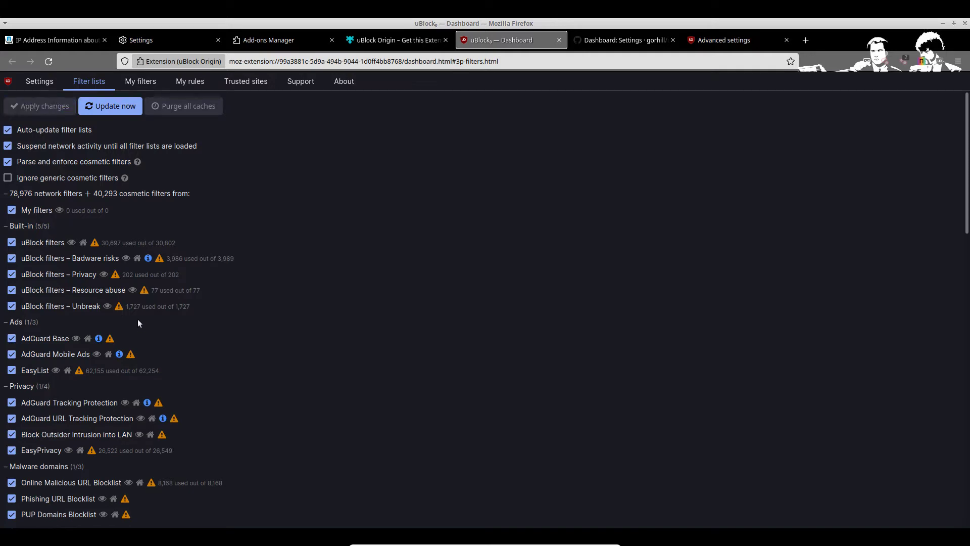
scroll(101, 255, down, 15)
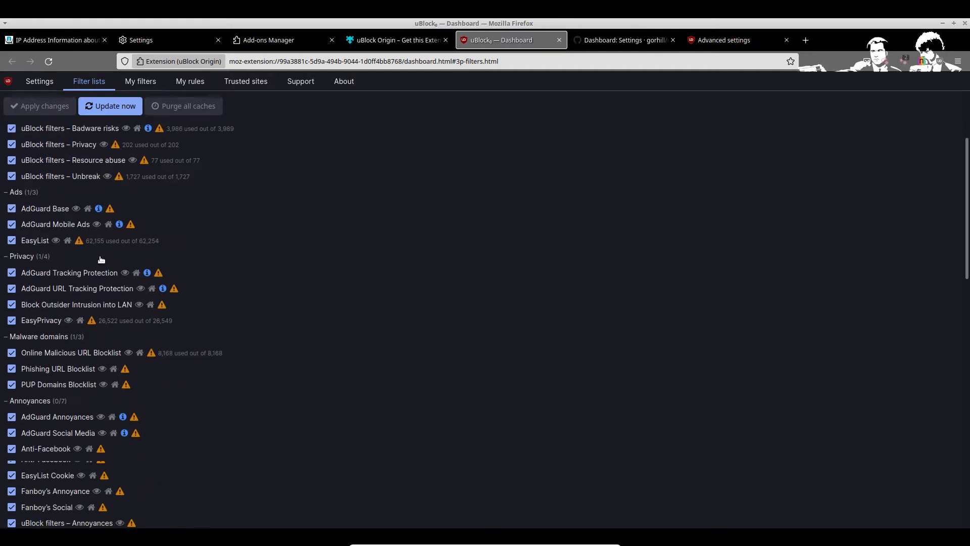
Step: Switch to uBlock's Settings page and look over its privacy, JavaScript and advanced-user options
click(44, 81)
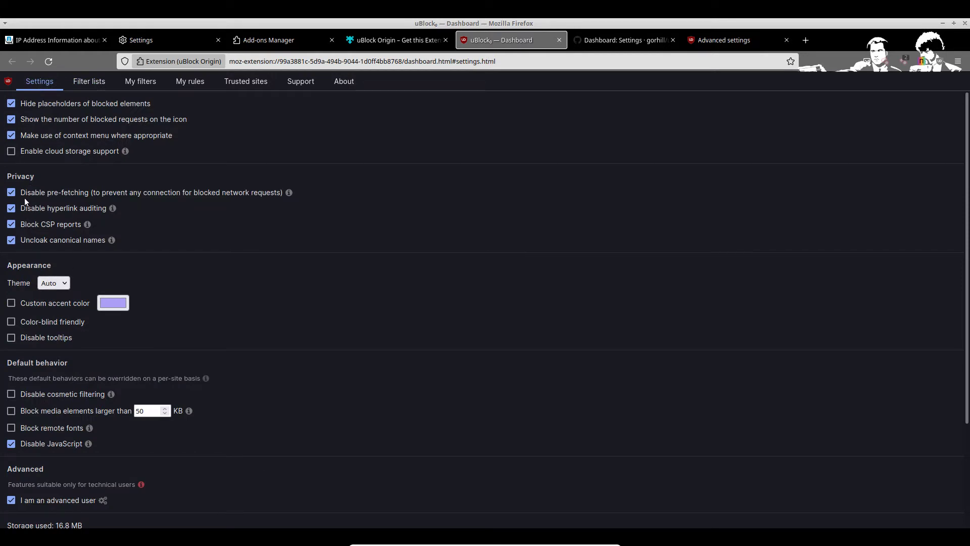
scroll(52, 209, down, 3)
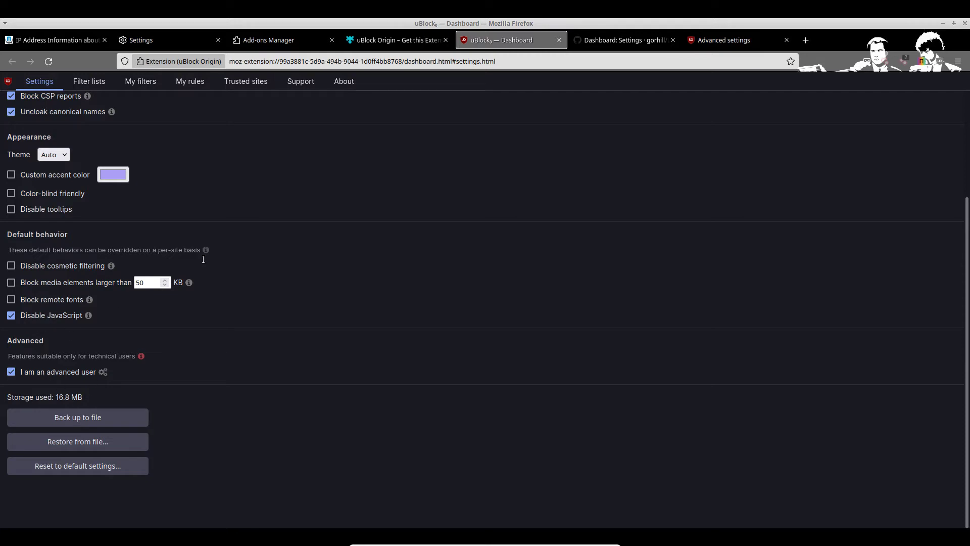
scroll(69, 255, up, 3)
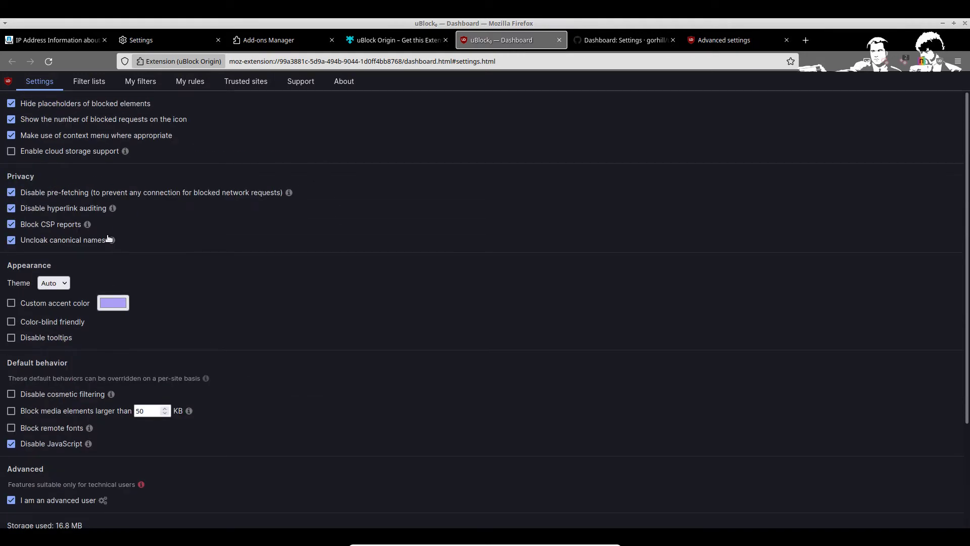
Step: Update all filter lists, reaching 219,543 network and 287,044 cosmetic filters
click(80, 81)
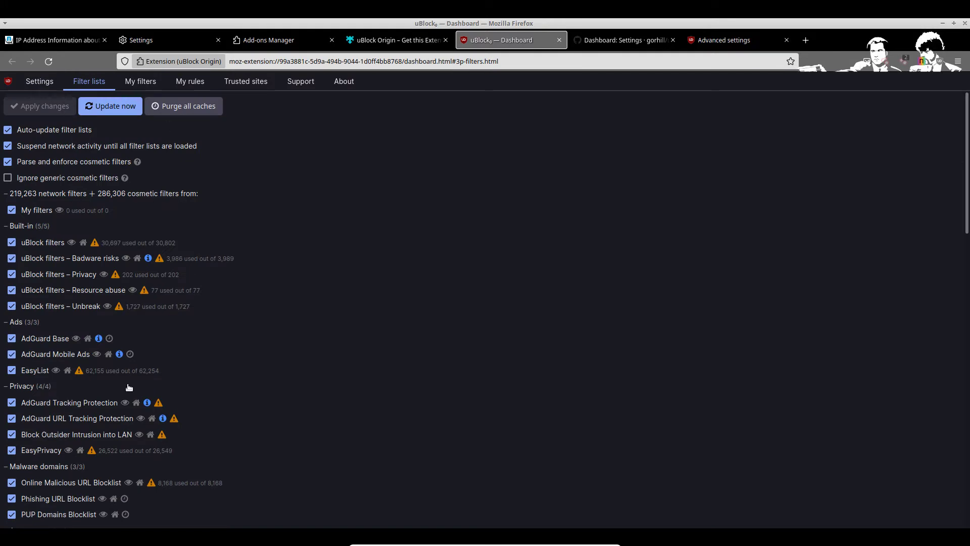
scroll(116, 353, down, 15)
scroll(126, 332, up, 15)
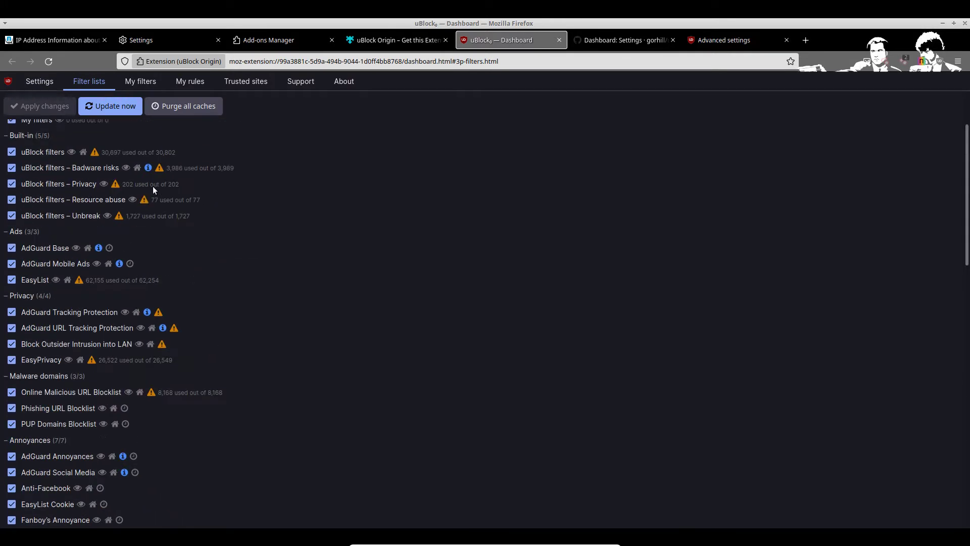
click(126, 111)
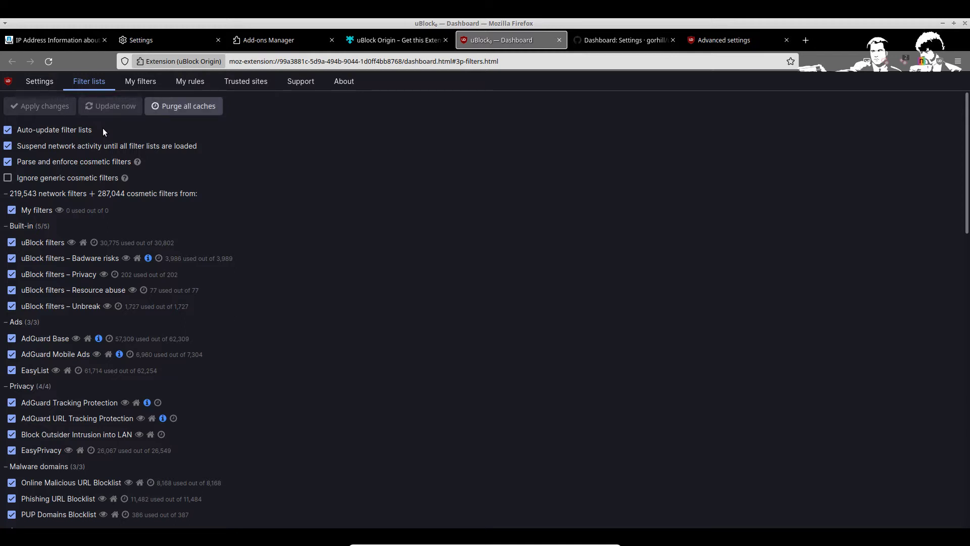
Step: Review My filters, My rules and Trusted sites, then switch to the IP Address Information tab
click(144, 82)
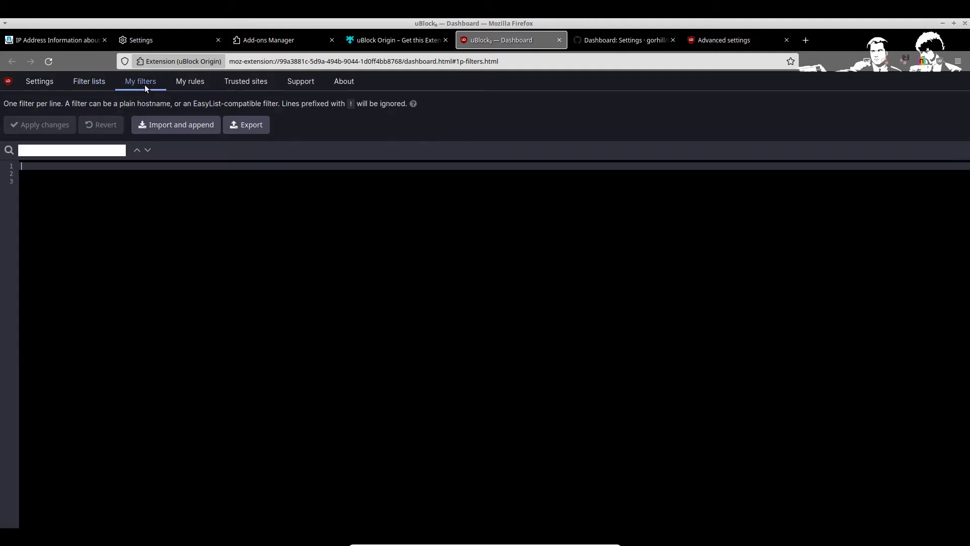
click(187, 80)
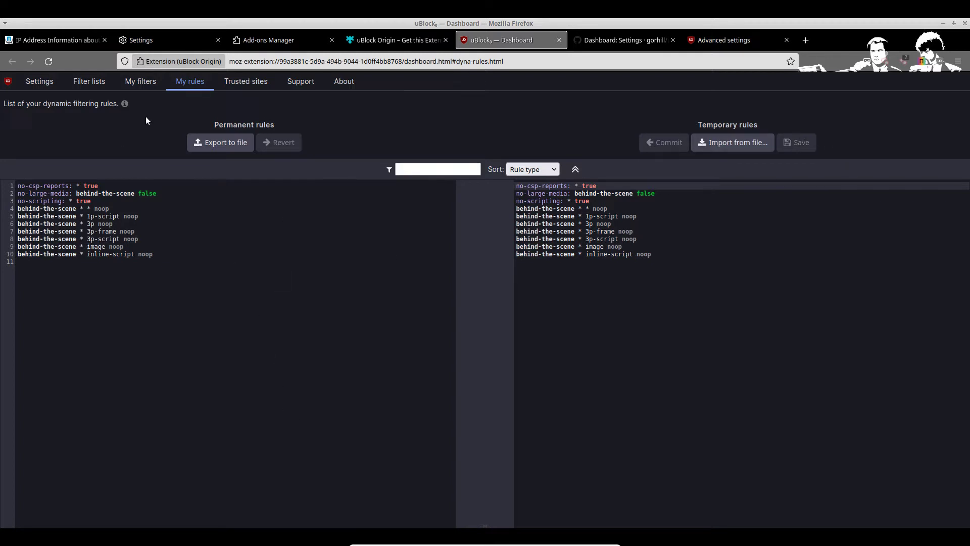
click(140, 81)
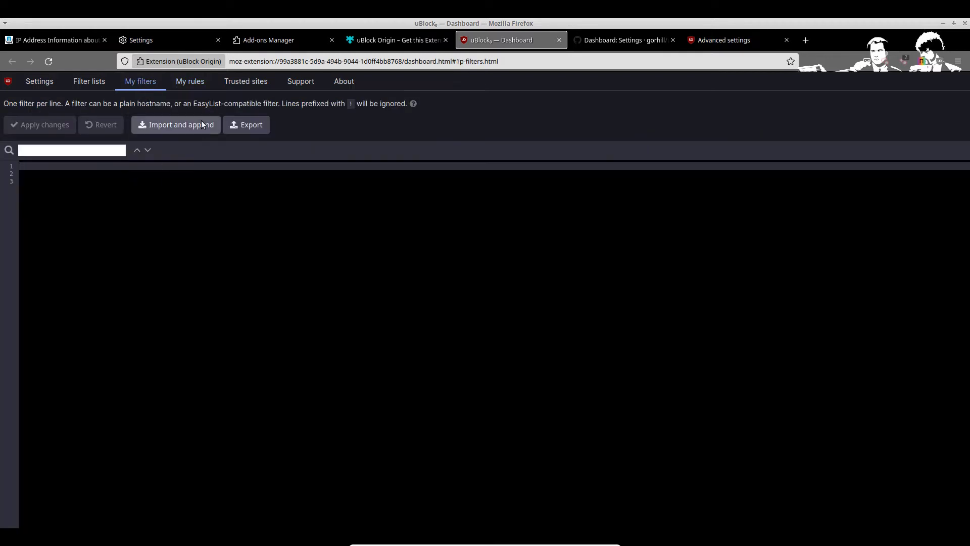
click(246, 82)
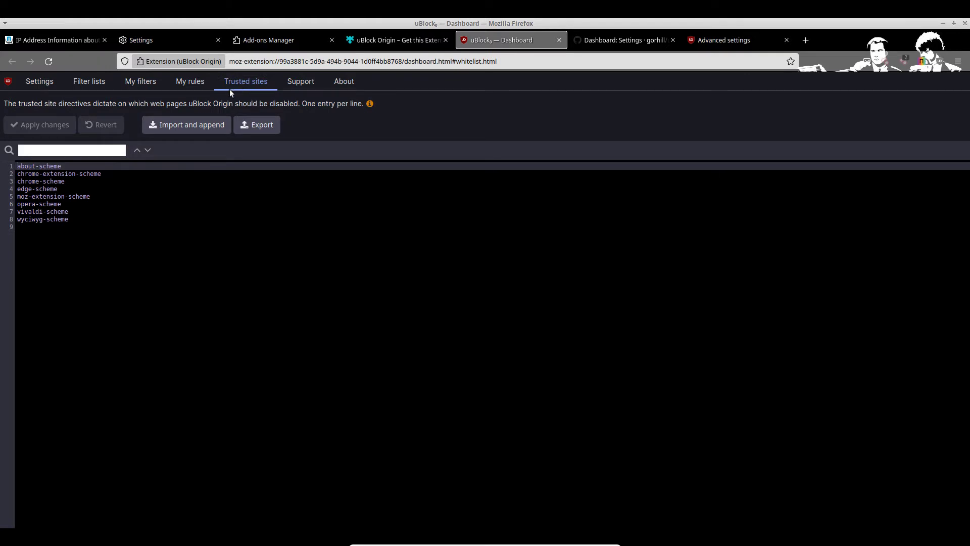
click(188, 80)
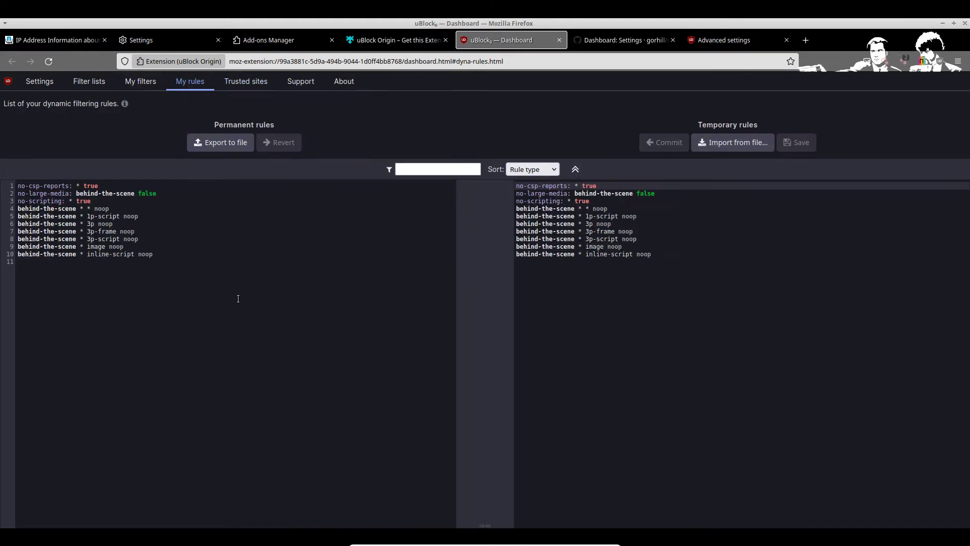
click(50, 87)
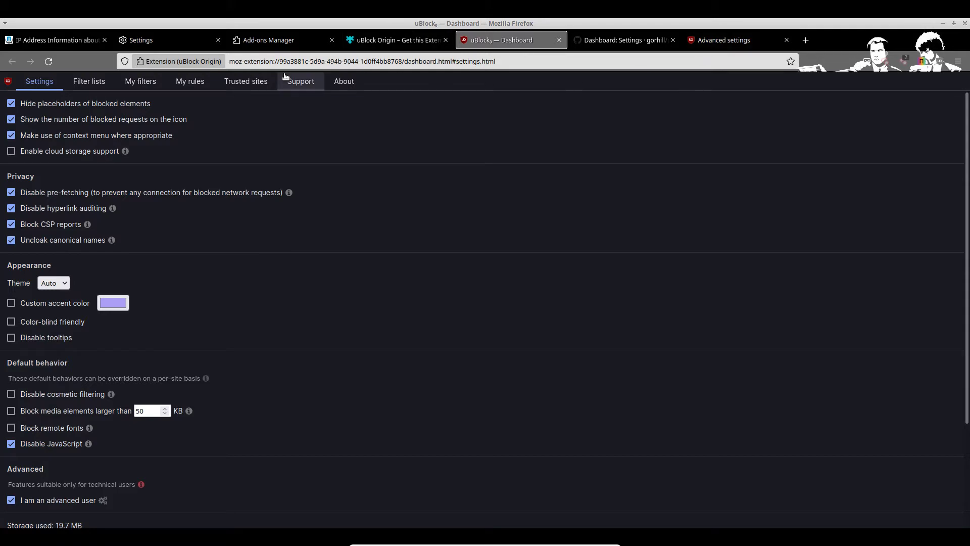
click(59, 41)
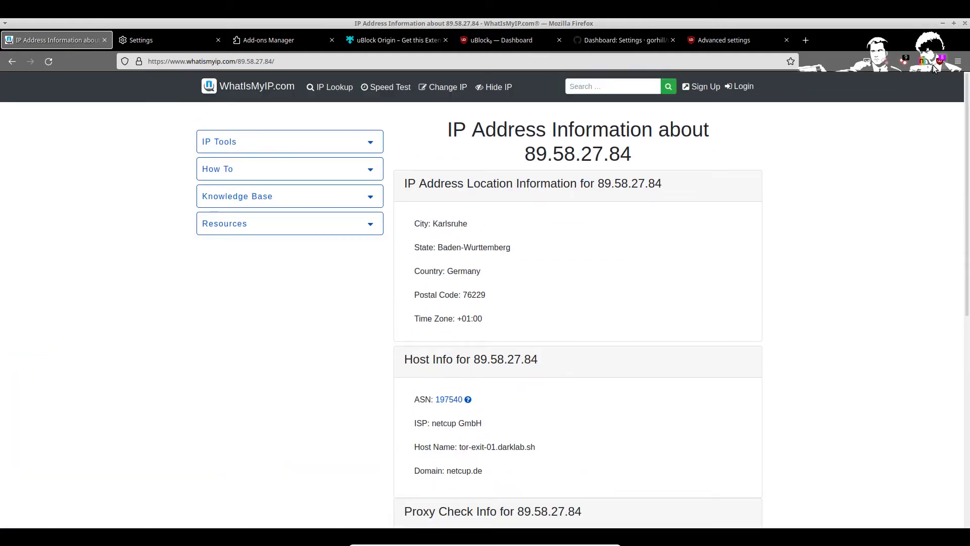
Step: Check uBlock's popup for whatismyip.com (8 requests, 50% blocked) and reopen the dashboard Settings
click(938, 62)
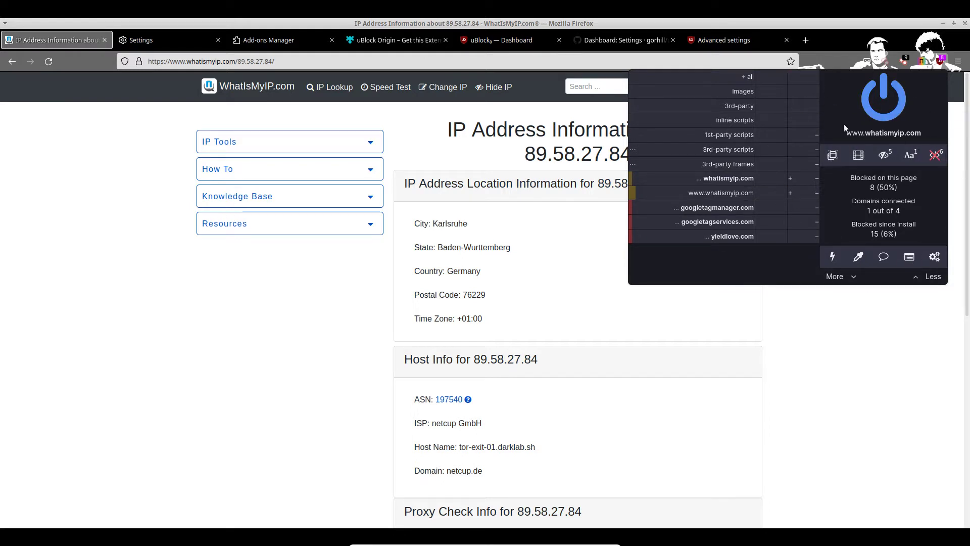
click(934, 257)
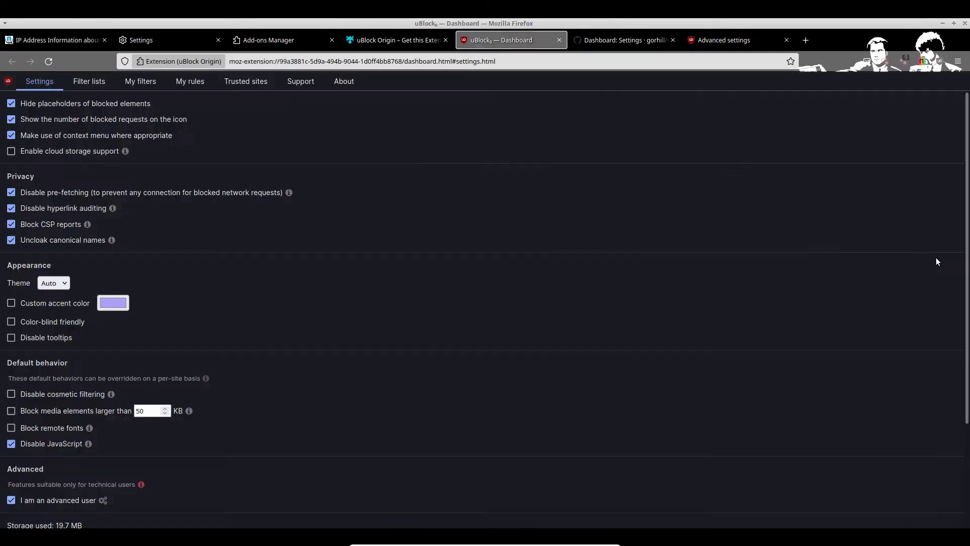
Step: View My rules, then close the Dashboard, GitHub wiki and Advanced settings tabs
click(186, 84)
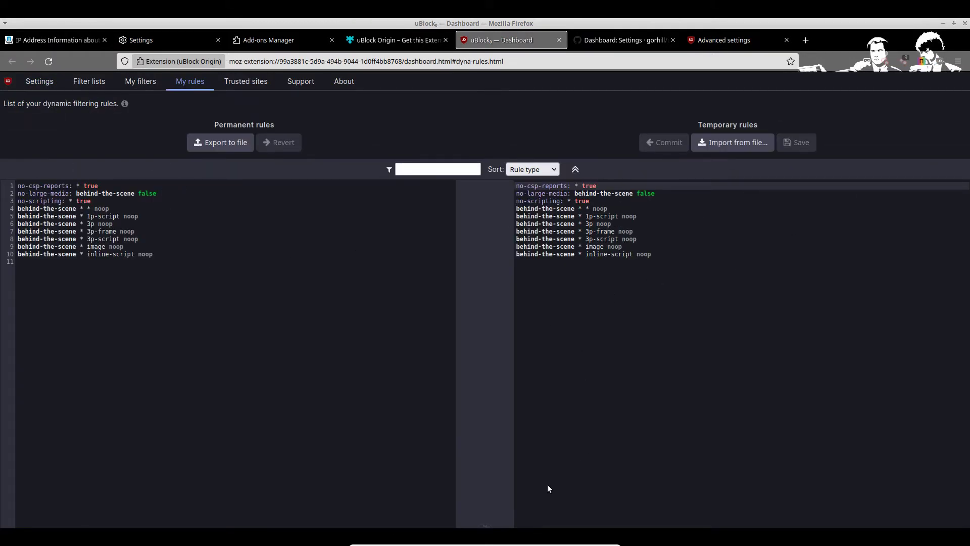
click(559, 40)
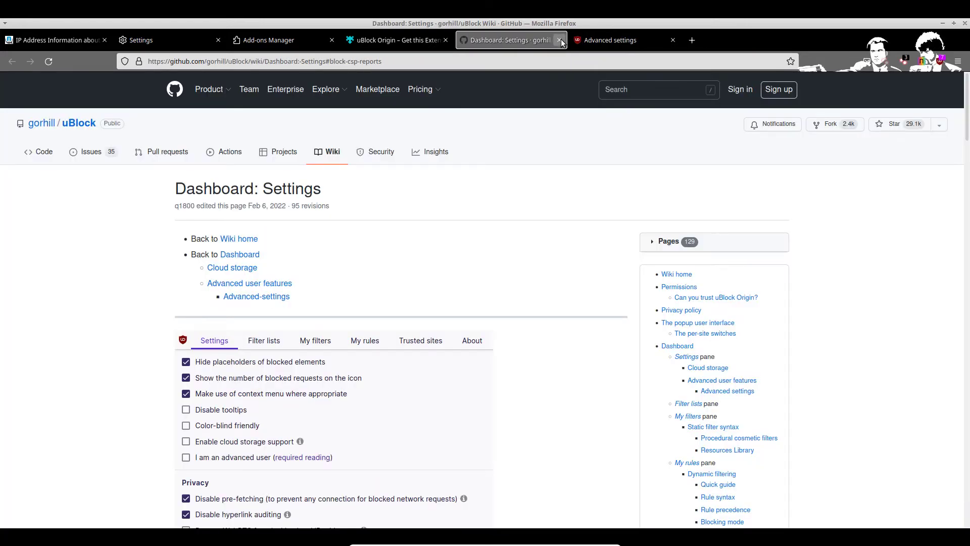
click(559, 40)
click(560, 40)
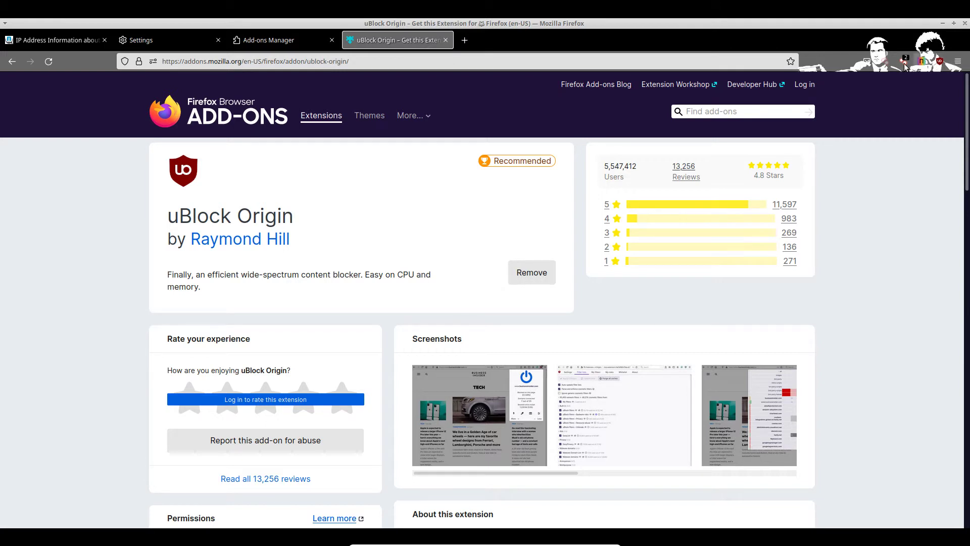
Step: Open the Netcraft site report and try an add-ons search for 'net'
click(921, 63)
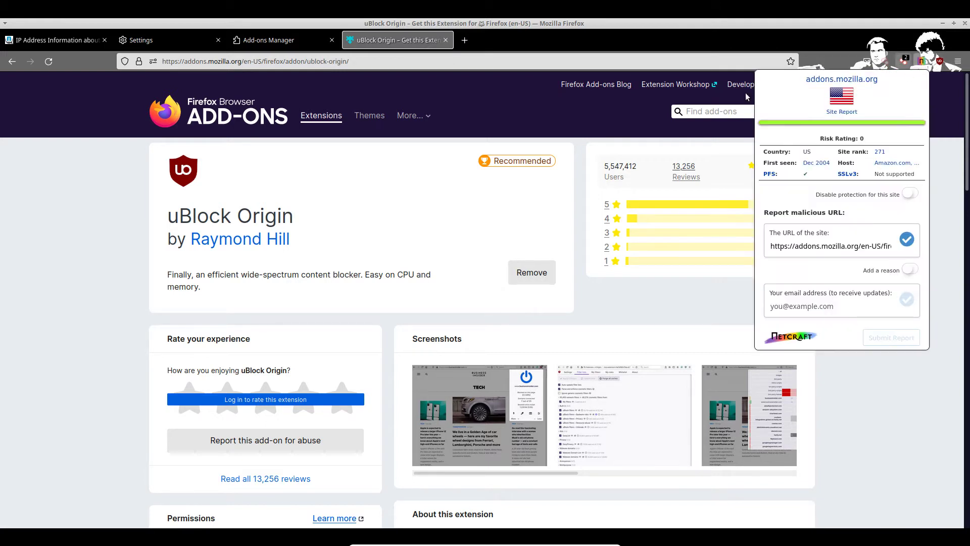
click(710, 111)
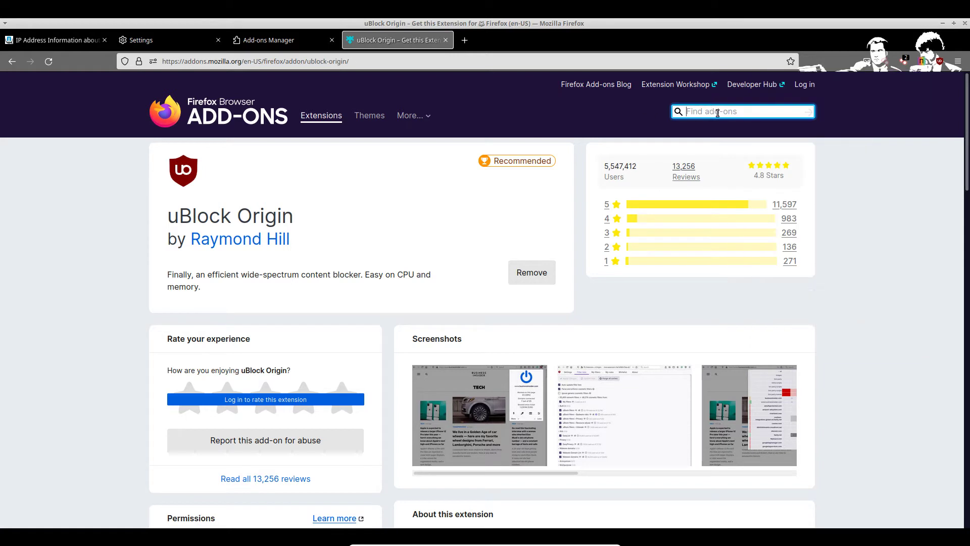
text(net)
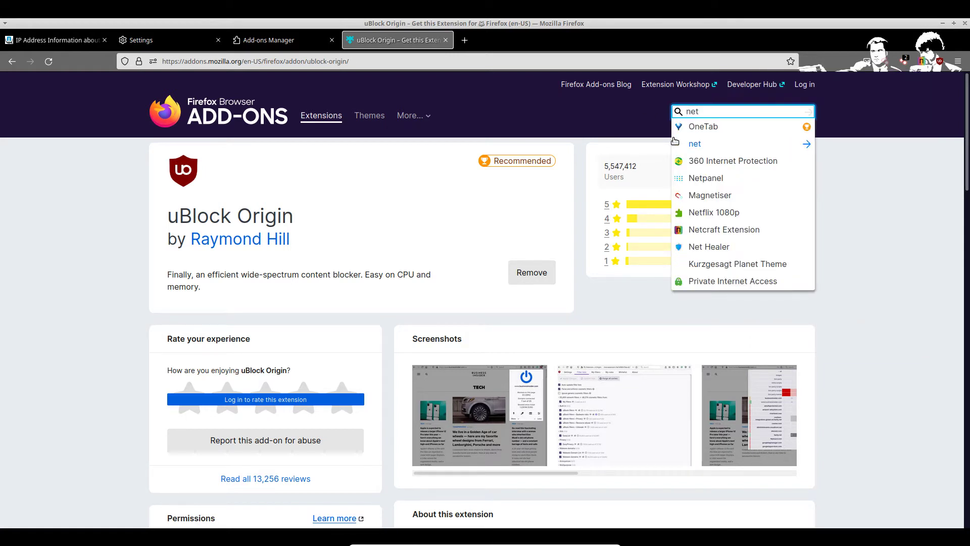
key(BackSpace)
key(BackSpace)
key(BackSpace)
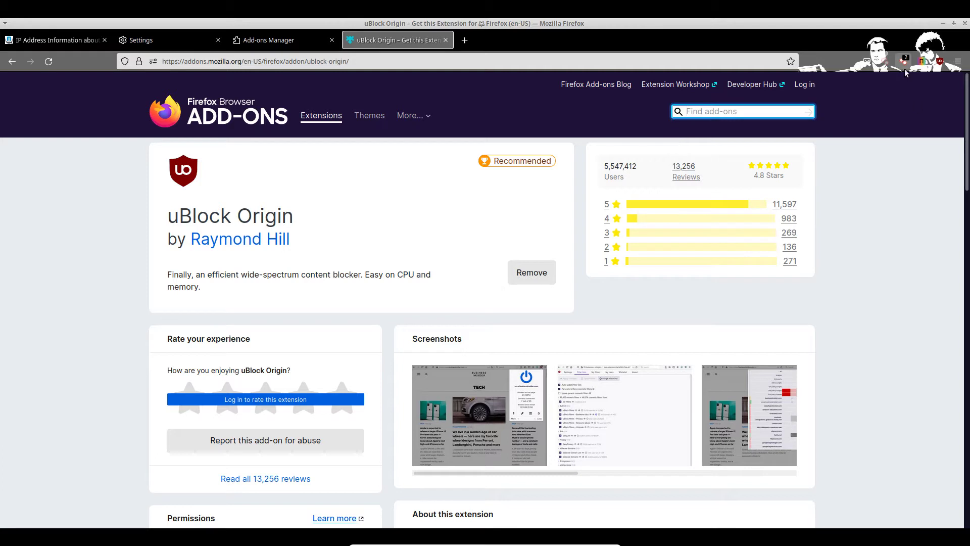
Step: Remove the toolbar extension, then review Shodan's IP details for addons.mozilla.org
right_click(885, 64)
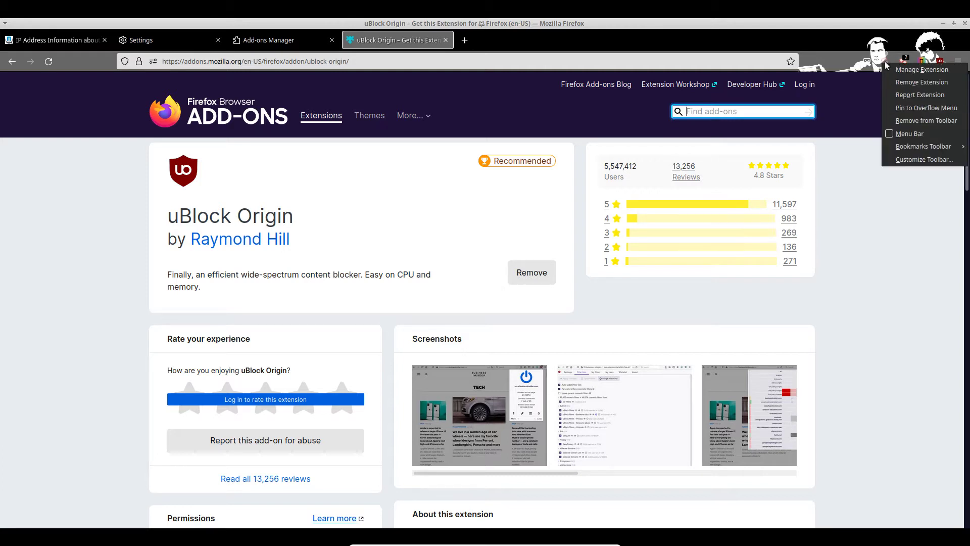
right_click(885, 64)
right_click(887, 64)
click(912, 83)
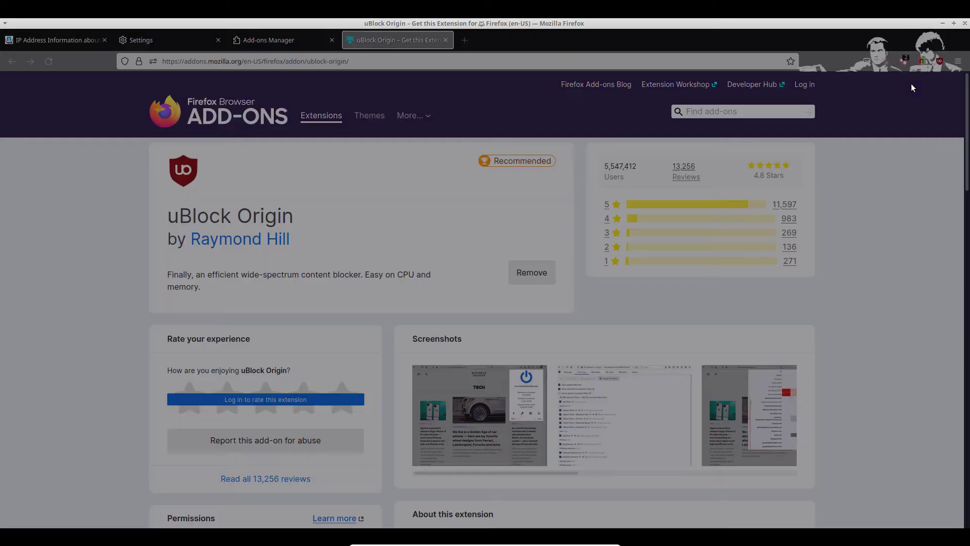
click(548, 119)
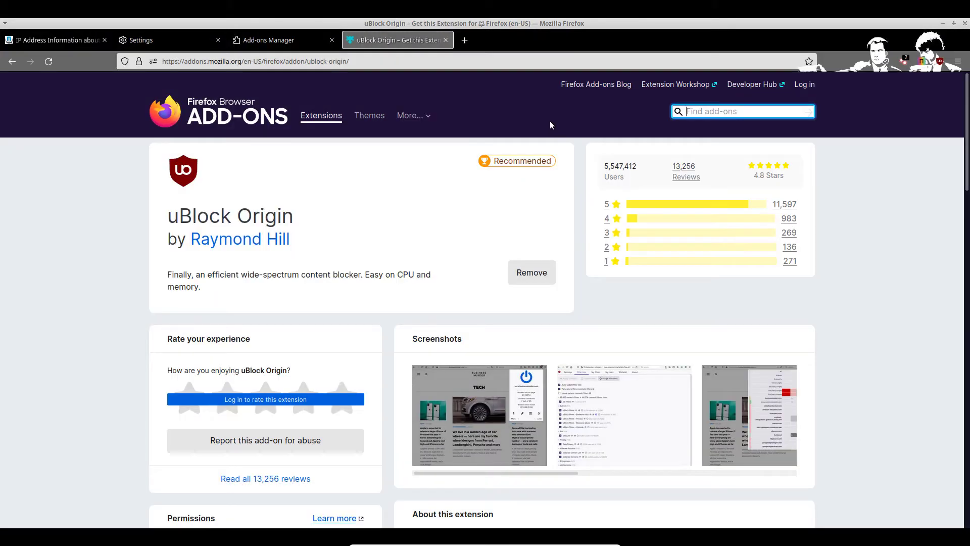
click(904, 62)
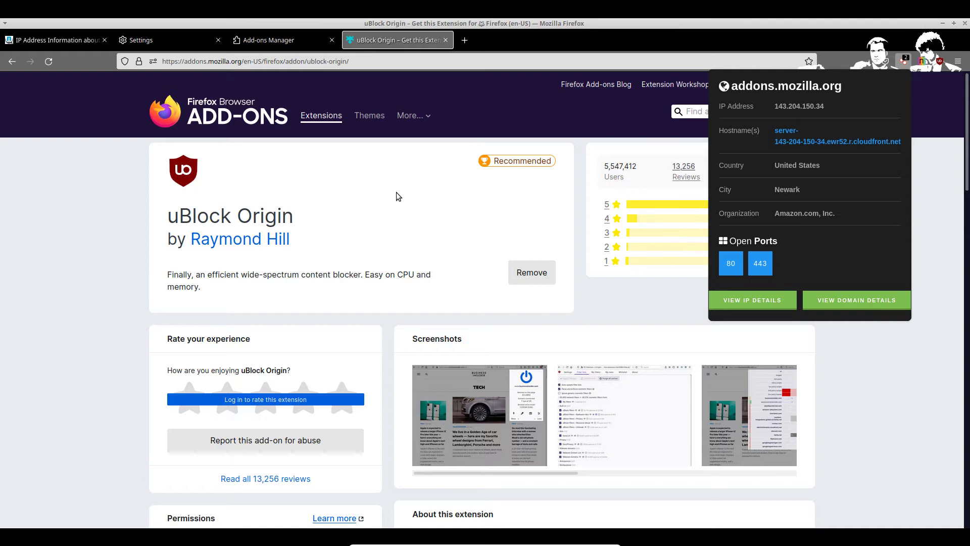
click(394, 233)
Step: Search 'canvas' and install Canvas Fingerprint Defender
click(718, 112)
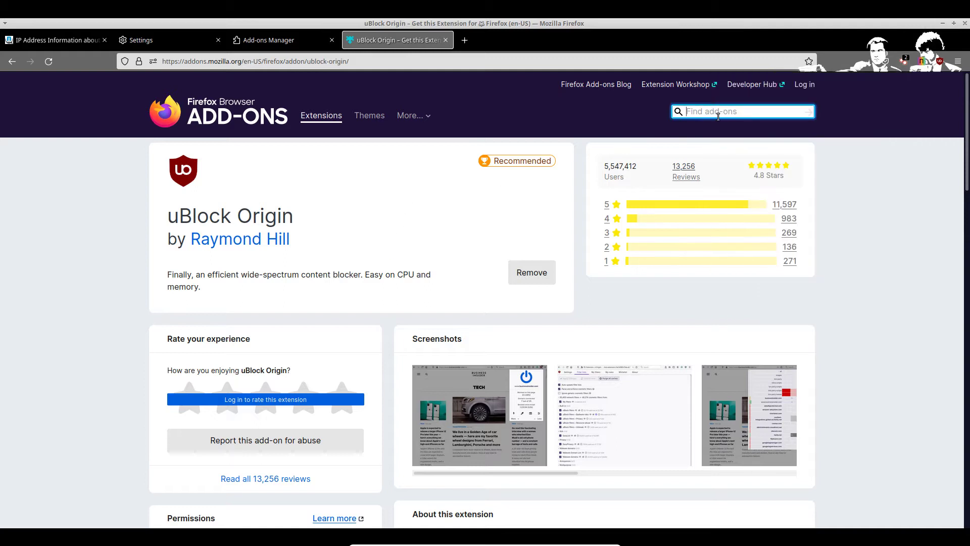
text(canvas)
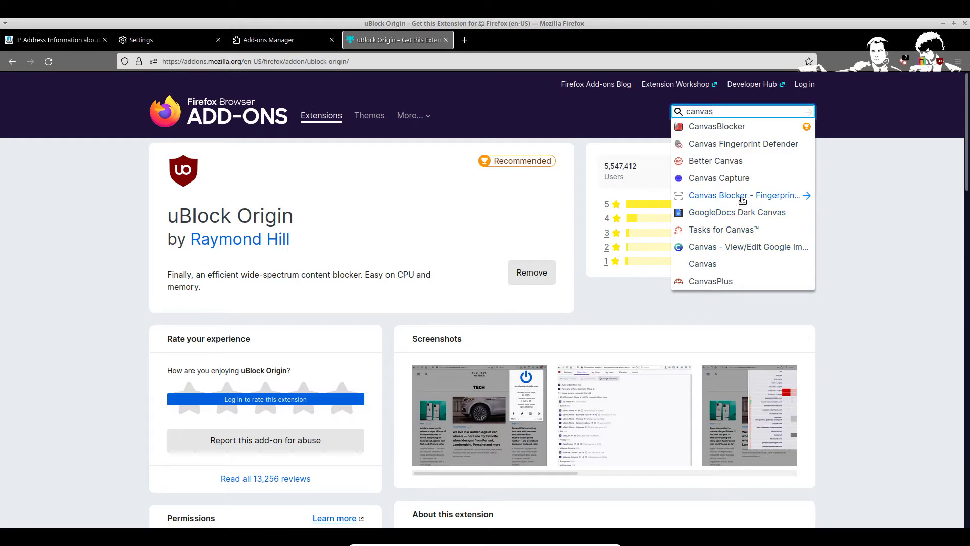
click(741, 143)
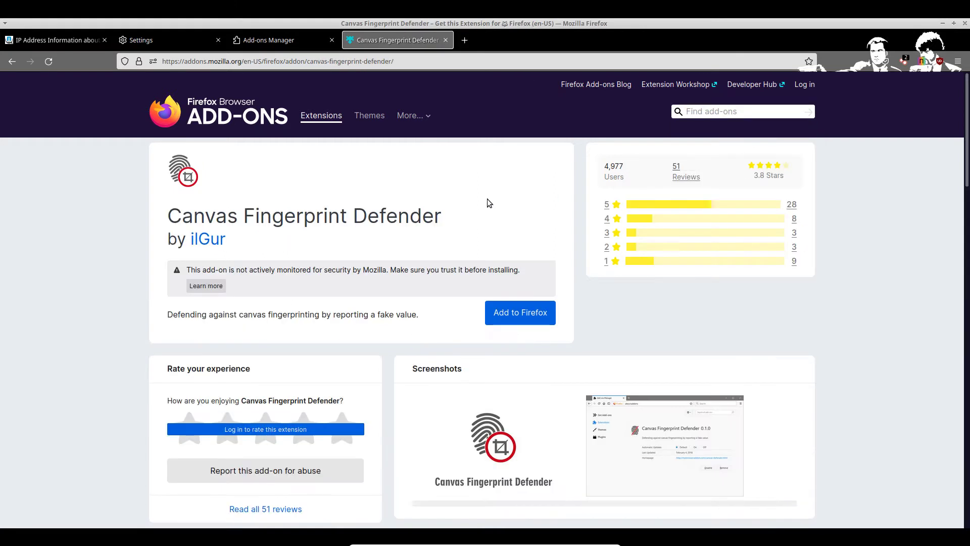
click(525, 317)
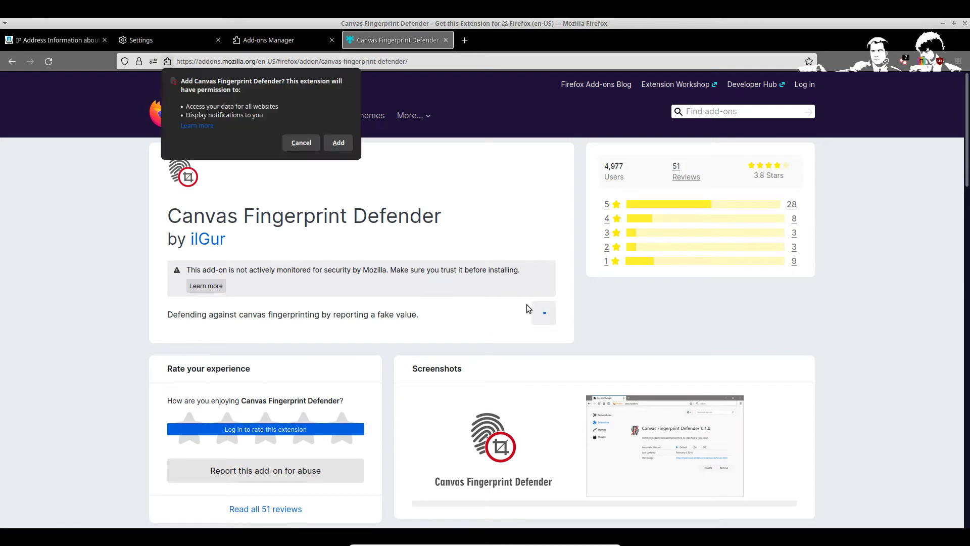
click(338, 145)
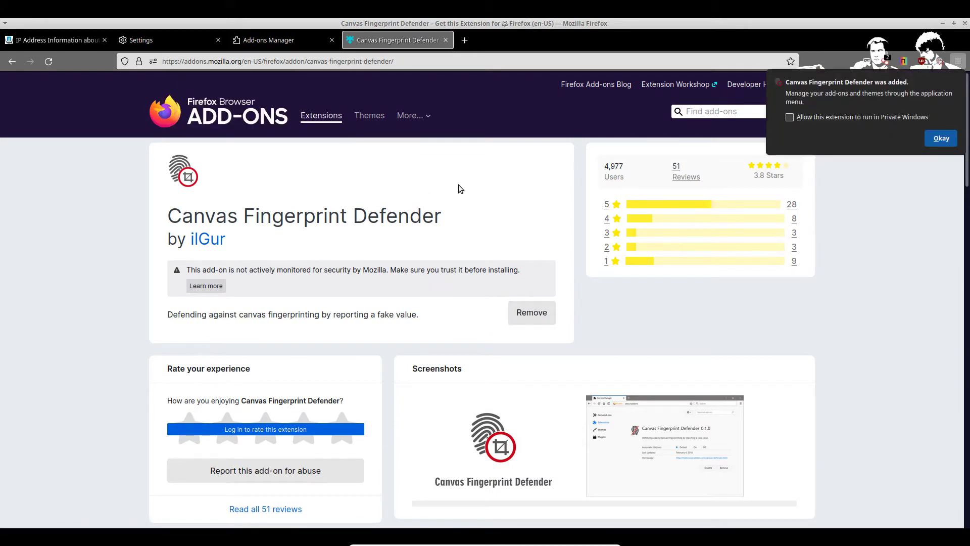
click(943, 139)
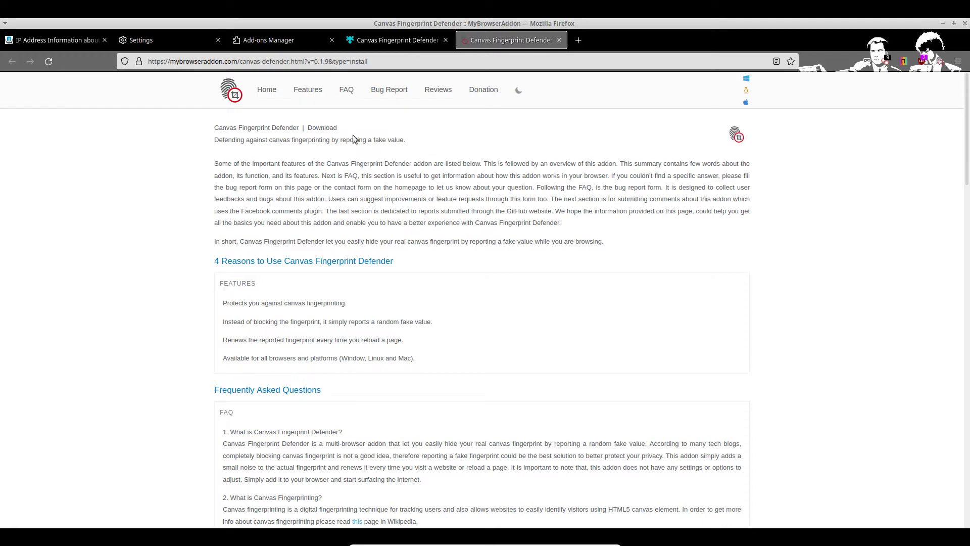
click(395, 42)
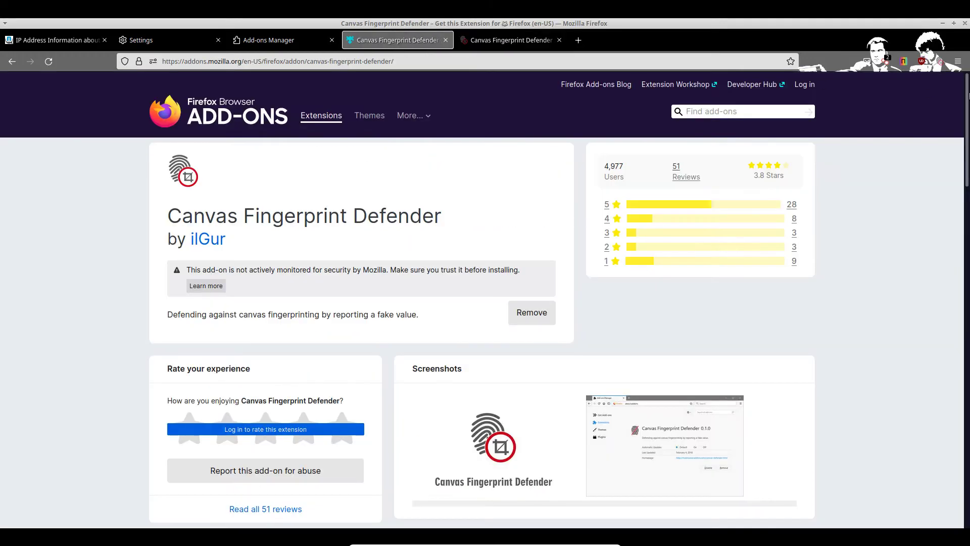
click(939, 62)
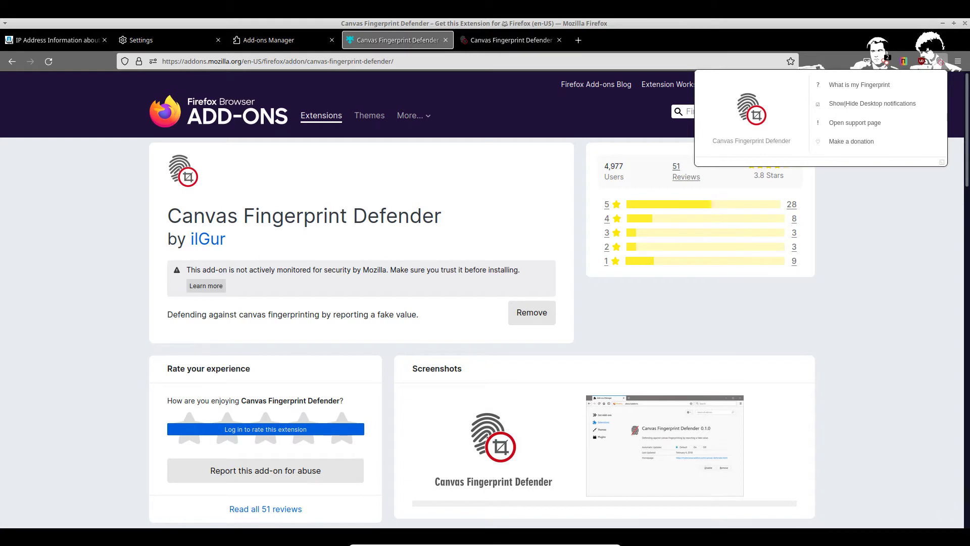
click(817, 105)
click(905, 269)
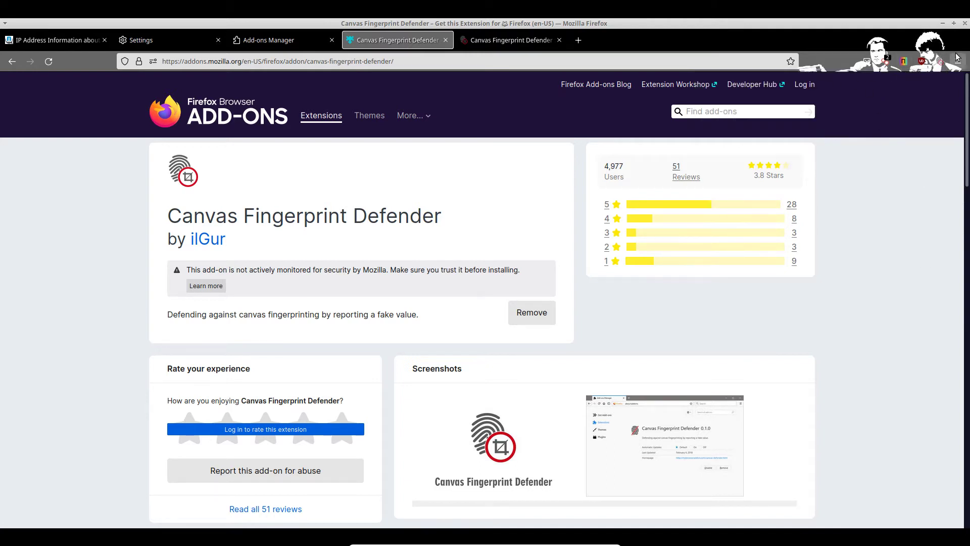
Step: Search 'fingerprint' and install AudioContext Fingerprint Defender from its add-on page
click(738, 106)
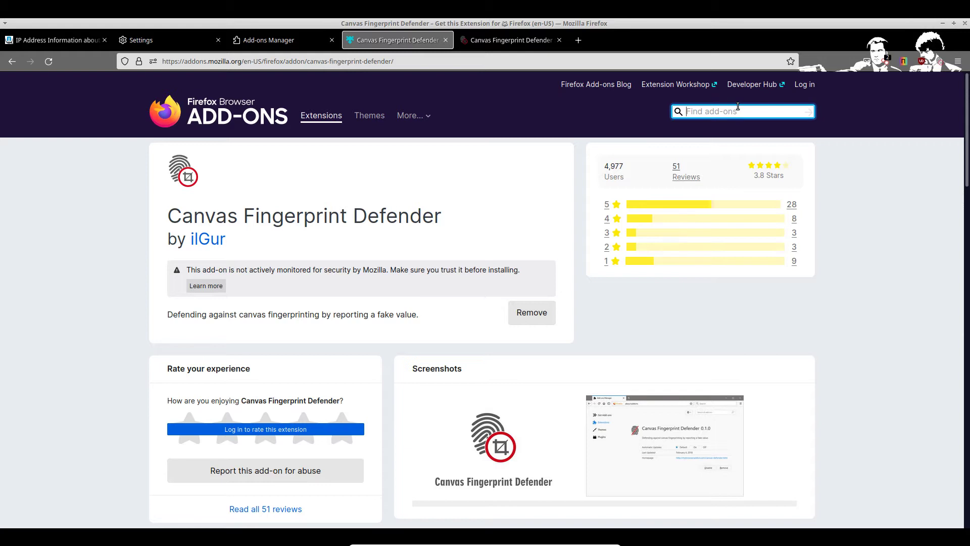
text(finger)
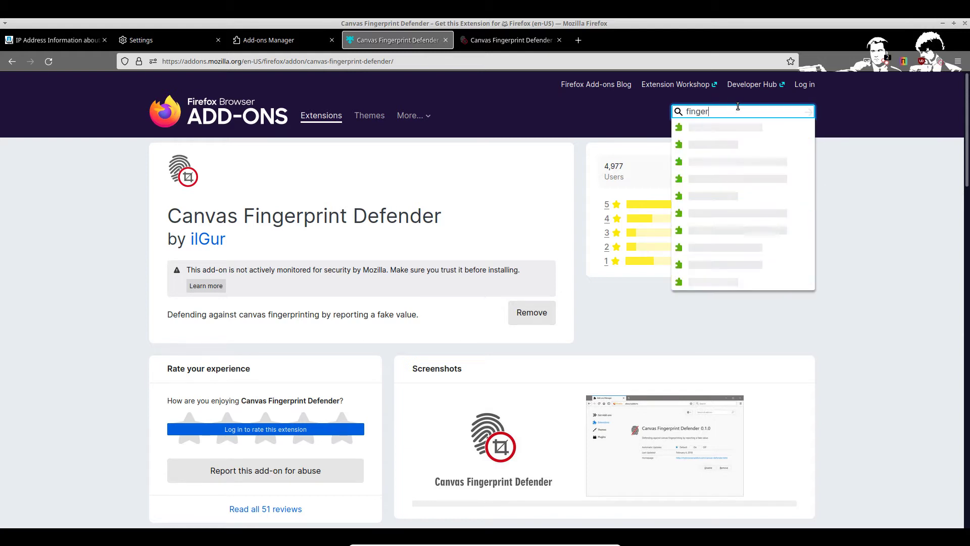
text(print)
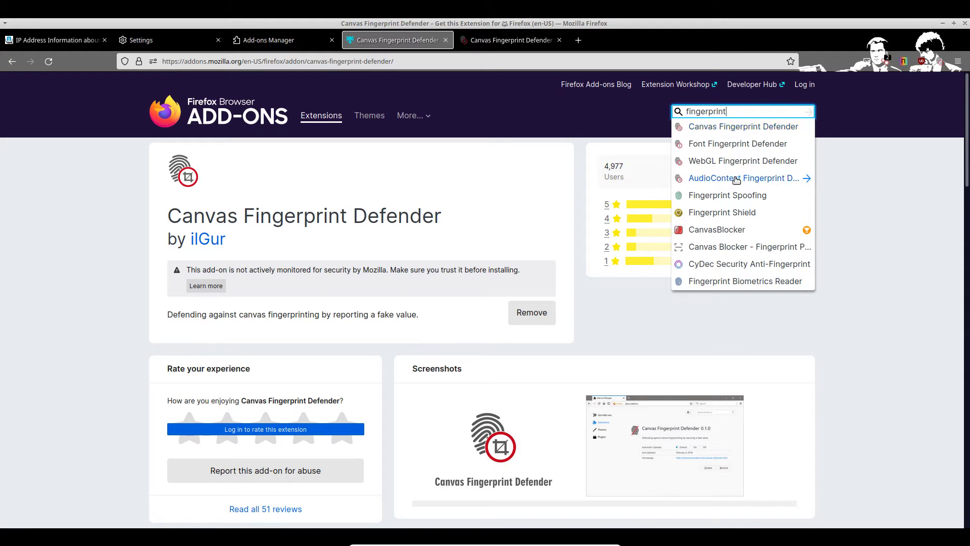
click(736, 180)
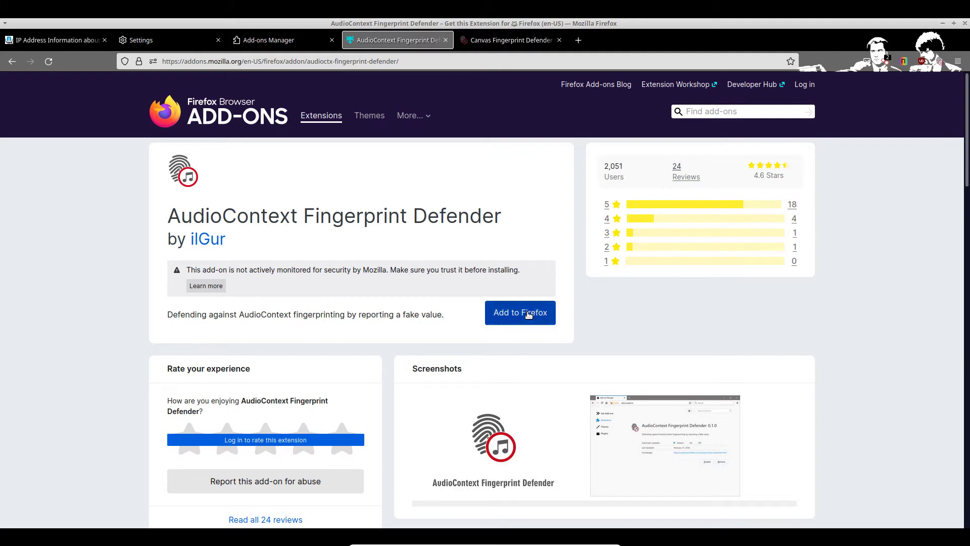
click(530, 314)
click(335, 143)
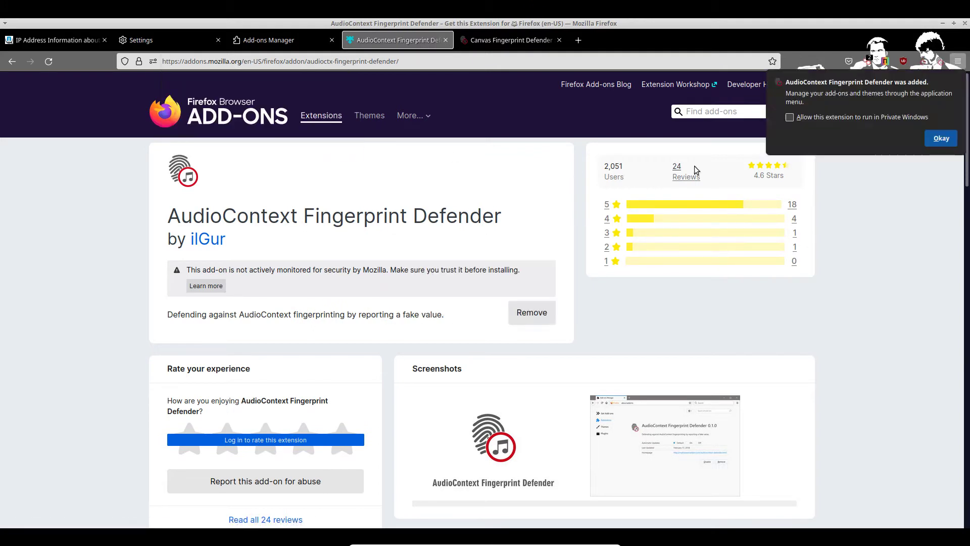
click(939, 139)
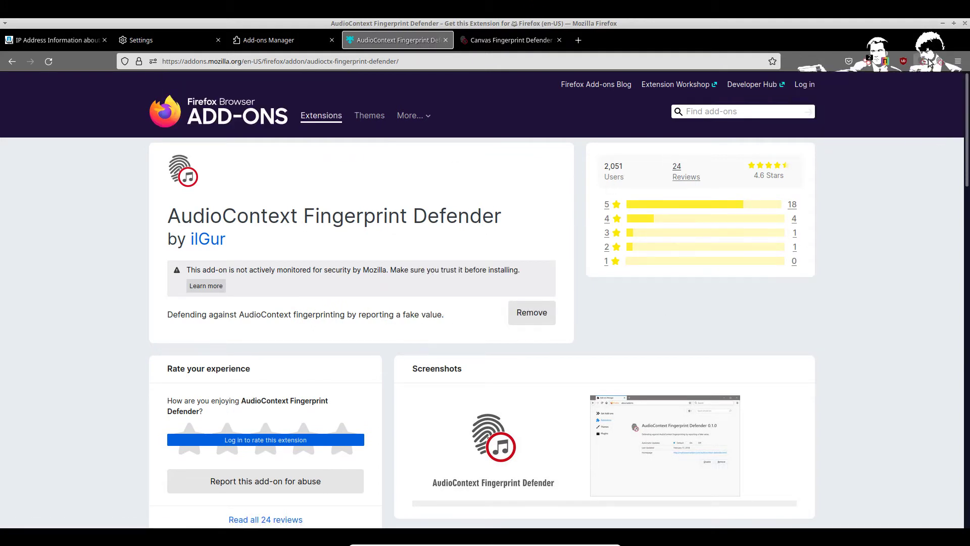
Step: Check AudioContext Fingerprint Defender's toolbar popup and go back to the previous add-on page
click(941, 64)
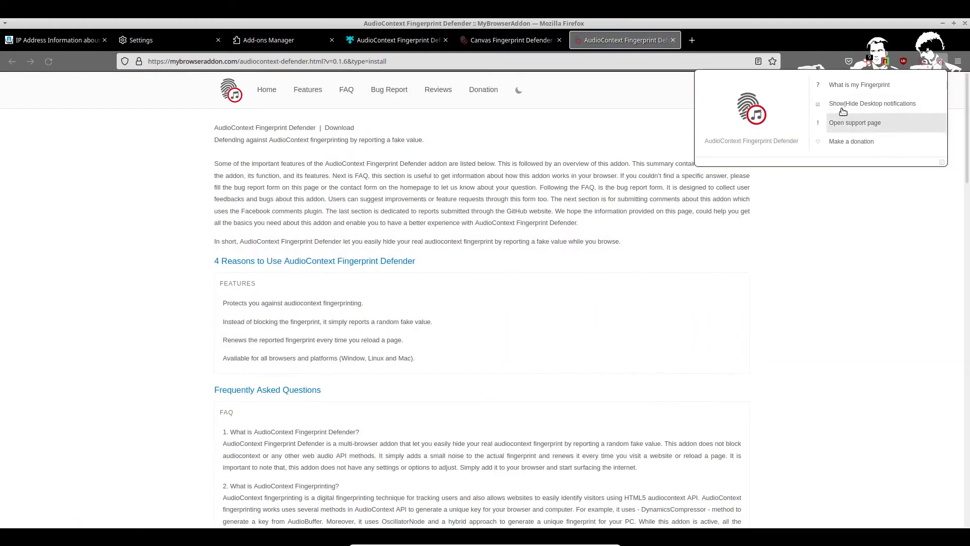
click(829, 240)
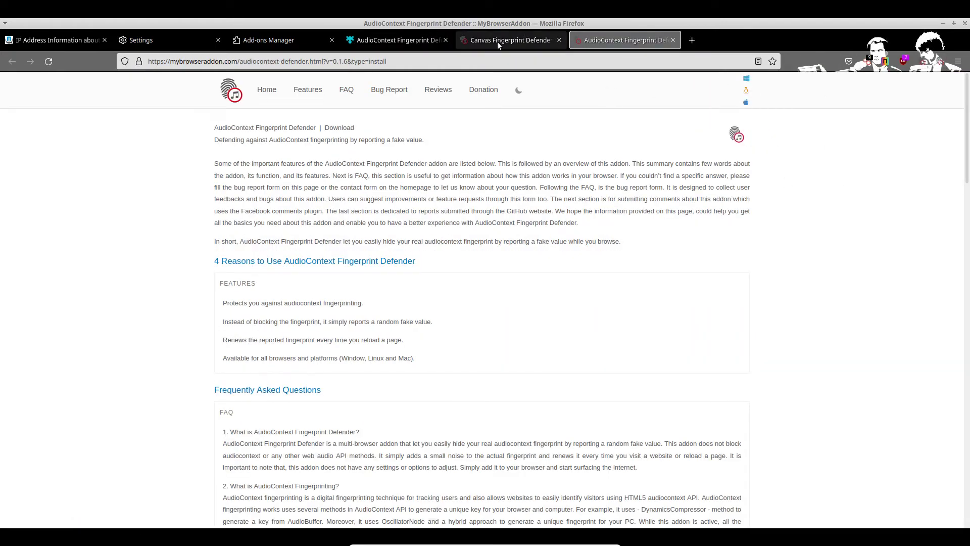
click(389, 41)
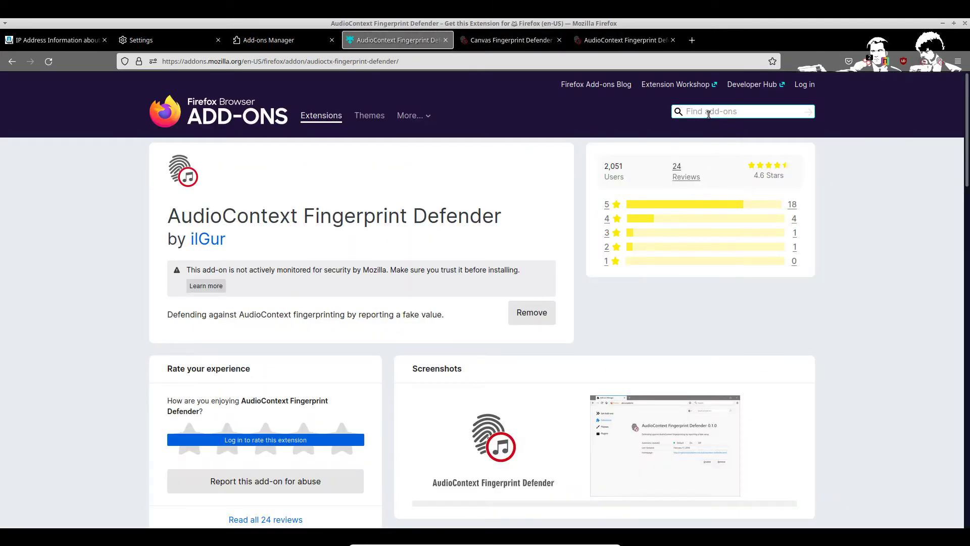
key(alt+Left)
Step: Search 'fingerprint' again and open the WebGL Fingerprint Defender page
click(706, 111)
text(f)
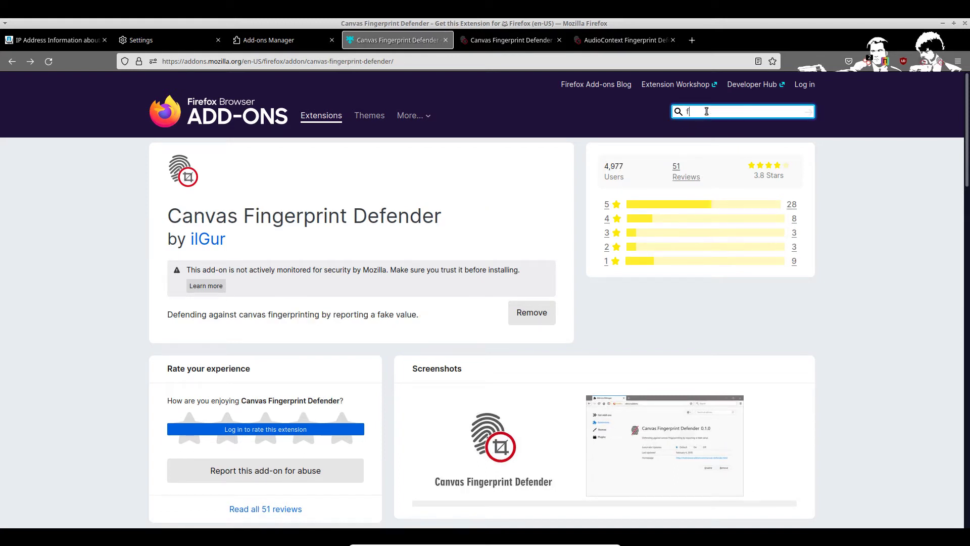
text(inger)
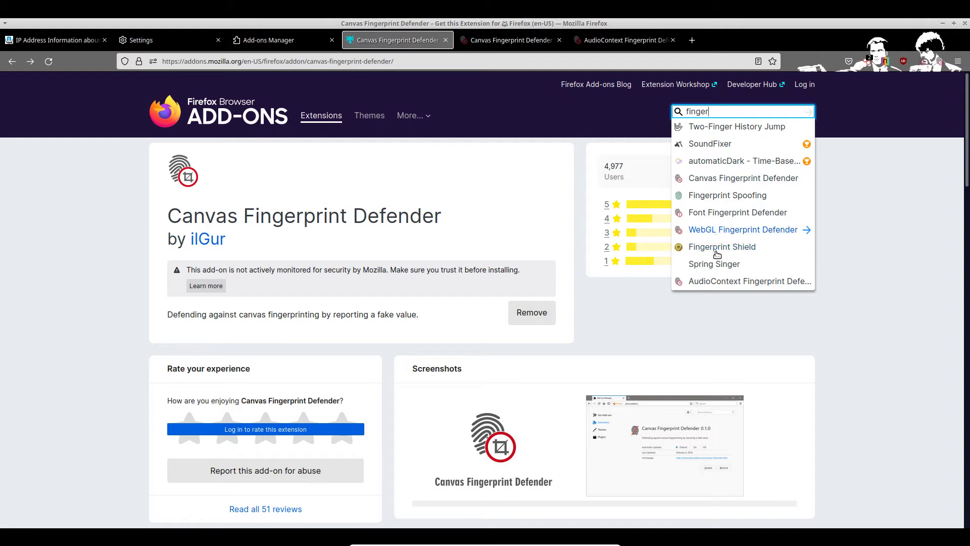
click(722, 281)
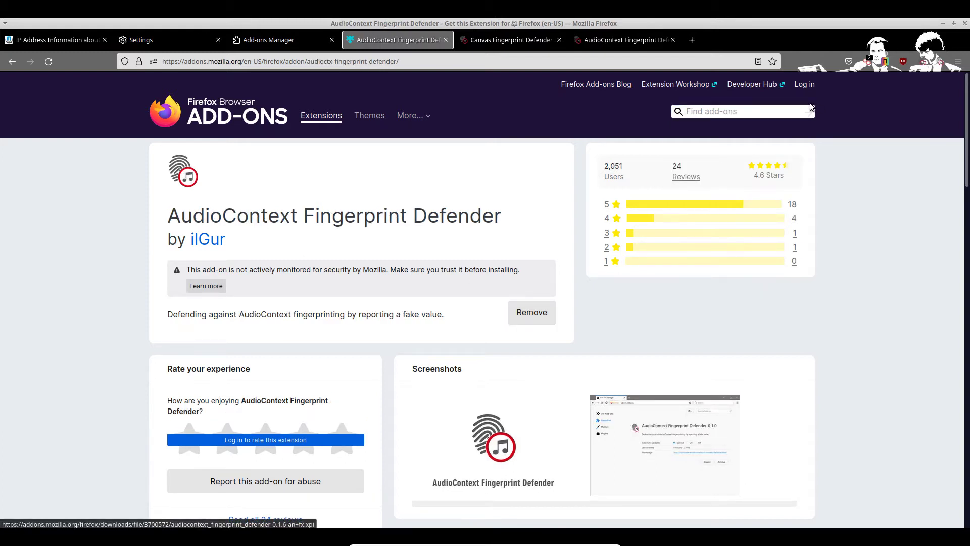
click(753, 114)
text(finer)
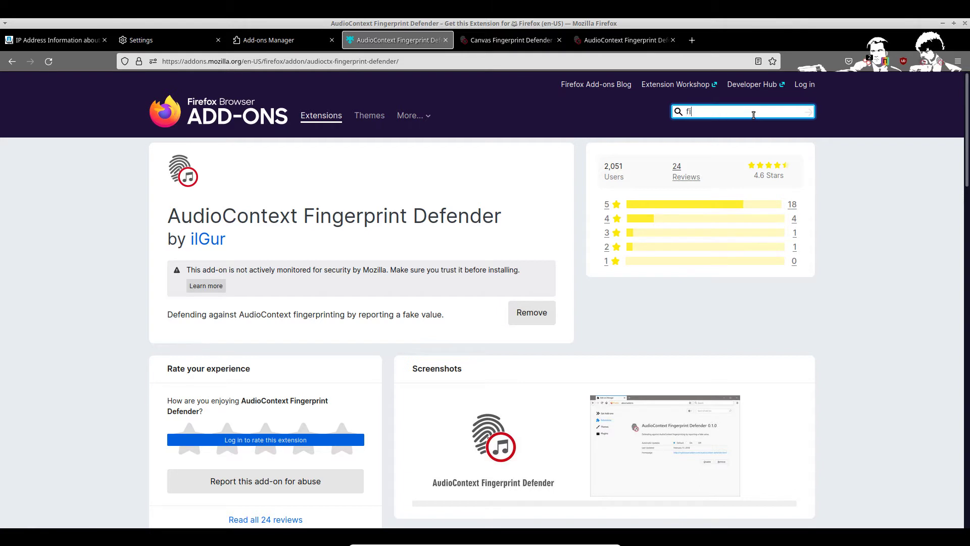
key(BackSpace)
key(BackSpace)
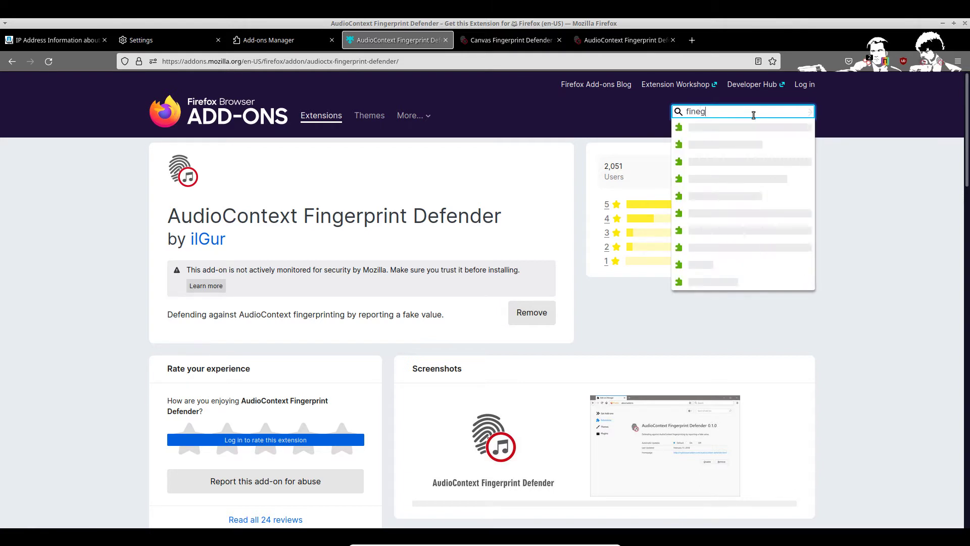
text(gerpri)
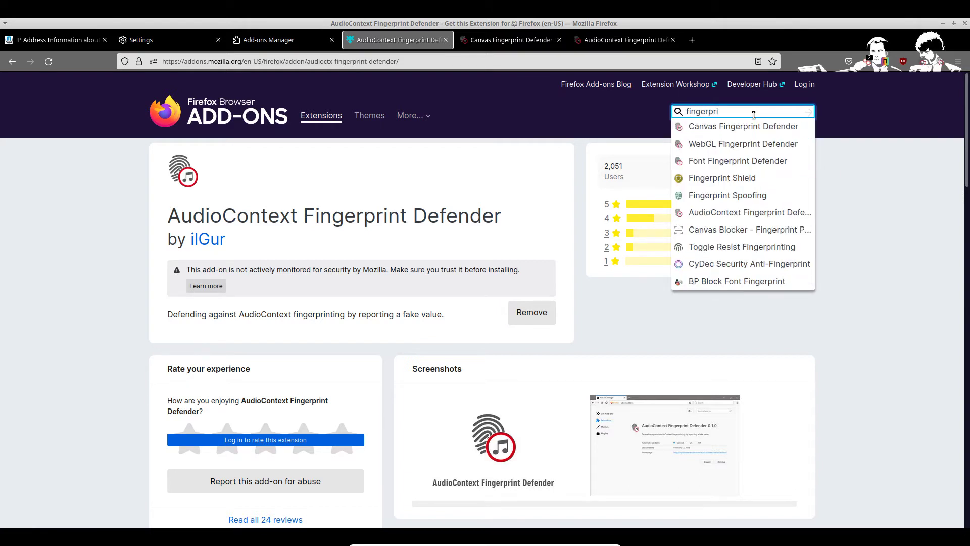
click(711, 162)
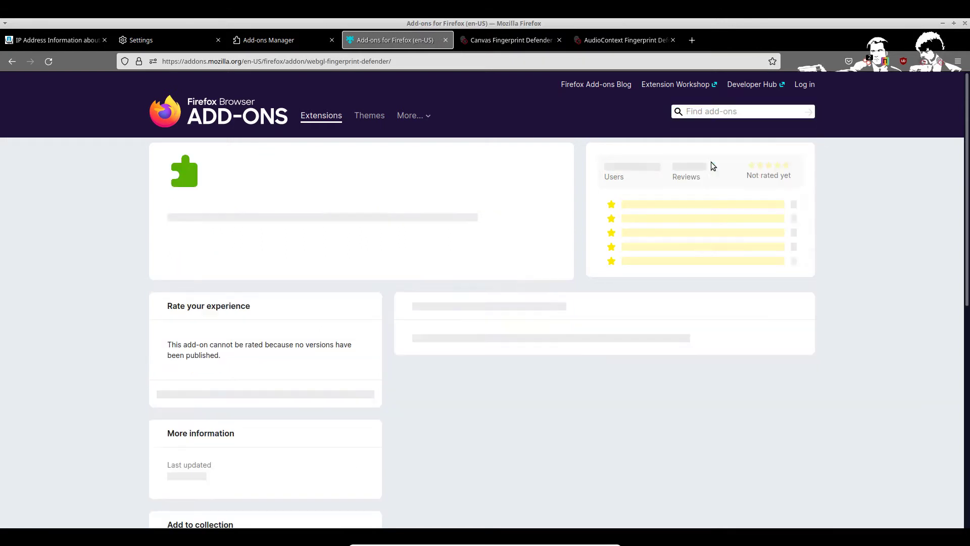
Step: Install WebGL Fingerprint Defender and check its toolbar popup
click(552, 313)
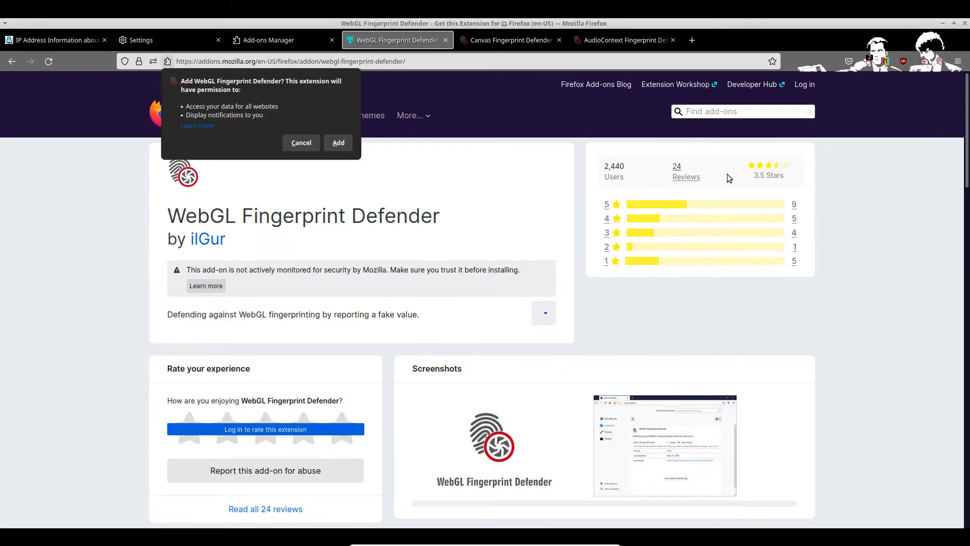
click(337, 143)
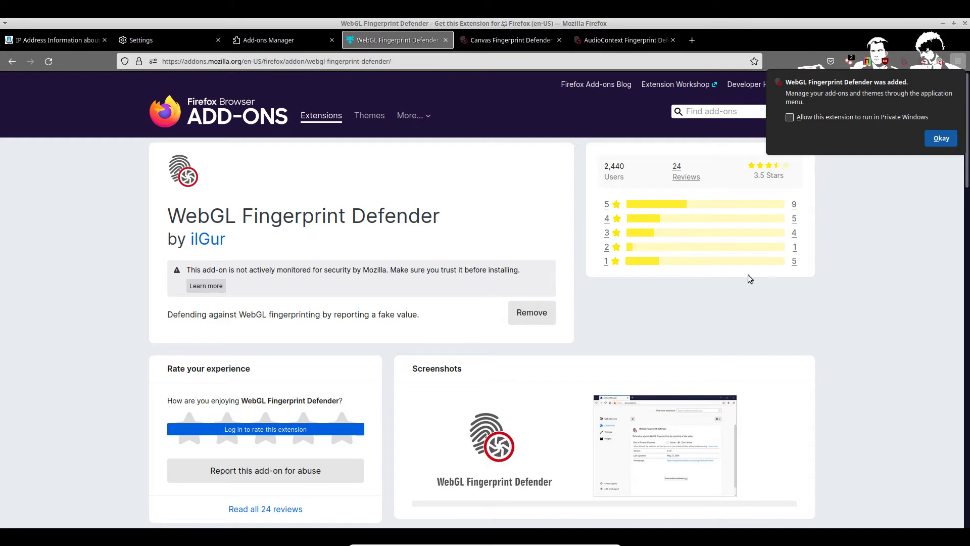
click(940, 138)
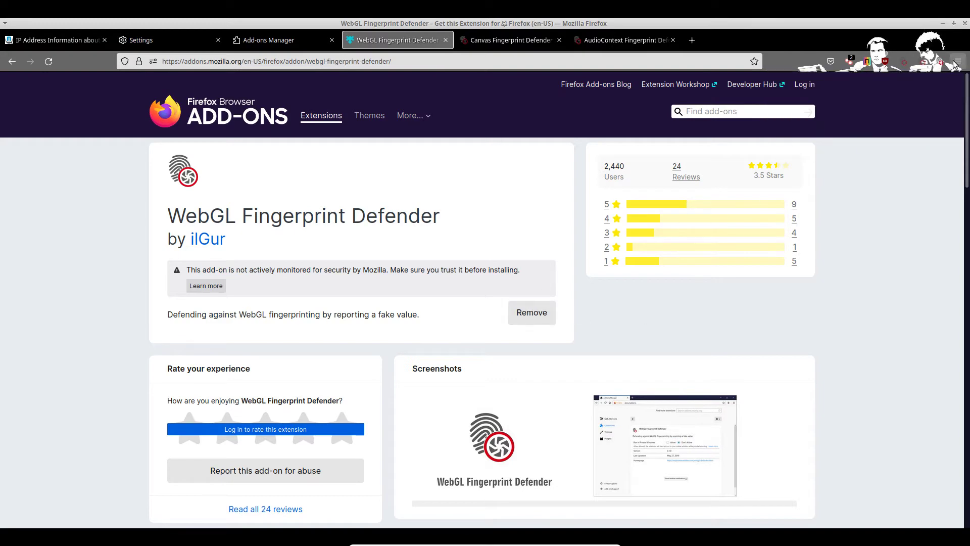
click(956, 61)
click(955, 63)
click(938, 62)
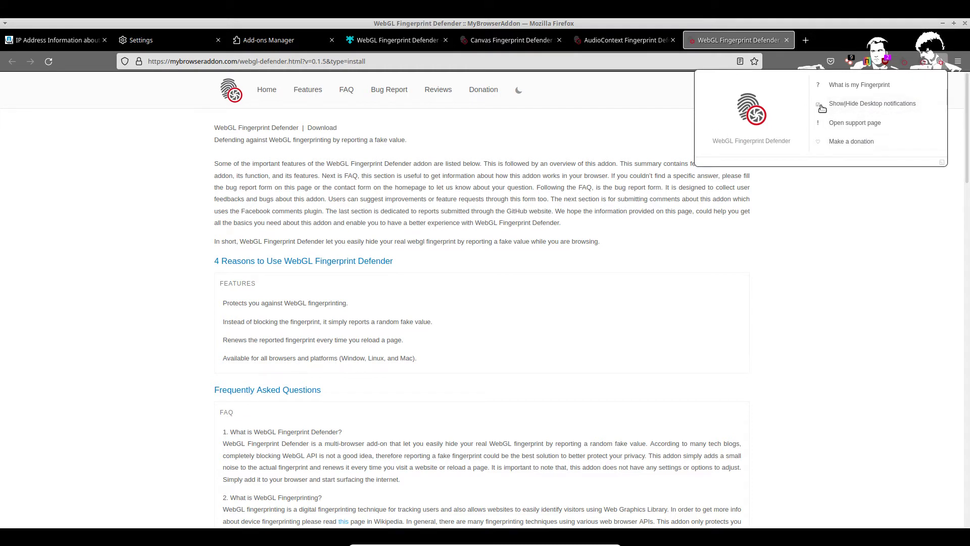
click(795, 284)
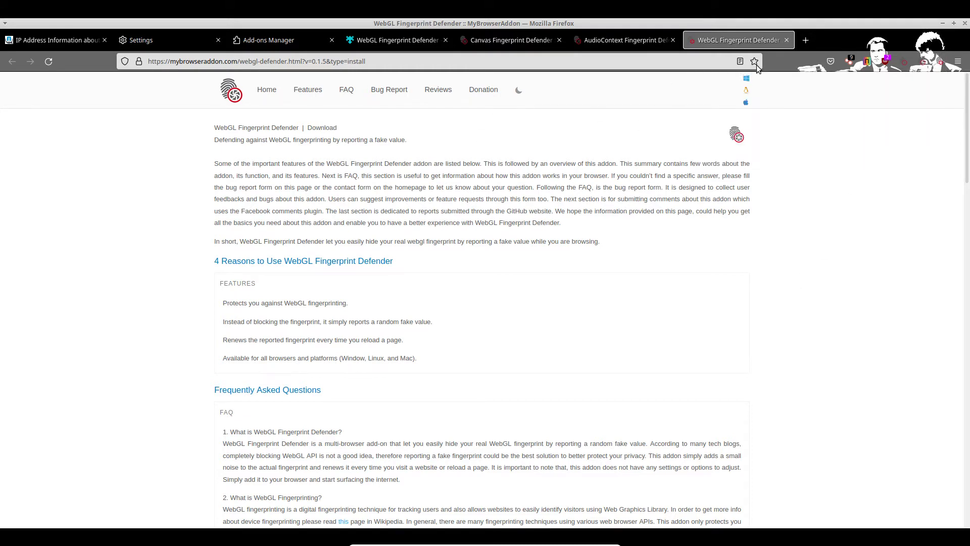
Step: Close the Canvas, AudioContext and WebGL Fingerprint Defender welcome tabs
click(516, 41)
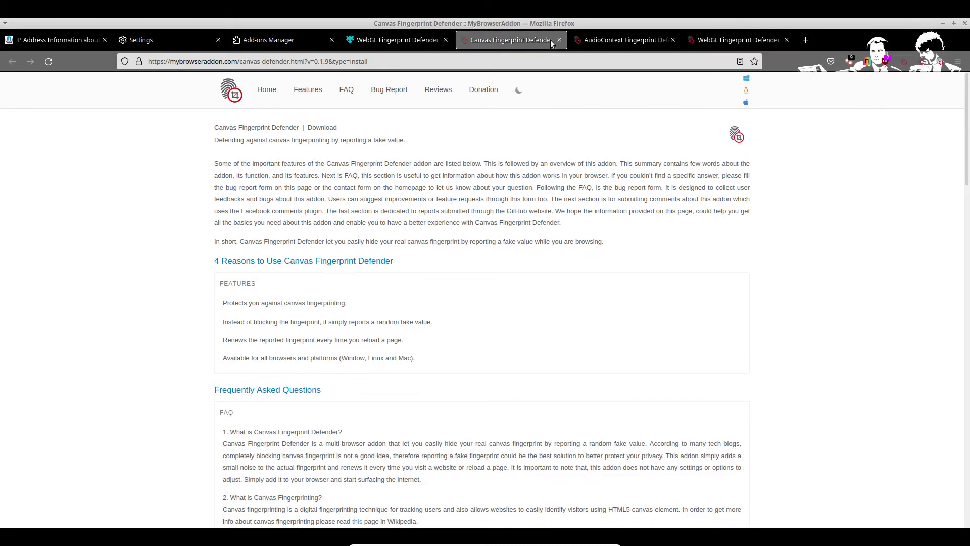
click(558, 40)
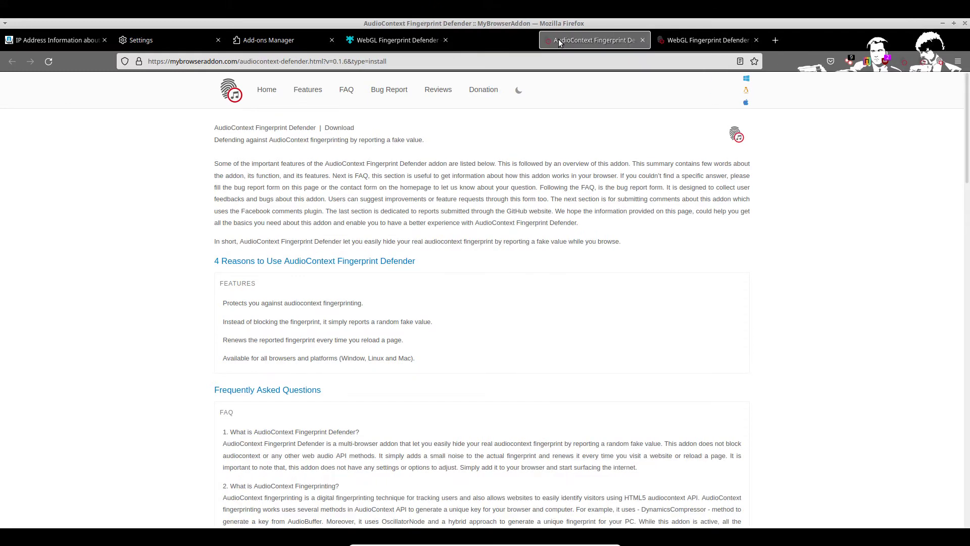
click(559, 41)
click(558, 41)
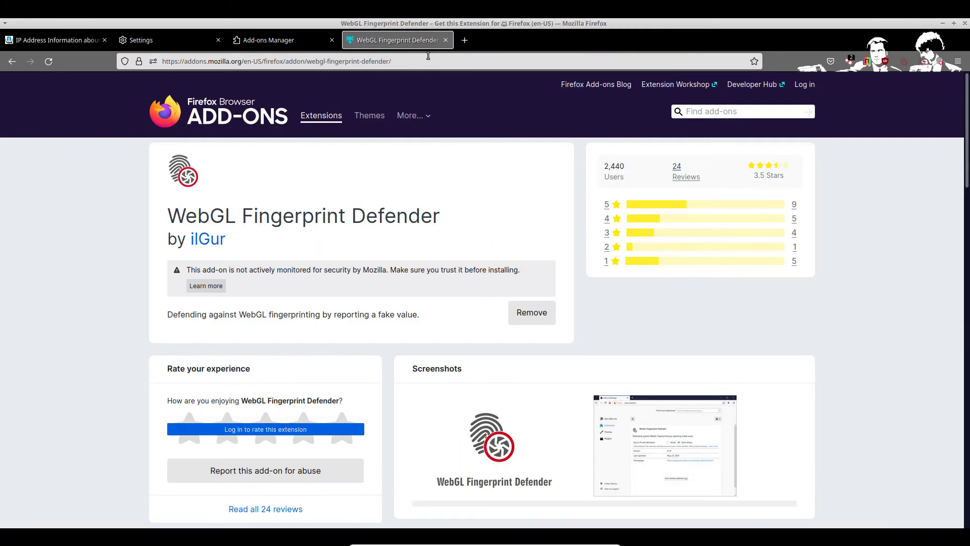
Step: Search add-ons for 'finger' and install Font Fingerprint Defender
click(698, 113)
text(finger)
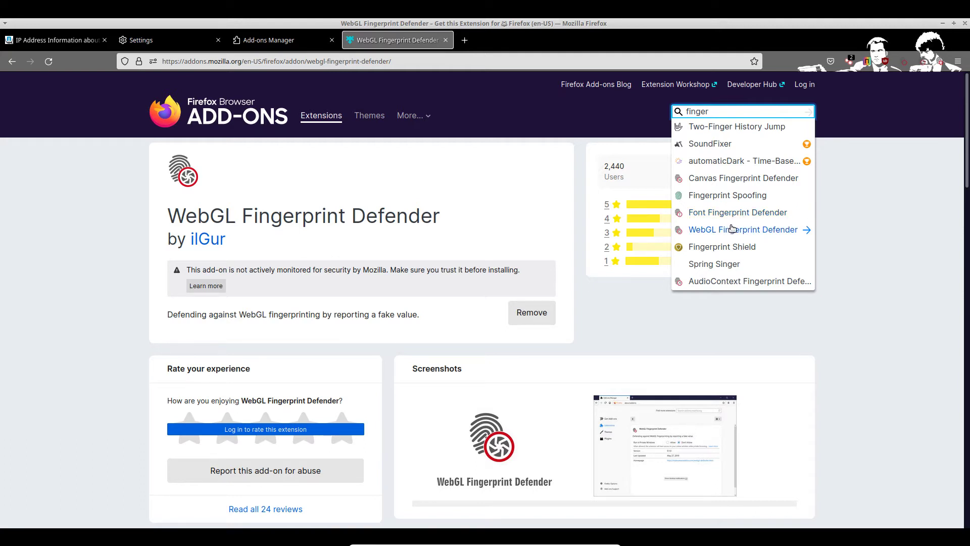
click(745, 215)
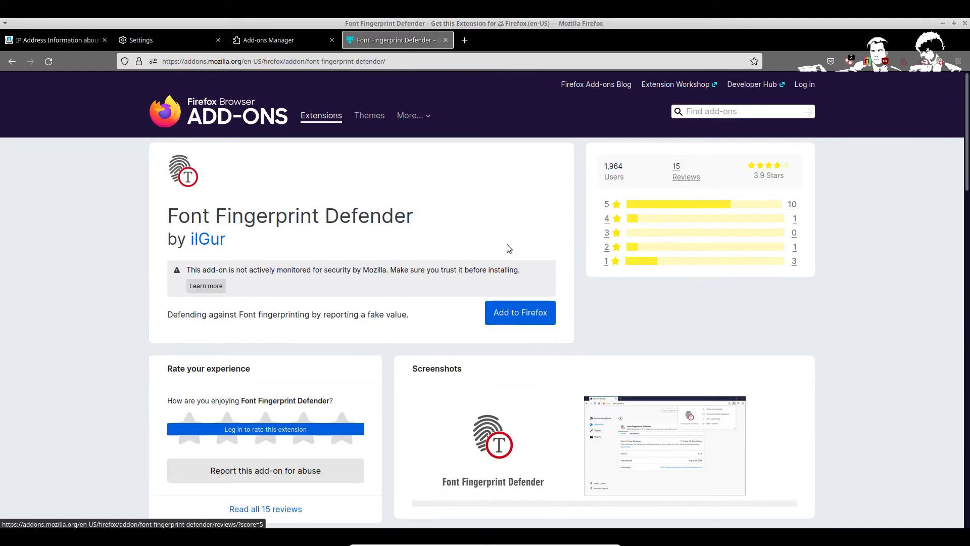
click(525, 312)
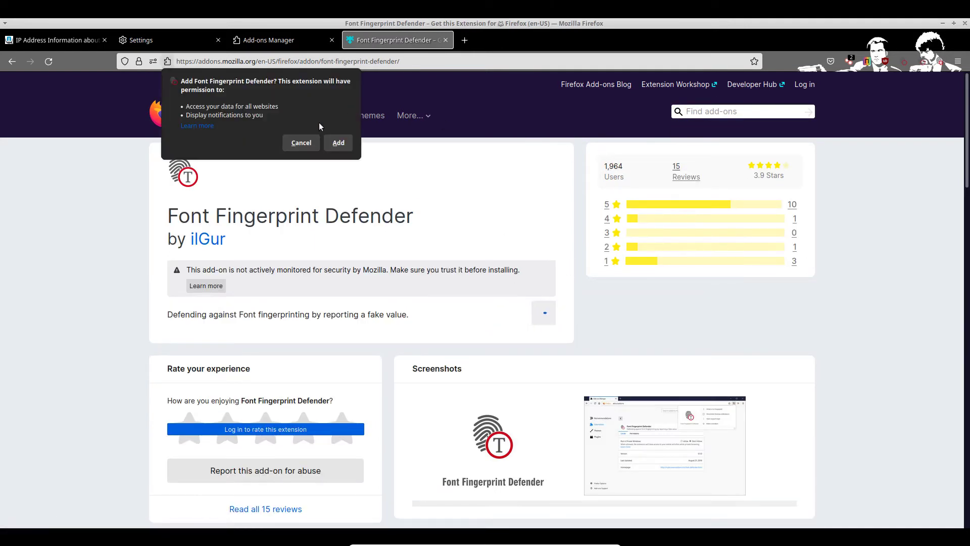
click(333, 143)
click(927, 143)
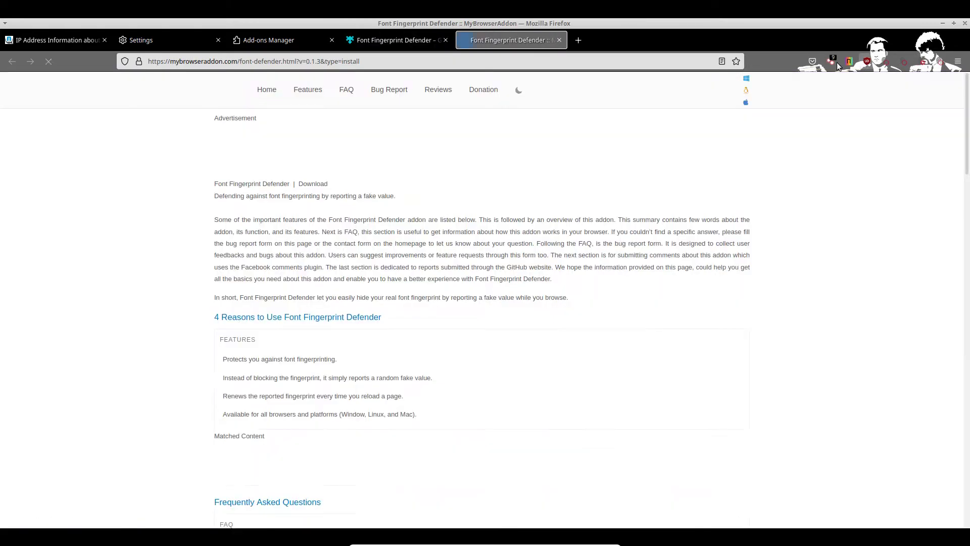
Step: Close the welcome tab and check the Font, WebGL and Canvas Fingerprint Defender popups
mouse_move(561, 40)
mouse_down()
mouse_move(652, 77)
mouse_move(568, 41)
mouse_up()
click(559, 40)
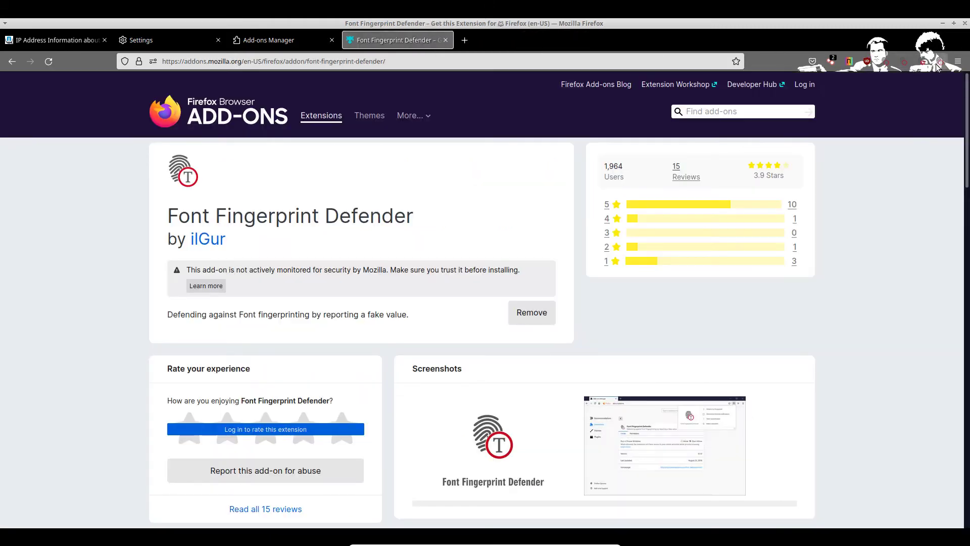
click(935, 65)
click(923, 62)
click(885, 62)
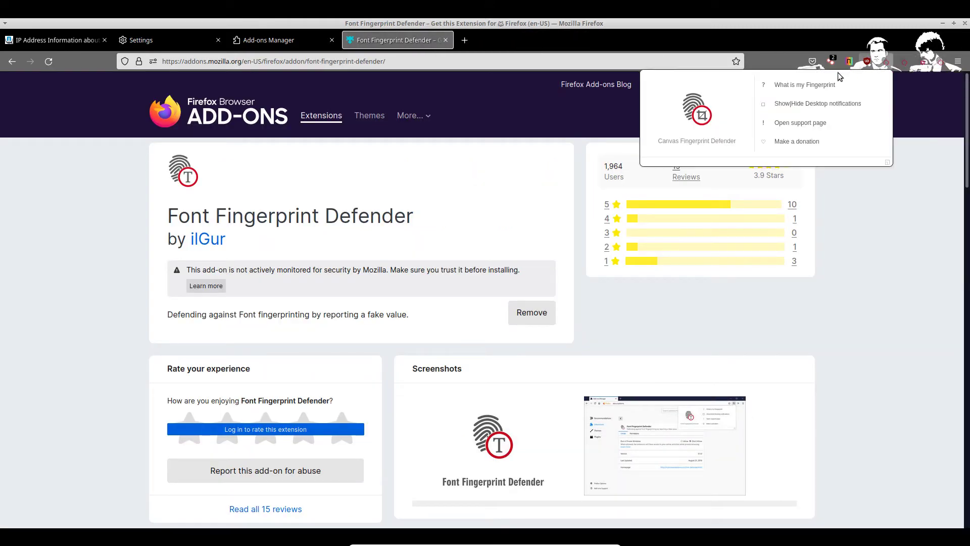
click(867, 62)
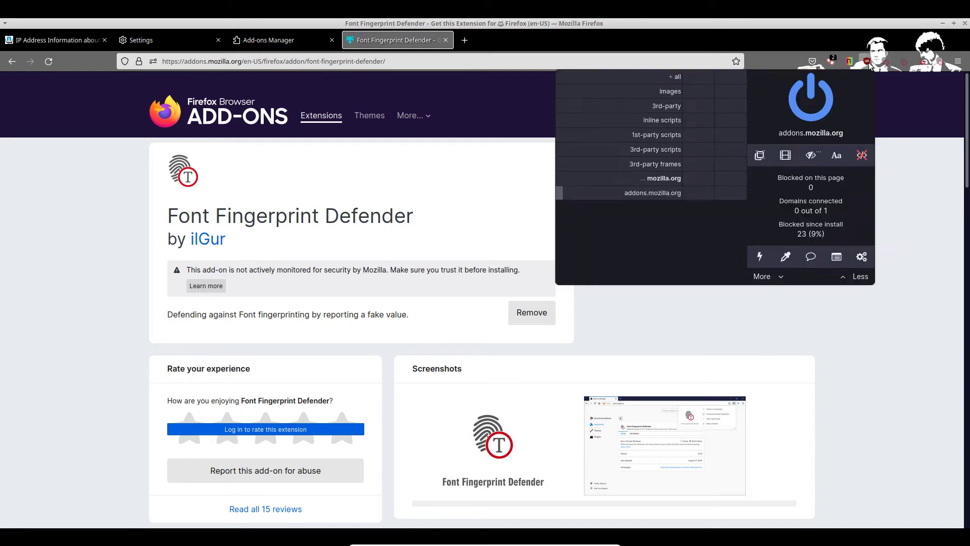
click(915, 146)
click(903, 62)
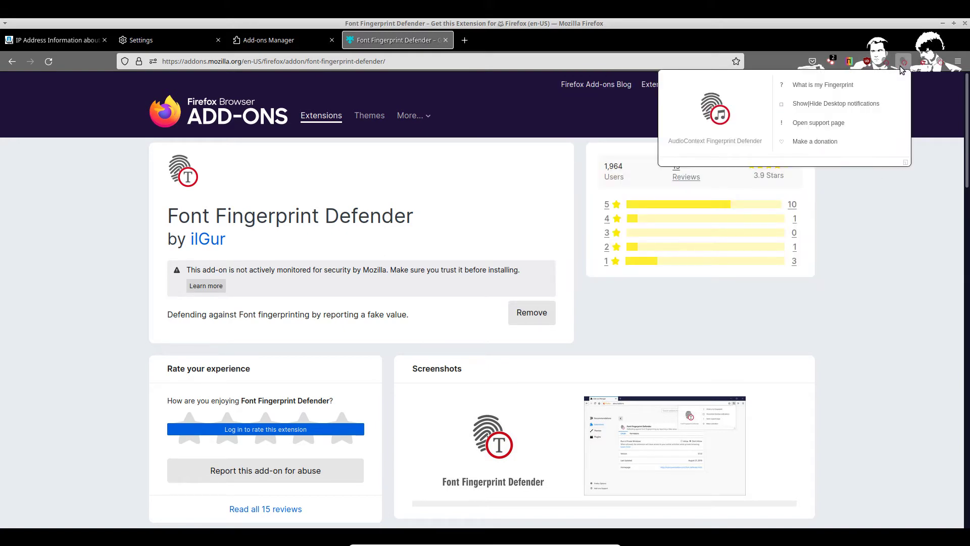
drag(931, 66, 938, 72)
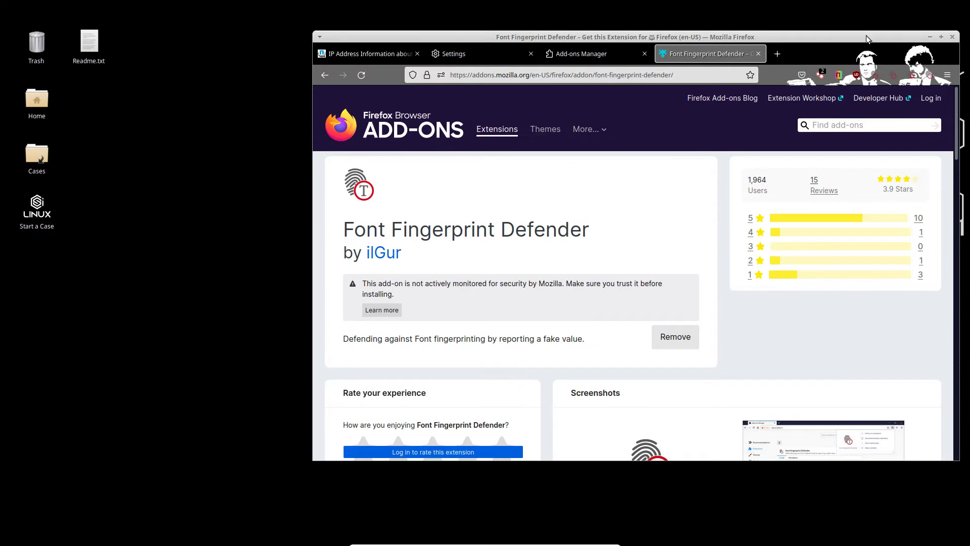
double_click(863, 36)
click(922, 62)
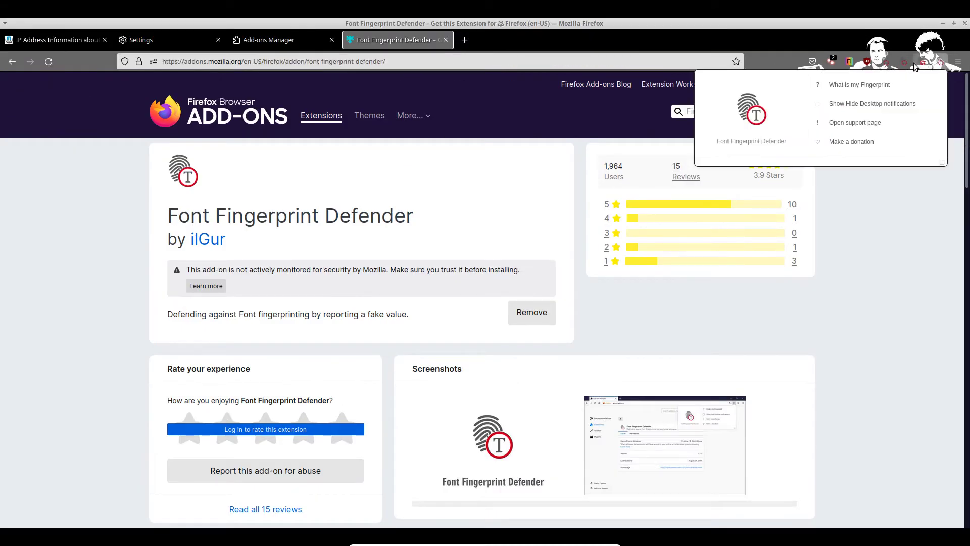
click(917, 62)
click(918, 62)
click(903, 63)
click(903, 63)
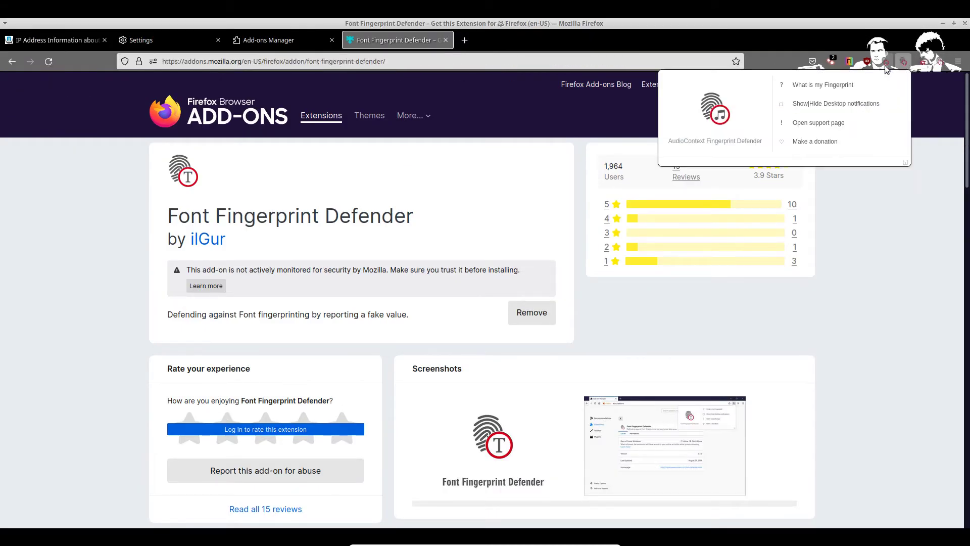
click(886, 65)
double_click(877, 213)
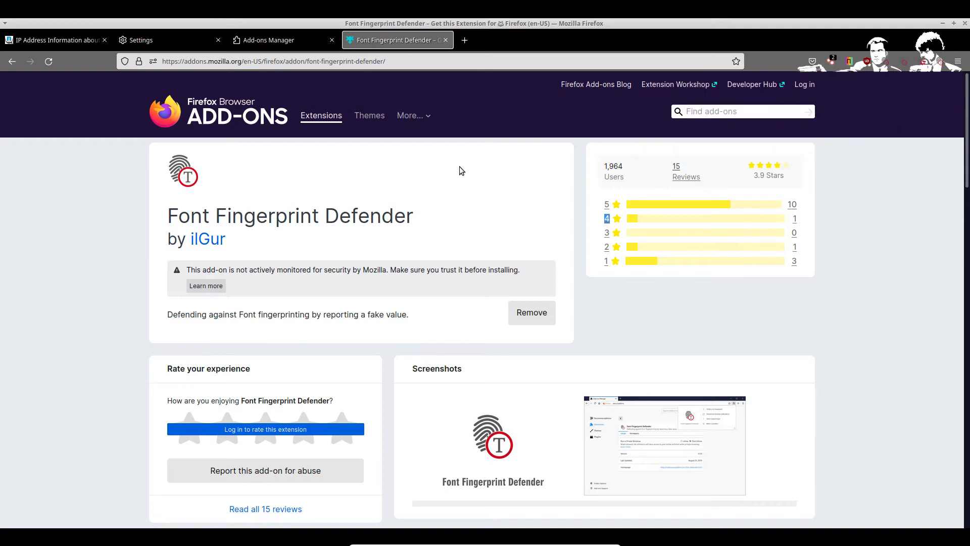
Step: Search add-ons for 'css' and install CSS Exfil Protection
click(713, 114)
text(css)
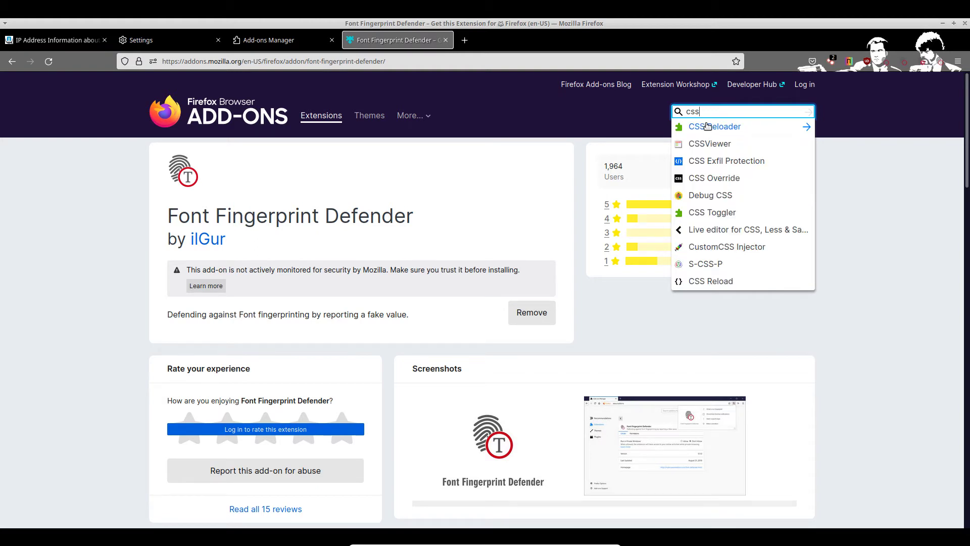
click(710, 161)
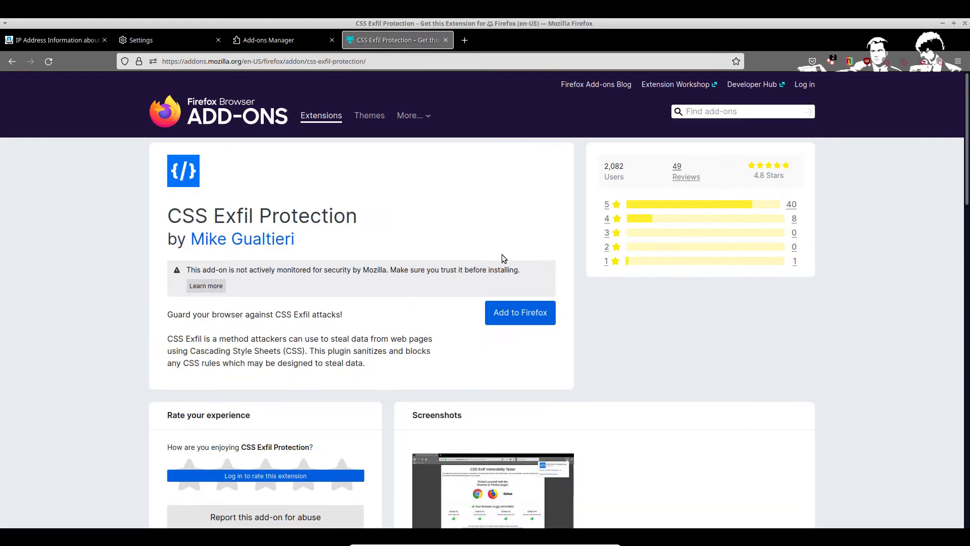
click(528, 312)
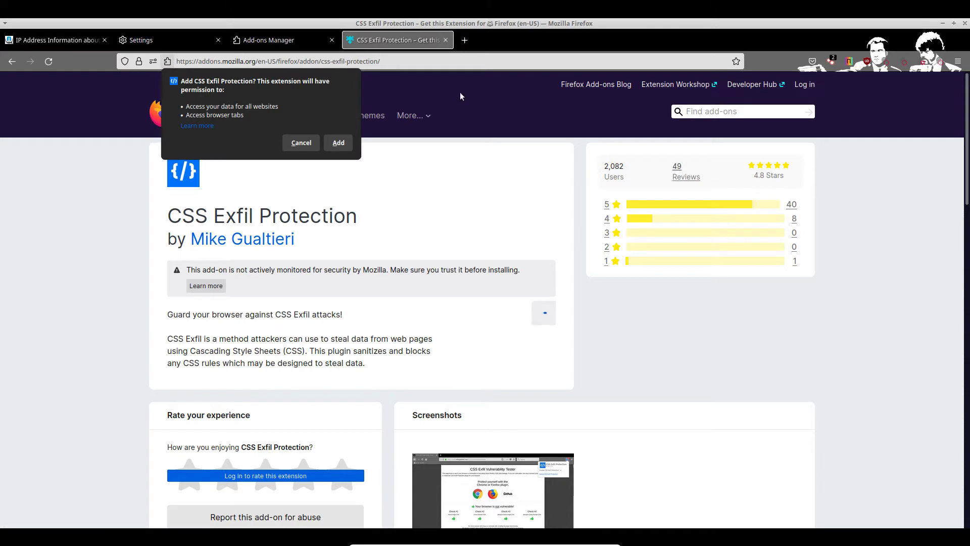
click(338, 143)
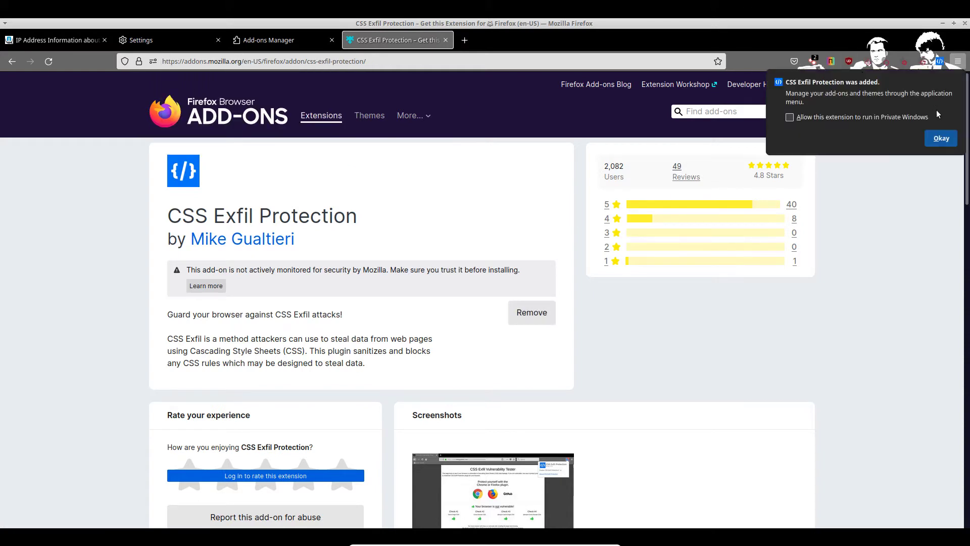
click(938, 138)
Step: Search add-ons for 'facebook' and install Facebook Container
click(732, 116)
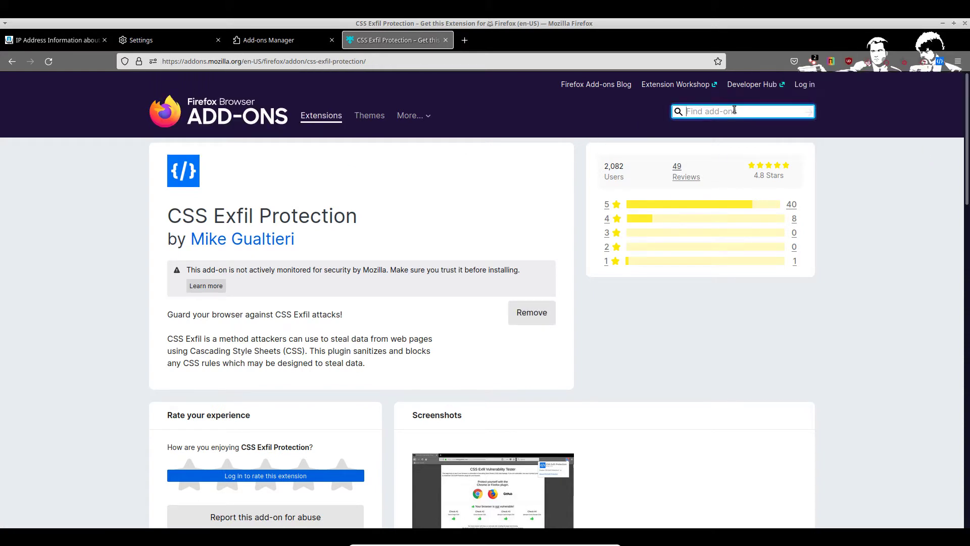
text(facebook)
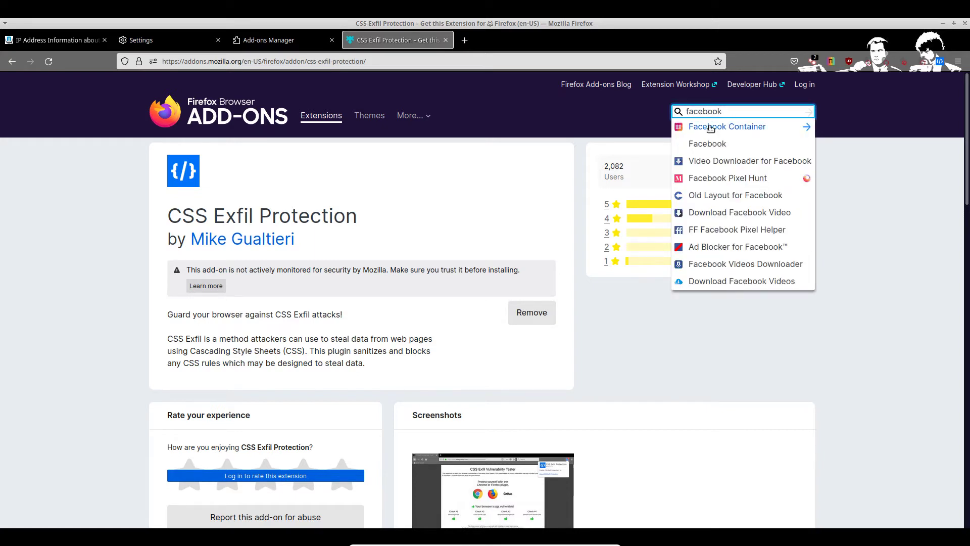
click(707, 127)
click(523, 277)
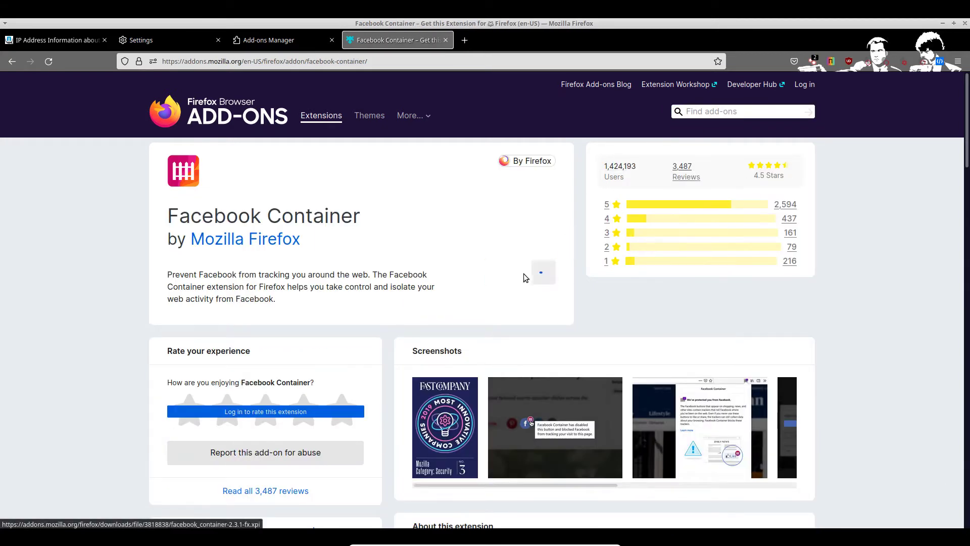
click(339, 159)
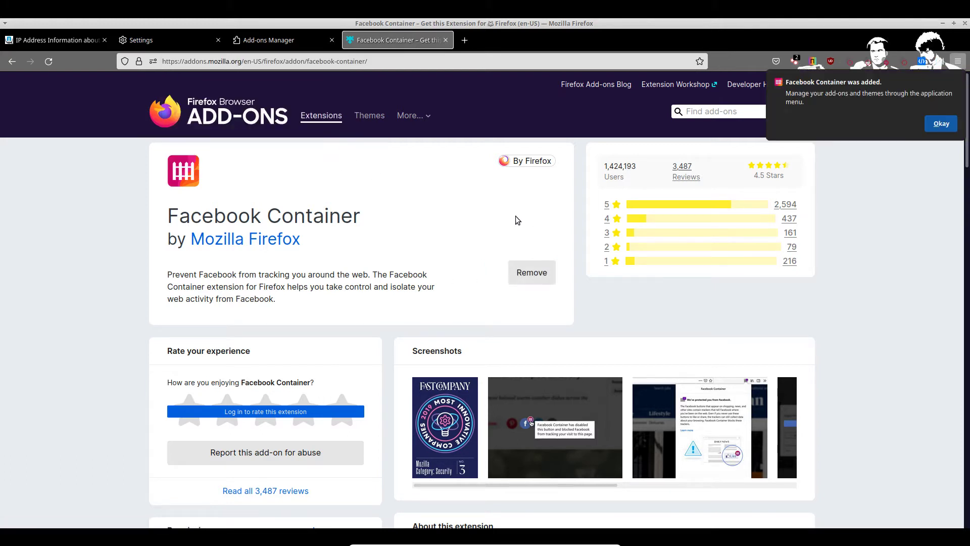
click(933, 129)
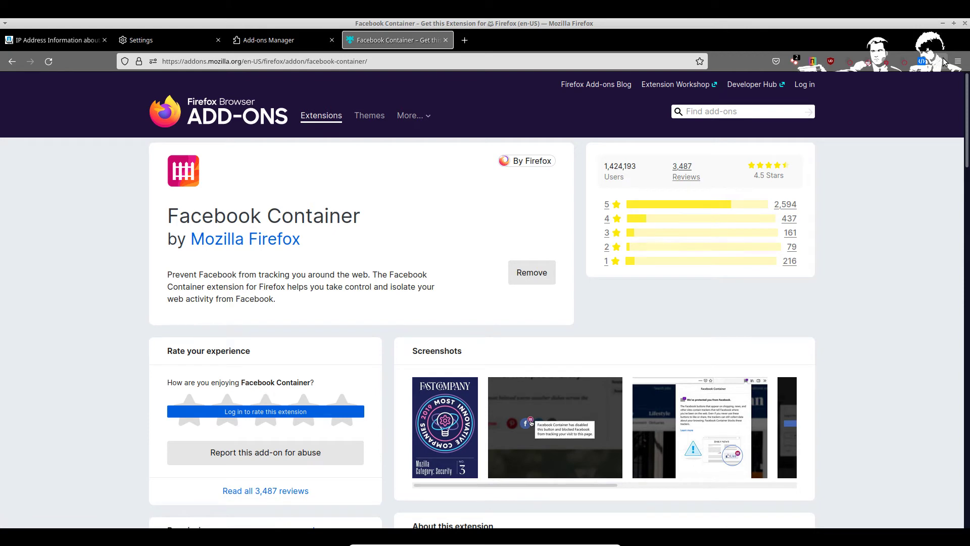
Step: Search add-ons for 'container' and open the Multi-Account Containers page
click(716, 114)
text(container)
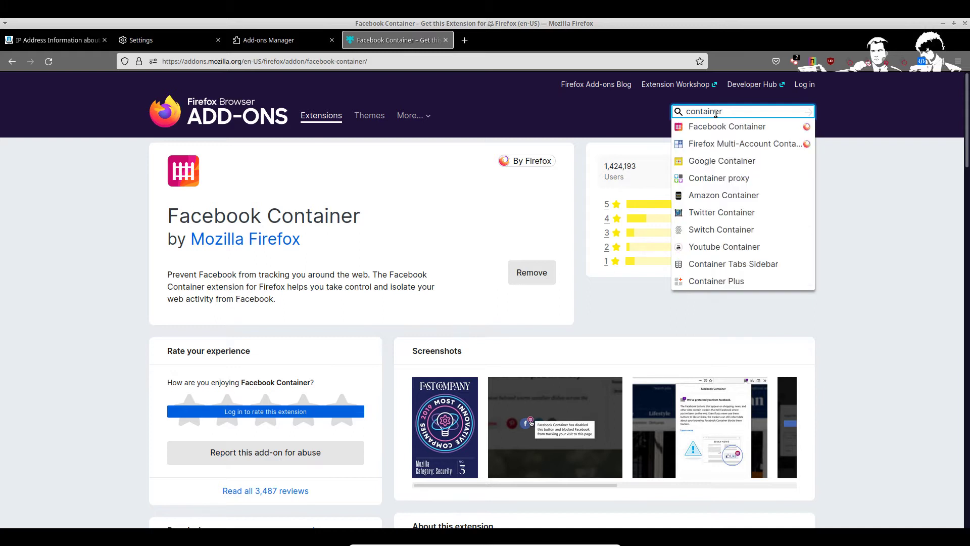
click(775, 145)
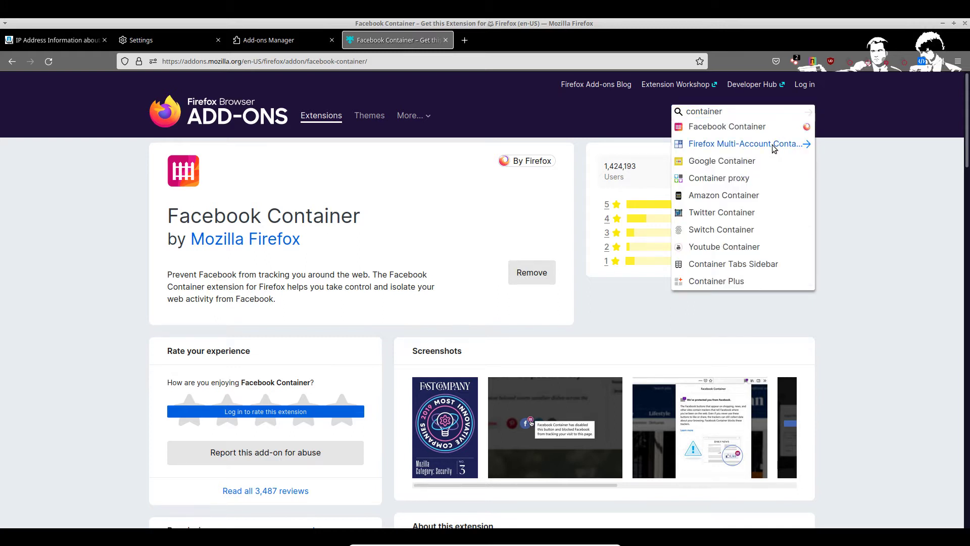
Step: Enlarge the second of the four Multi-Account Containers screenshots
scroll(384, 300, down, 2)
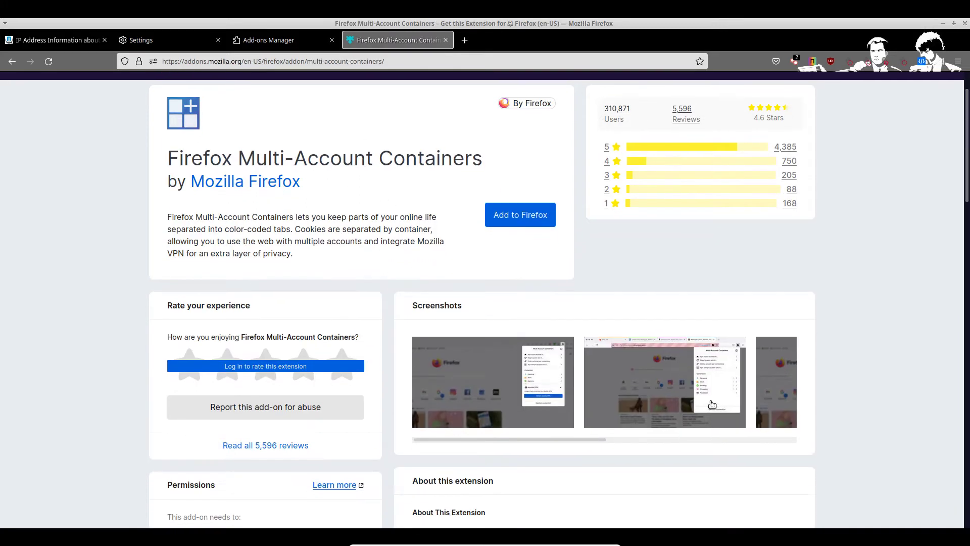
scroll(654, 356, down, 1)
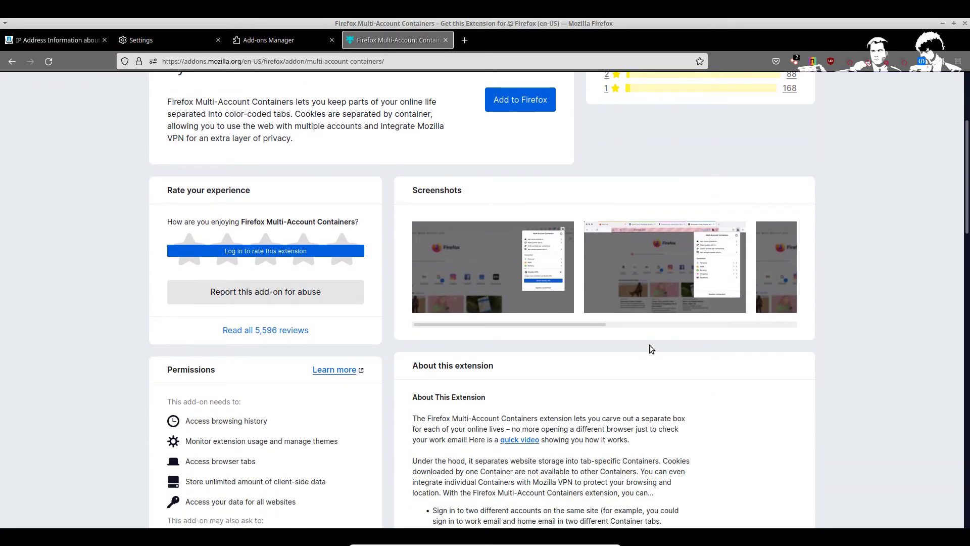
scroll(652, 363, down, 1)
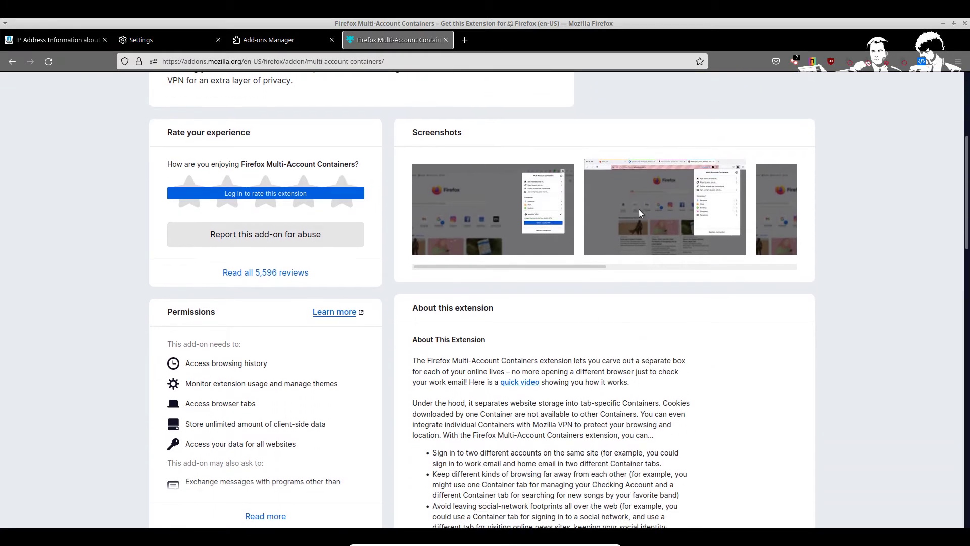
click(639, 212)
drag(507, 208, 431, 264)
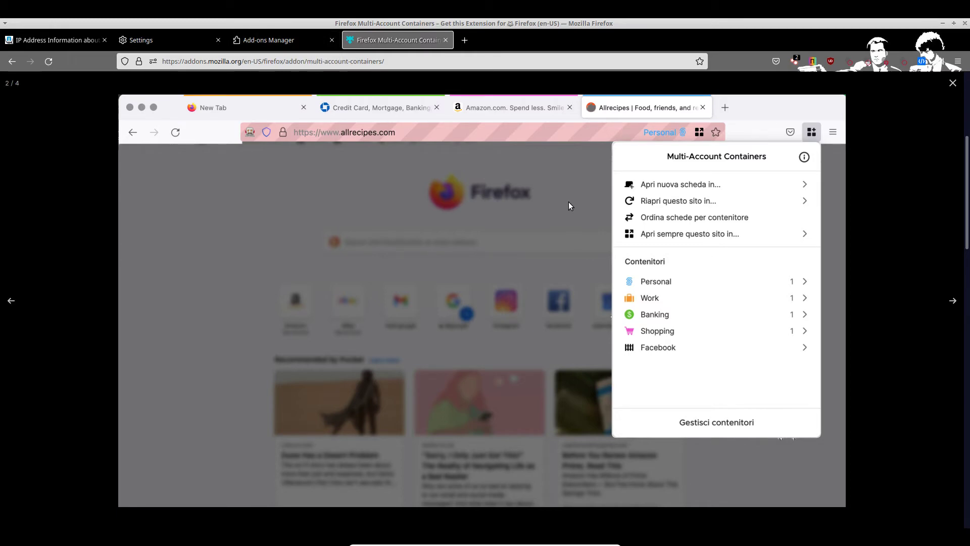
Step: Close the enlarged screenshot and install Multi-Account Containers, approving its requested permissions
click(311, 43)
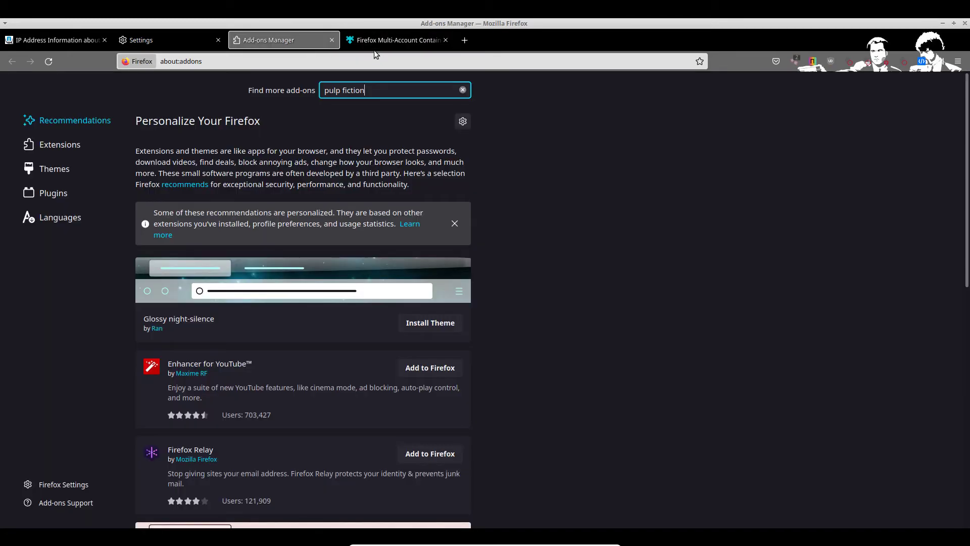
click(429, 40)
click(953, 82)
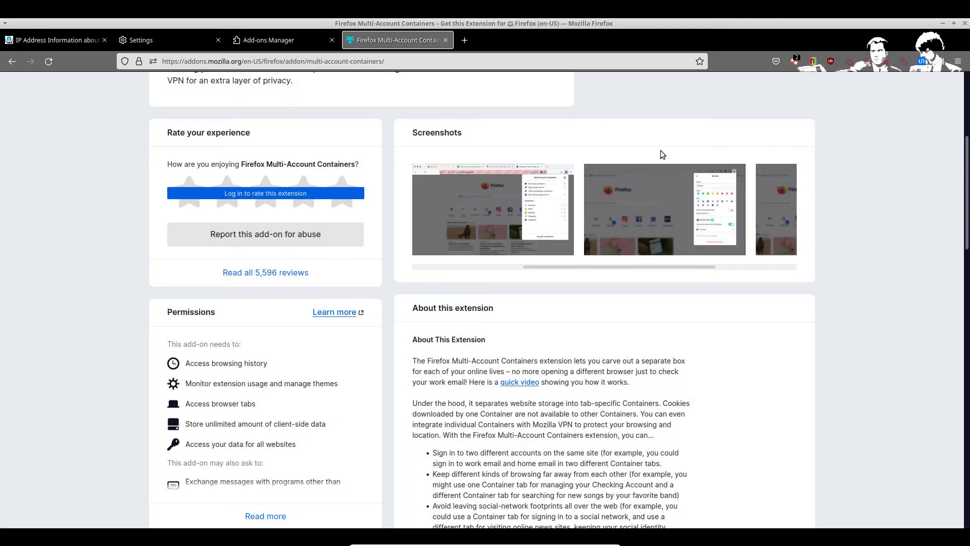
scroll(493, 197, up, 5)
click(493, 278)
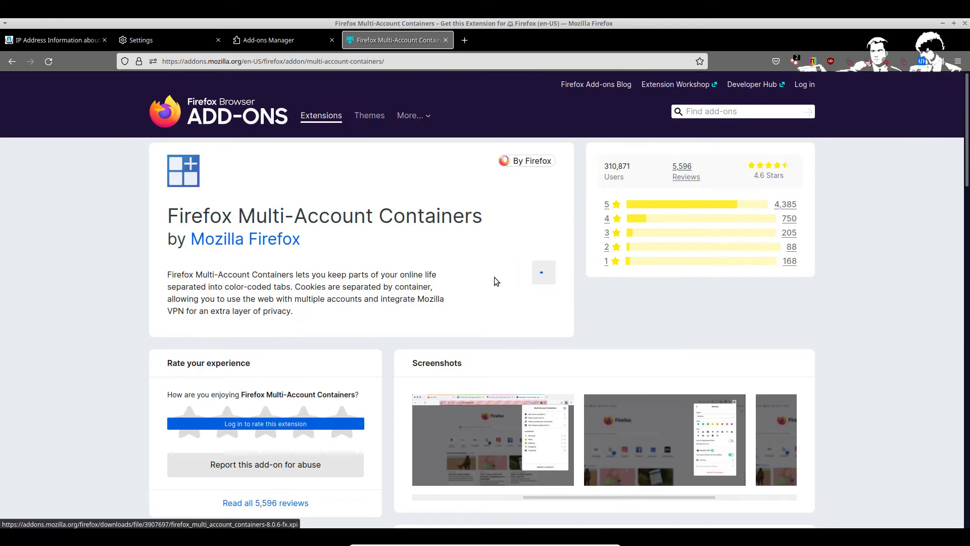
click(338, 159)
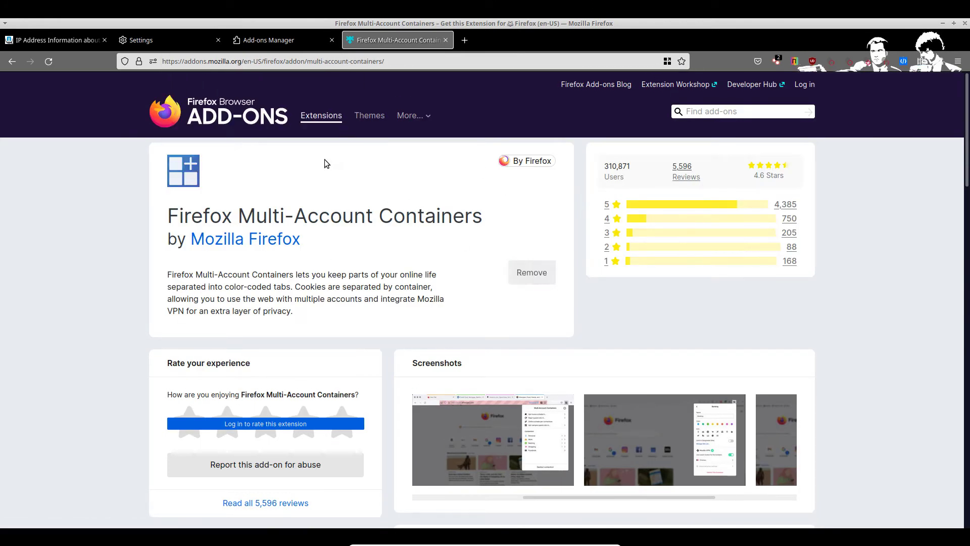
click(940, 124)
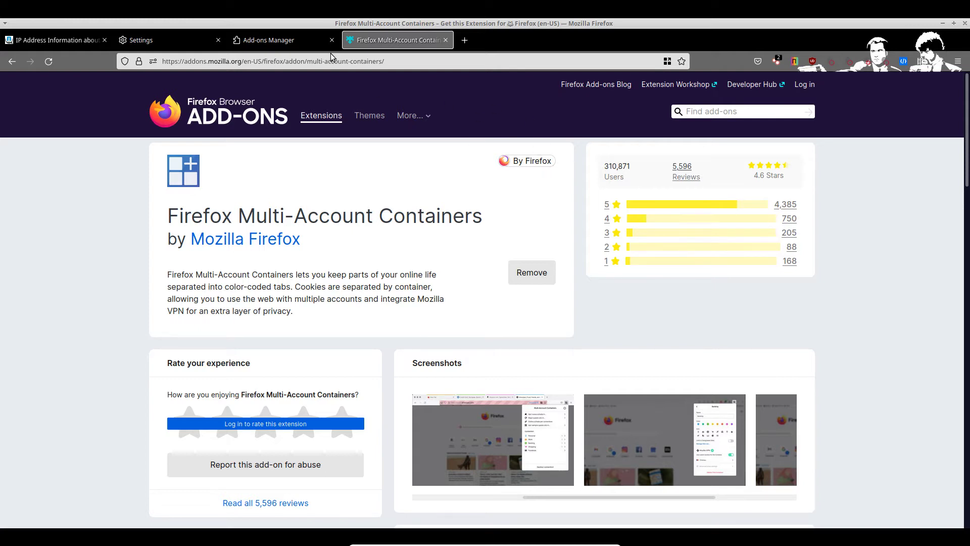
Step: Close the Multi-Account Containers tab, search add-ons for 'webrtc' and open Disable WebRTC
click(445, 40)
click(354, 41)
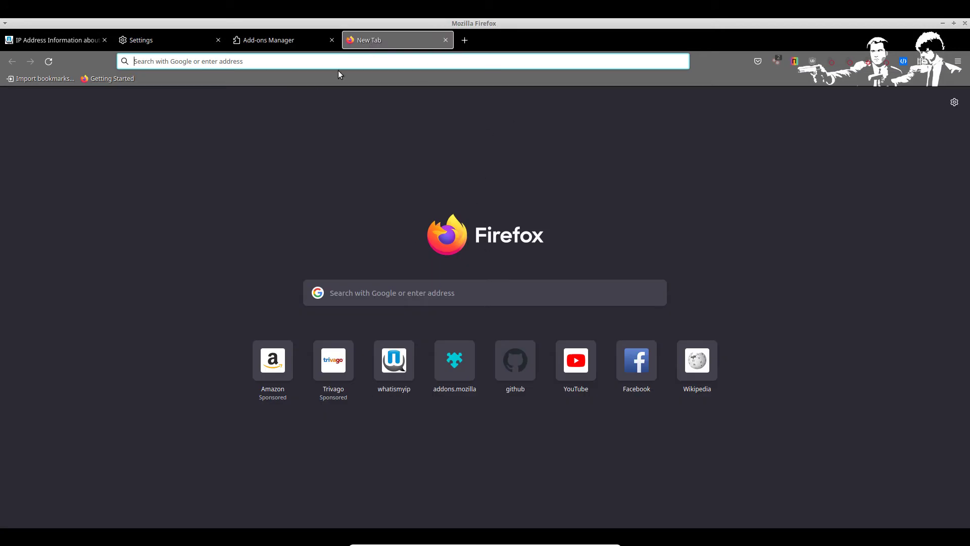
click(265, 41)
key(ctrl+a)
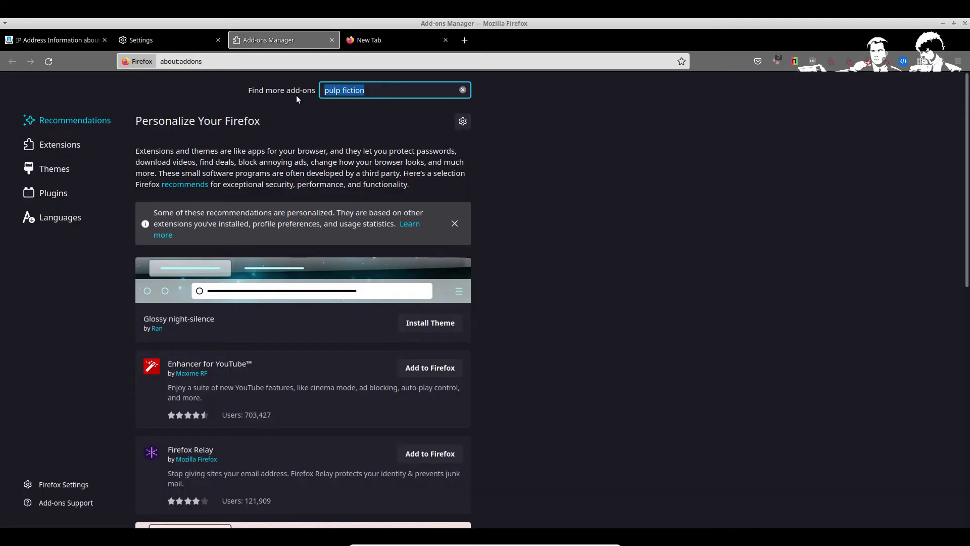
key(BackSpace)
text(webrtc)
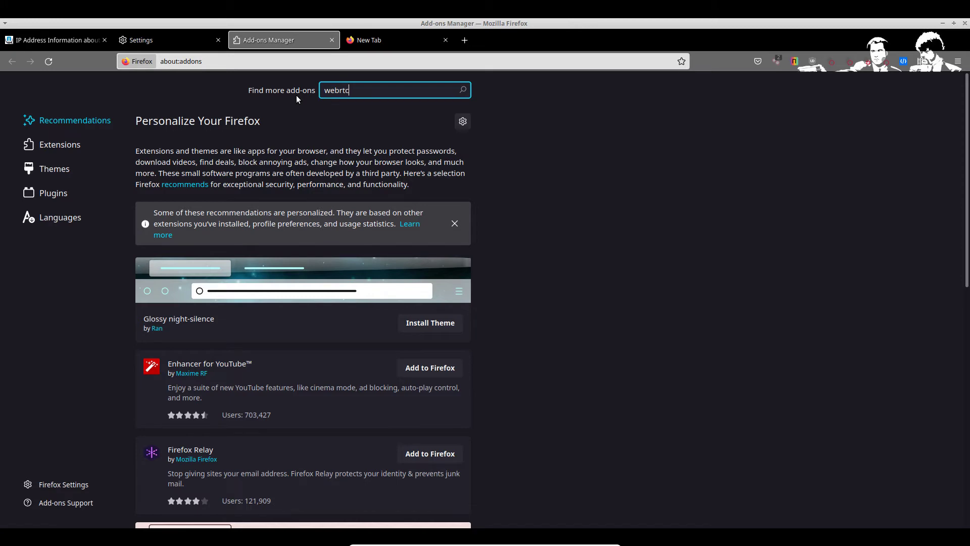
key(Return)
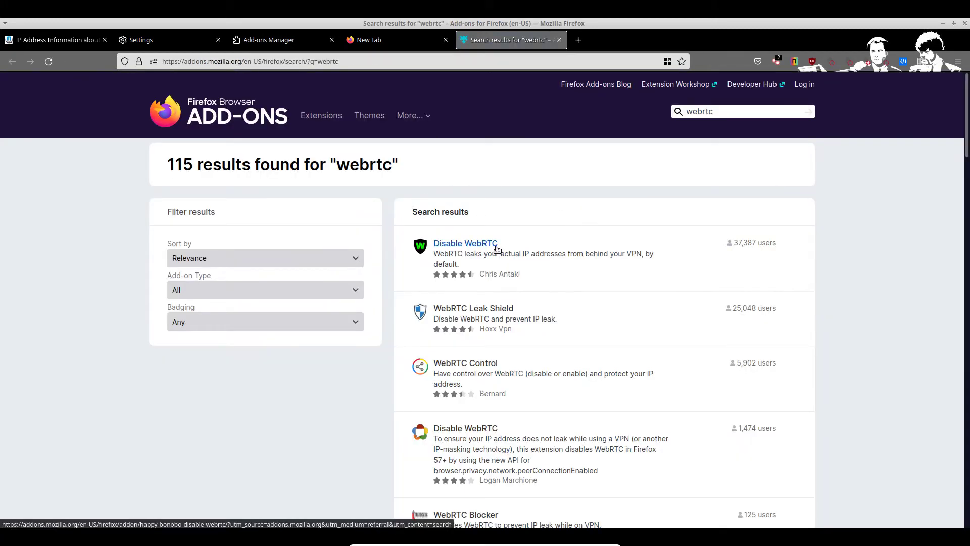
click(477, 253)
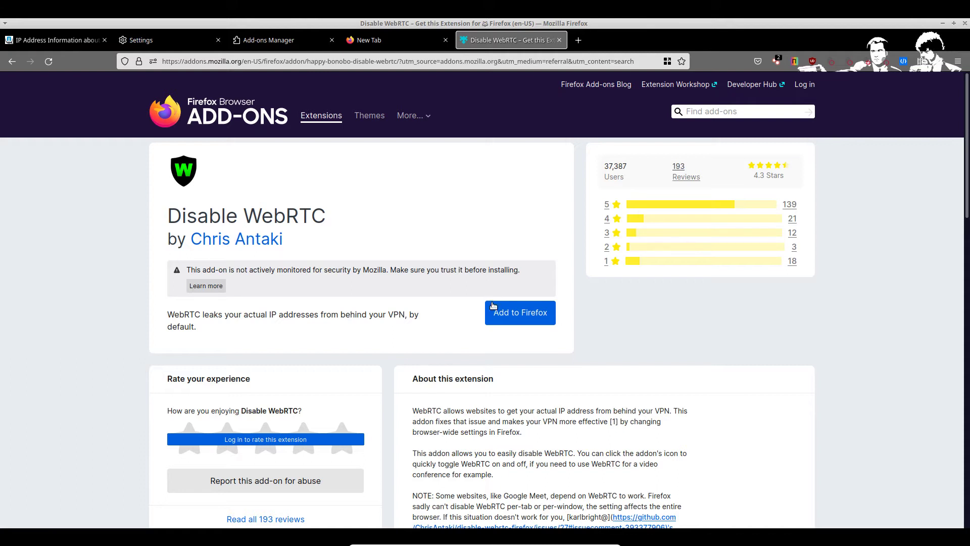
Step: Reopen Disable WebRTC from the search results and install it, approving its permissions
key(alt+Left)
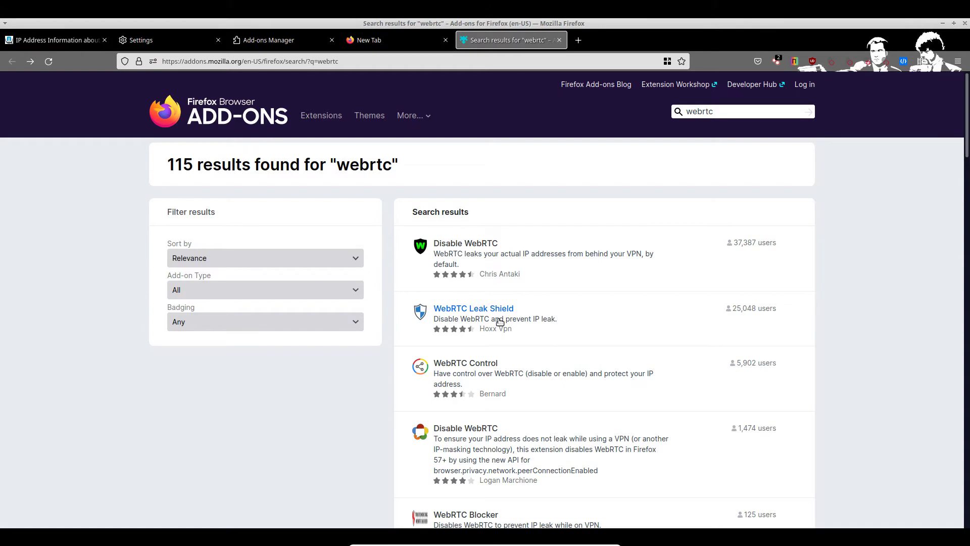
click(456, 249)
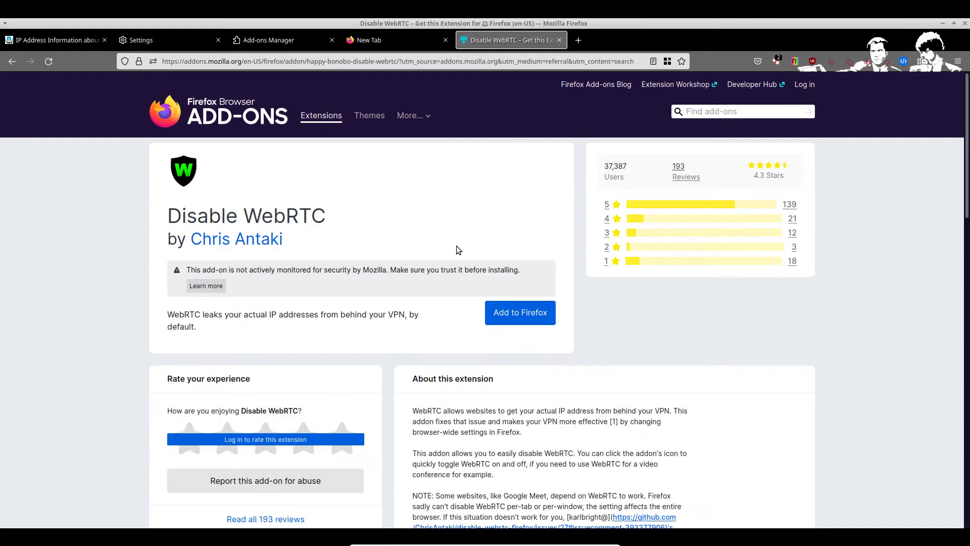
click(516, 305)
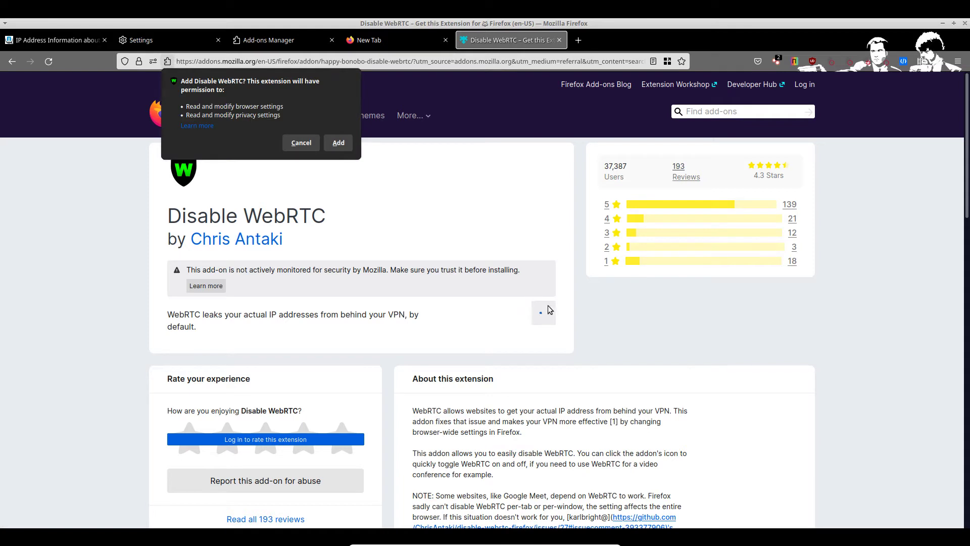
click(341, 146)
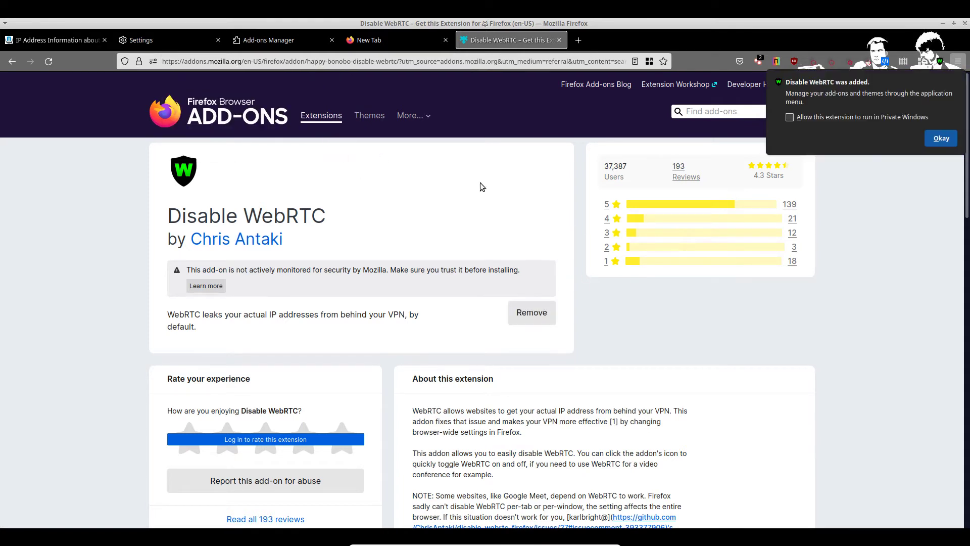
click(934, 140)
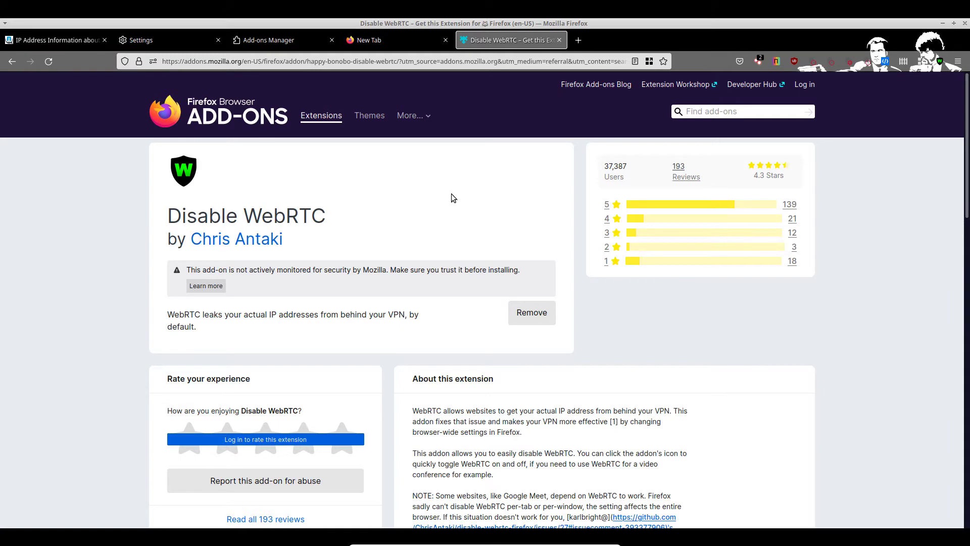
click(401, 44)
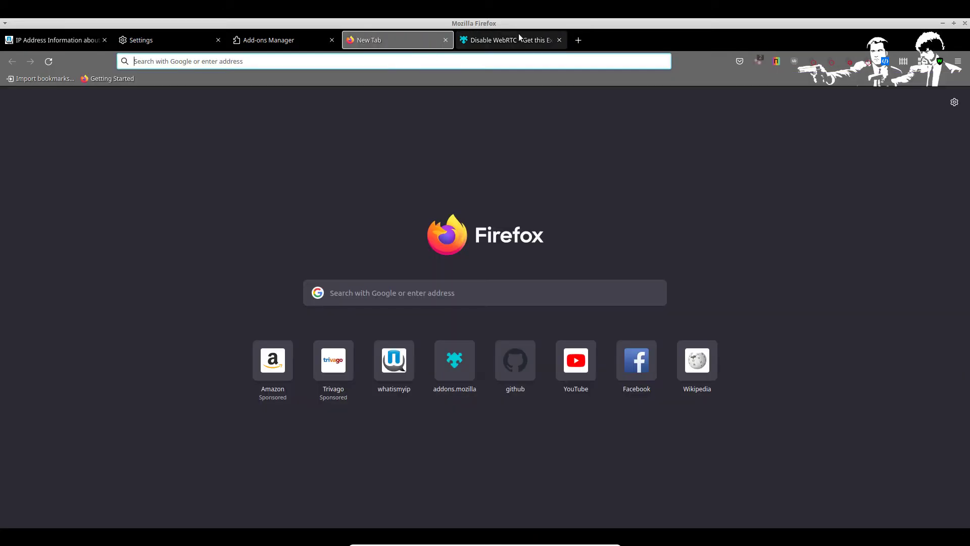
click(519, 35)
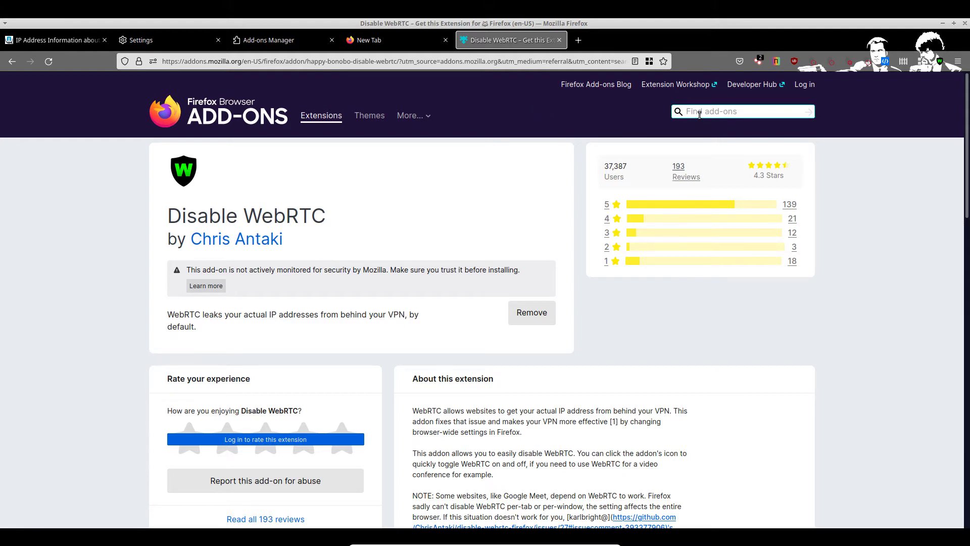
click(699, 113)
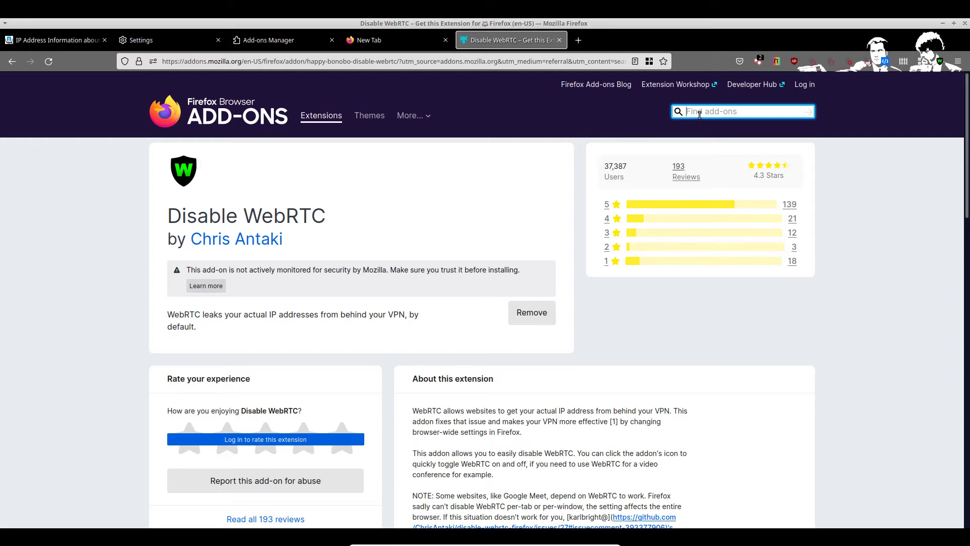
Step: Search add-ons for 'hacktools' and install HackTools, approving its permissions
text(hack)
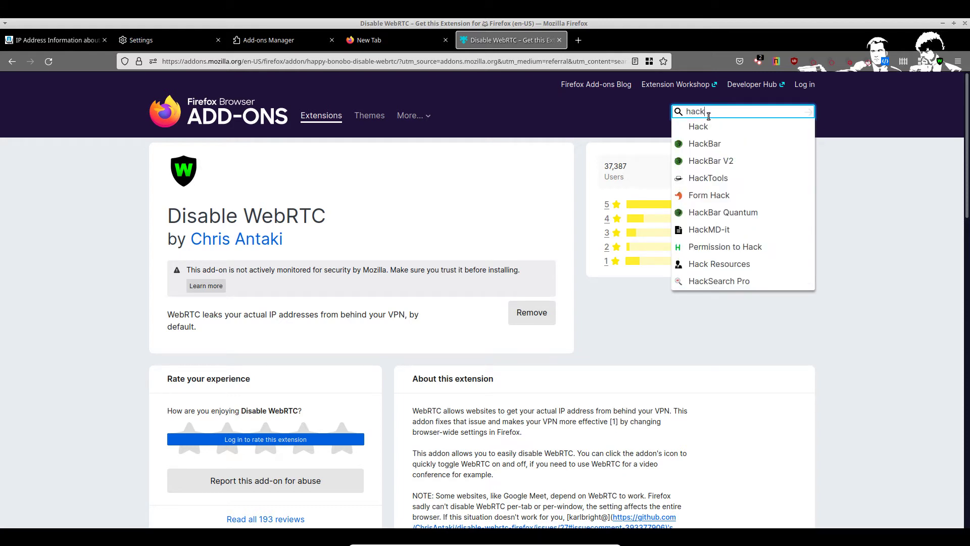
text(ols)
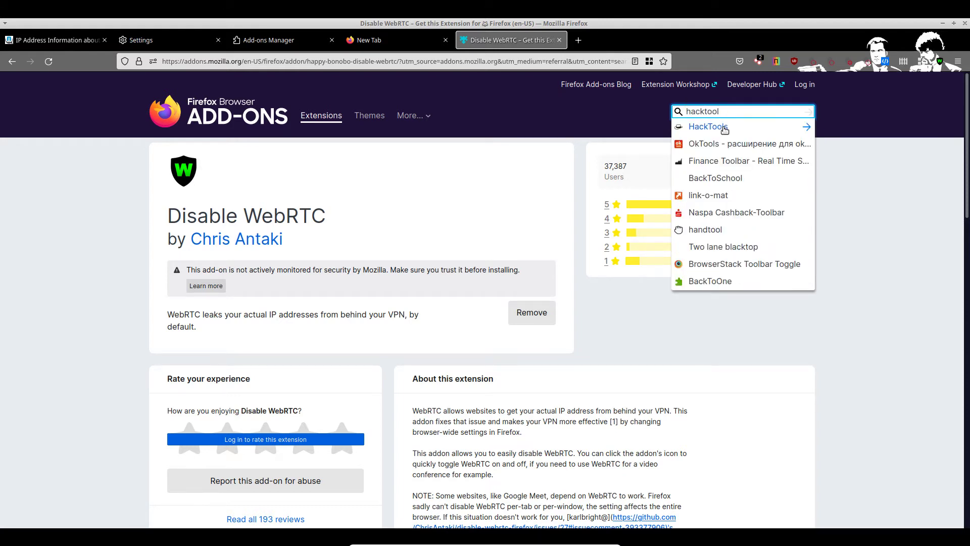
click(717, 127)
click(522, 313)
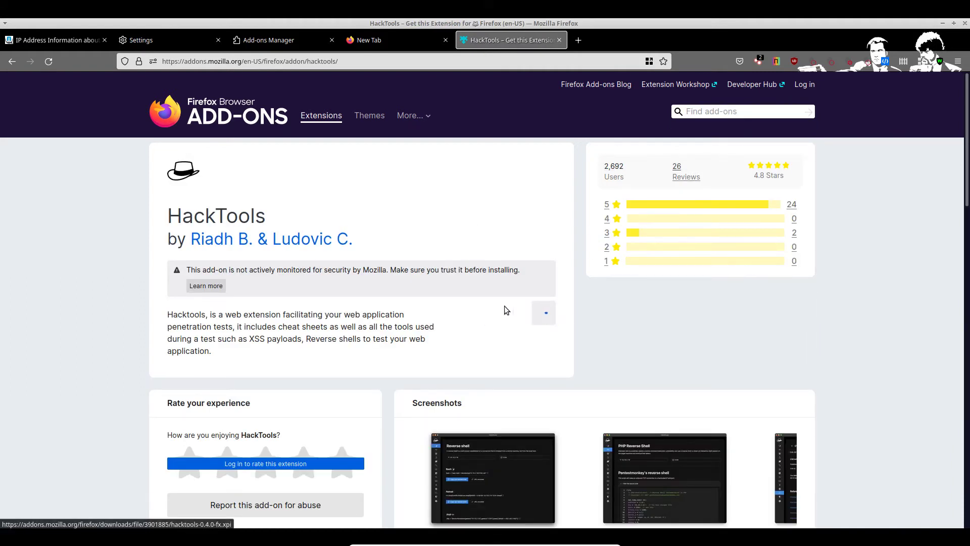
click(338, 126)
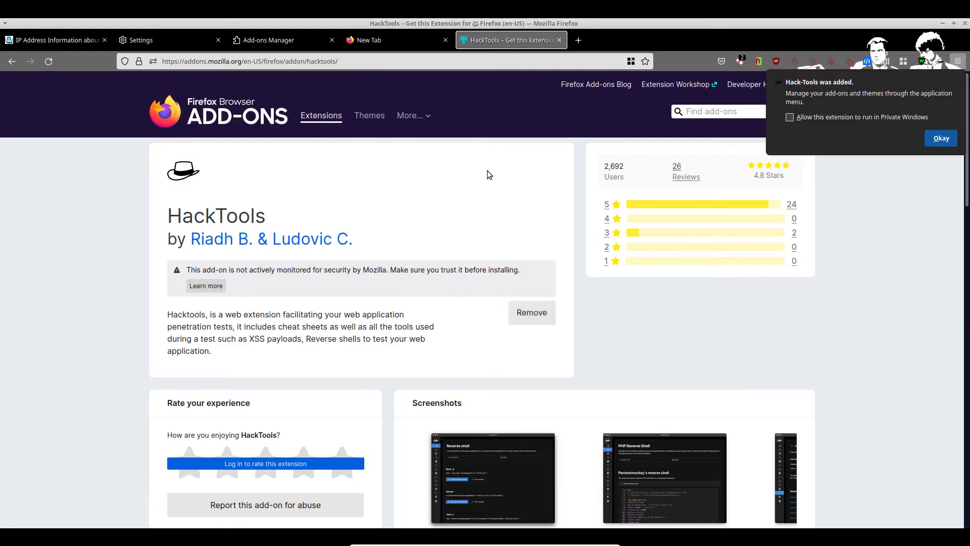
click(936, 141)
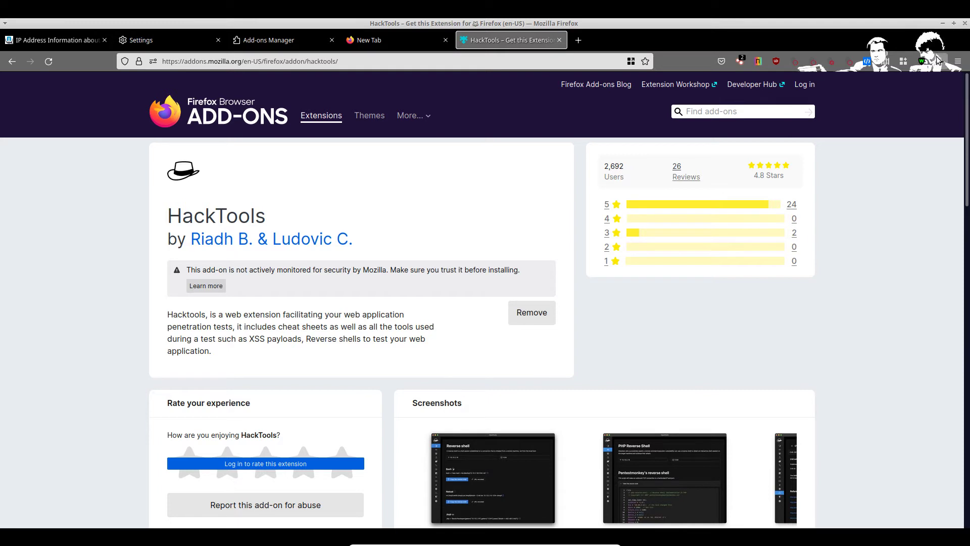
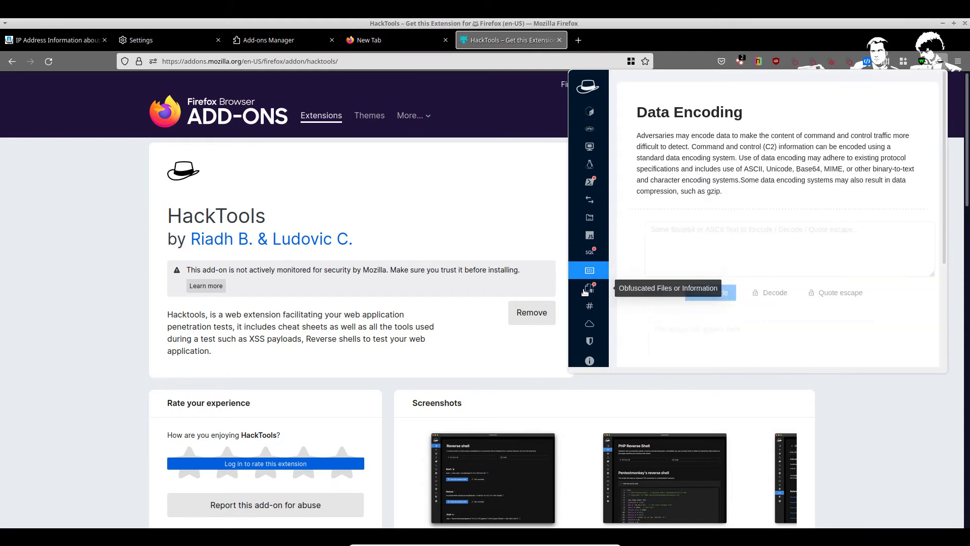
Step: In the HackTools popup, open Data Encoding and its Hash generator, which defaults to MD5
click(589, 287)
click(590, 271)
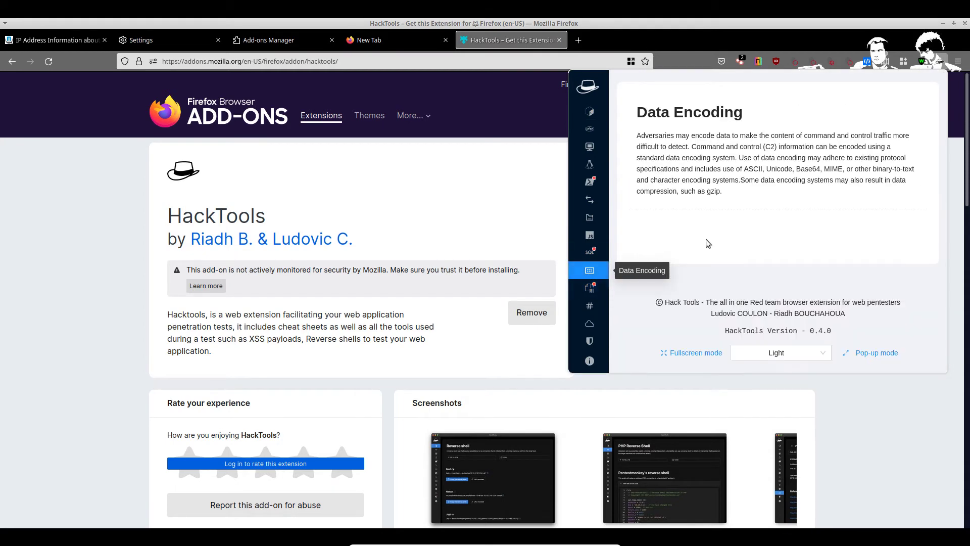
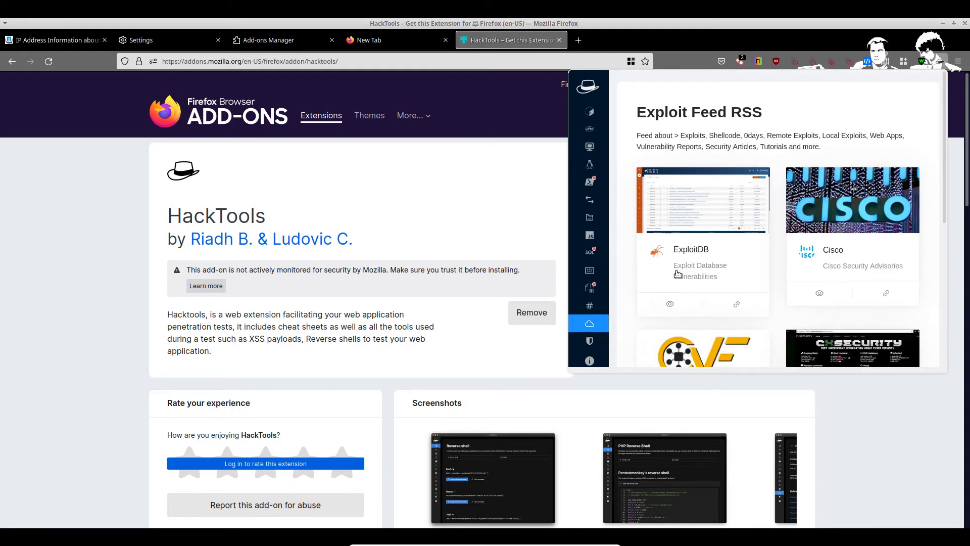
Step: Glance at the Terminal, then close it and return to the HackTools add-on page
key(alt+Tab)
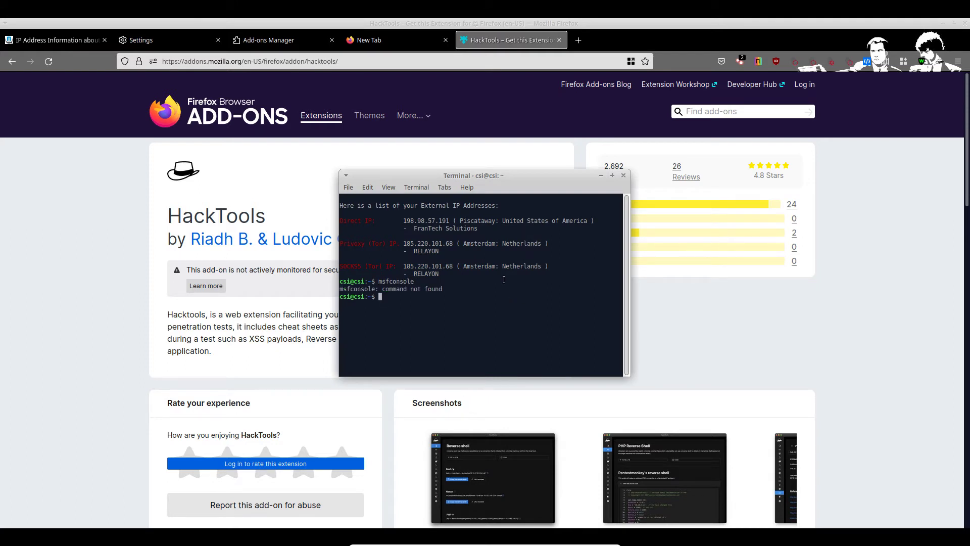
click(623, 174)
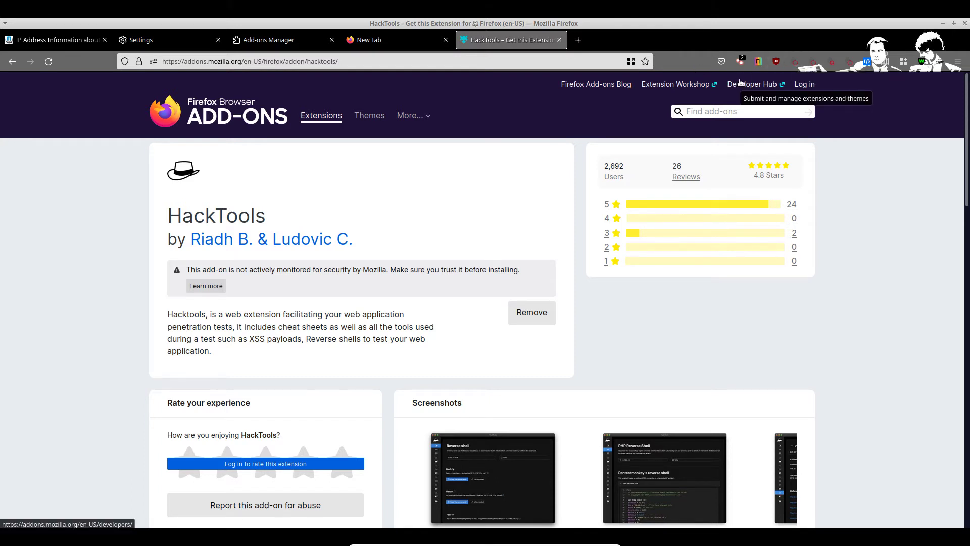
Step: Search the add-ons site for 'user' and install User-Agent Switcher and Manager
click(727, 107)
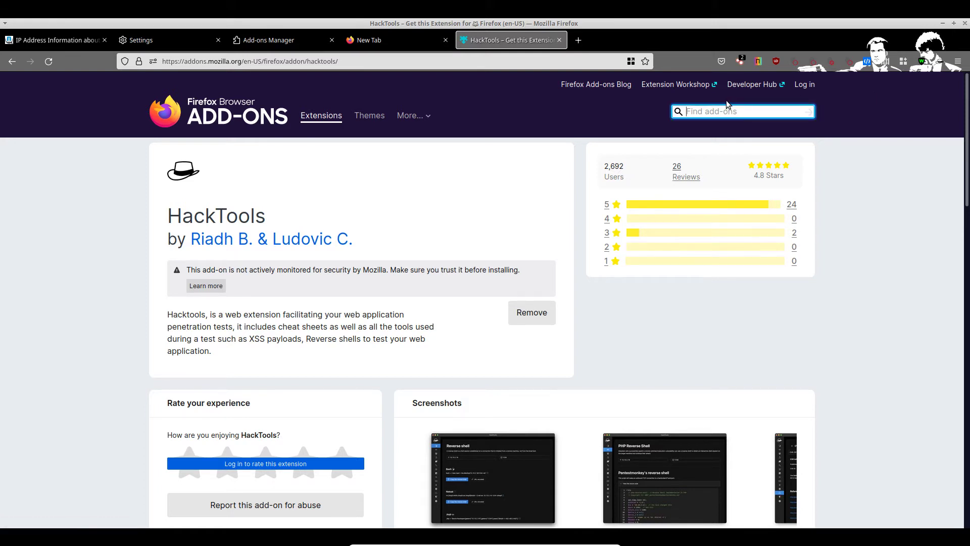
text(user)
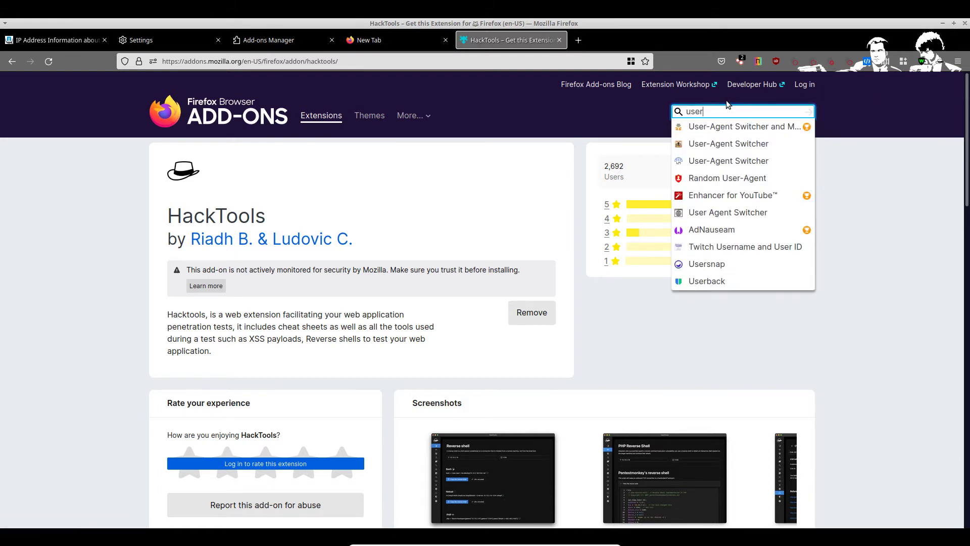
click(749, 132)
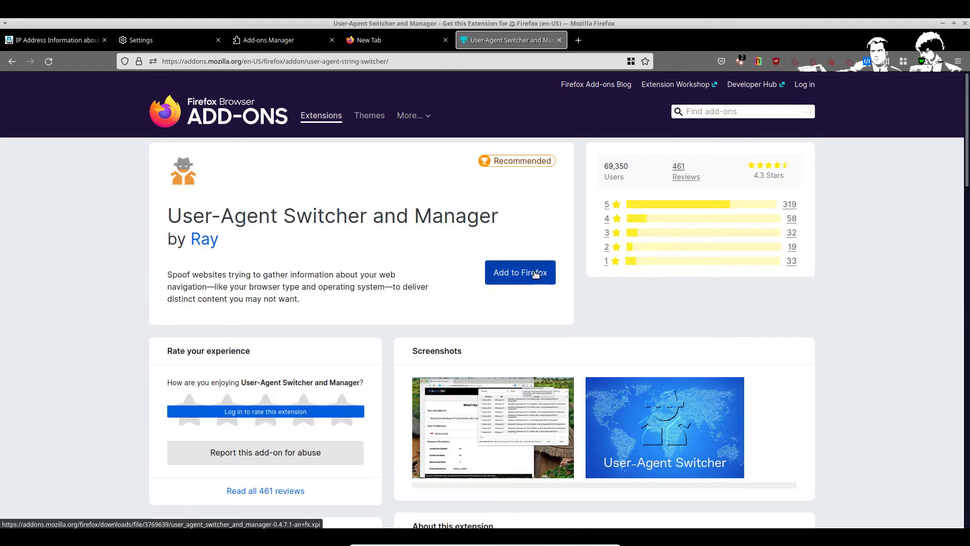
click(534, 266)
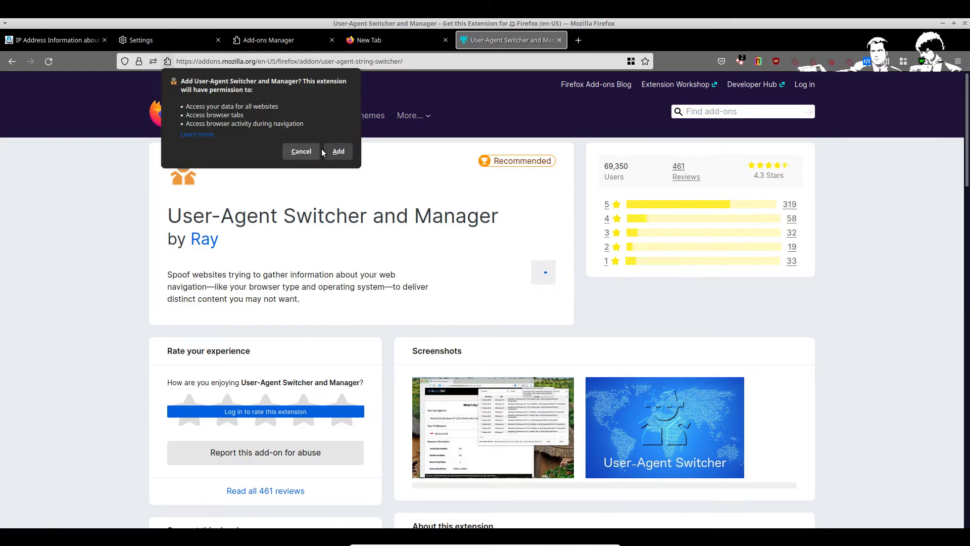
click(338, 151)
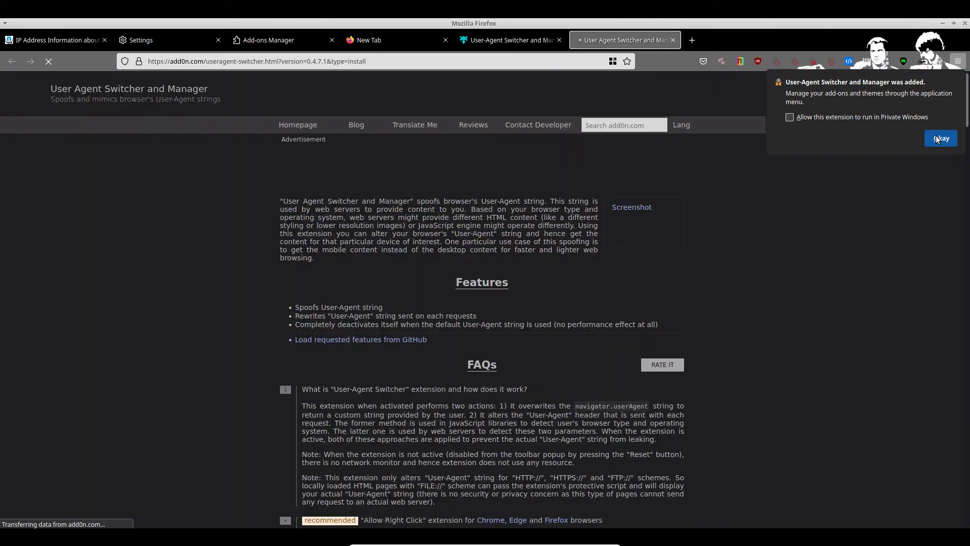
click(939, 138)
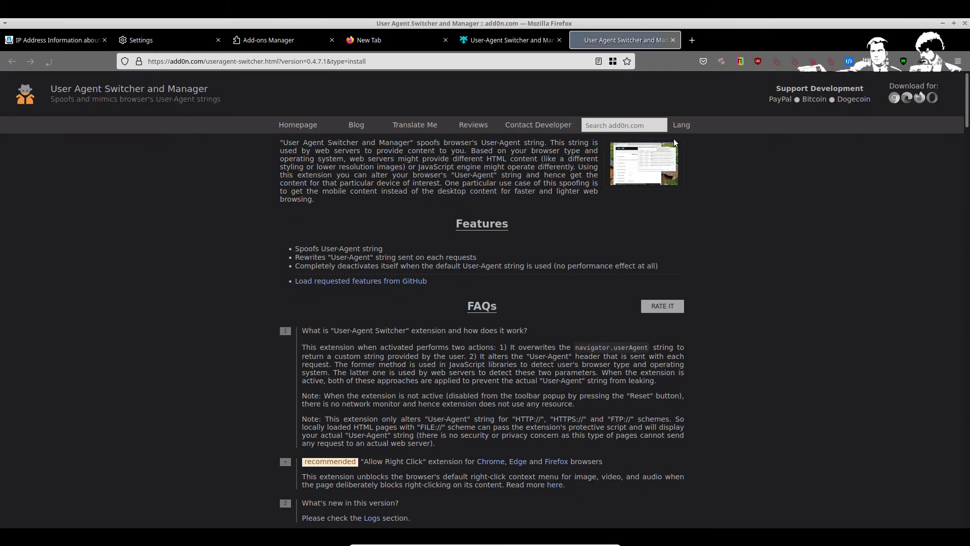
Step: Spoof the user agent as the second Tesla Linux string and apply it
click(935, 63)
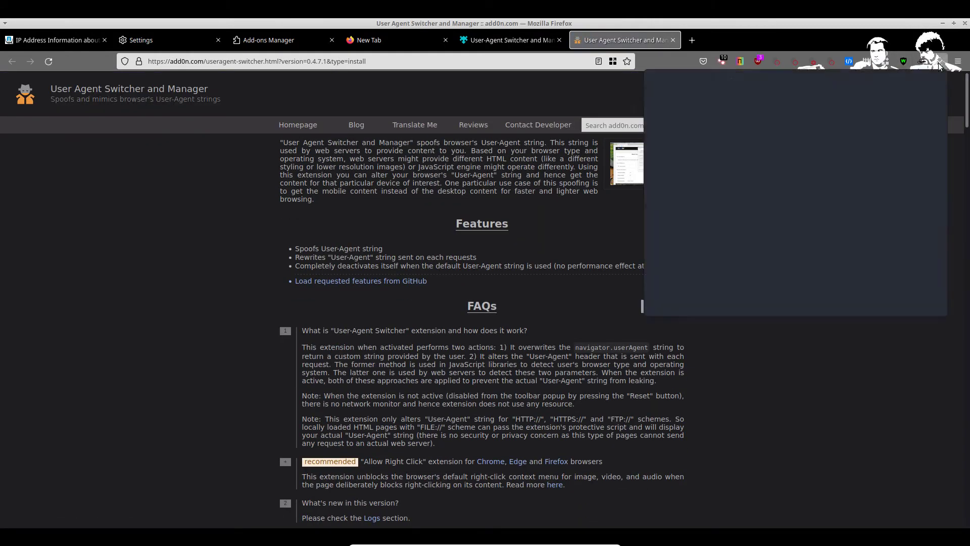
click(704, 77)
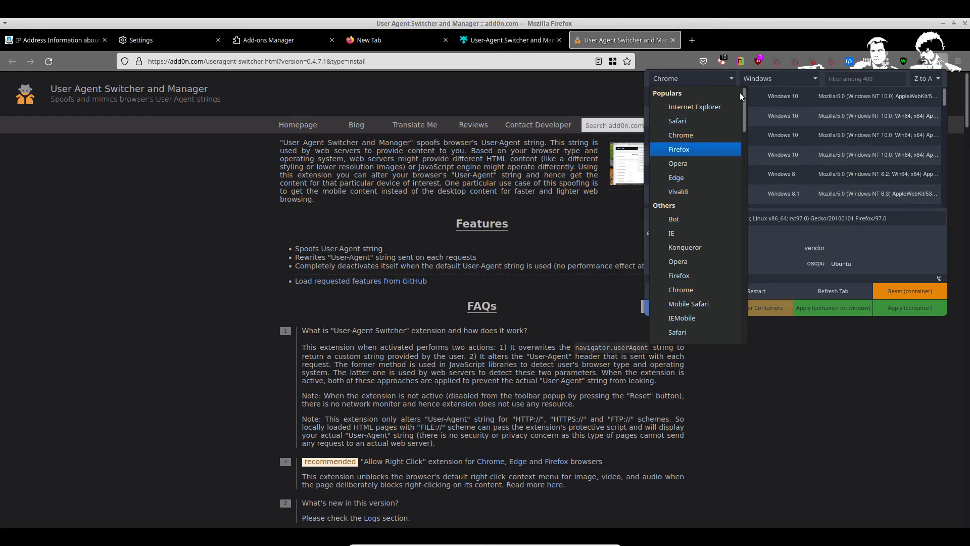
scroll(705, 270, down, 10)
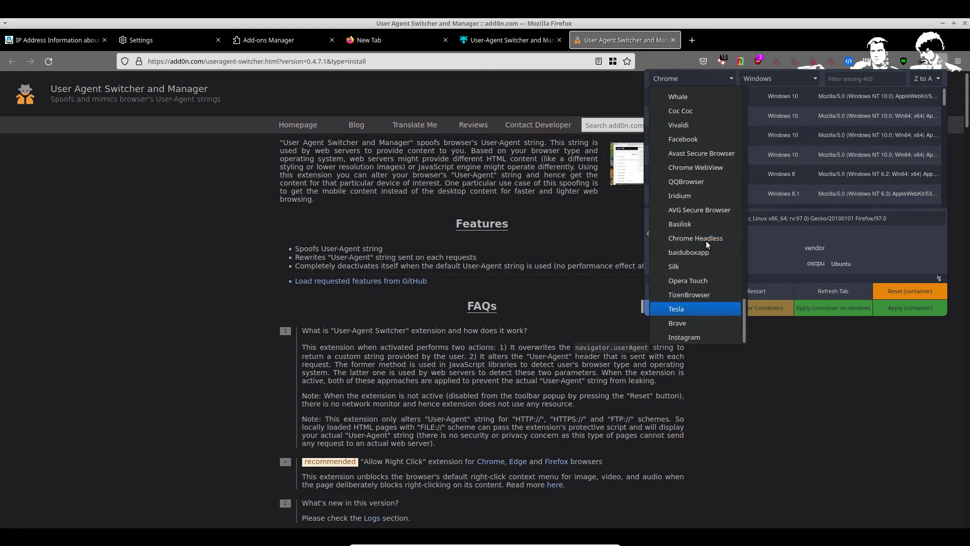
click(683, 312)
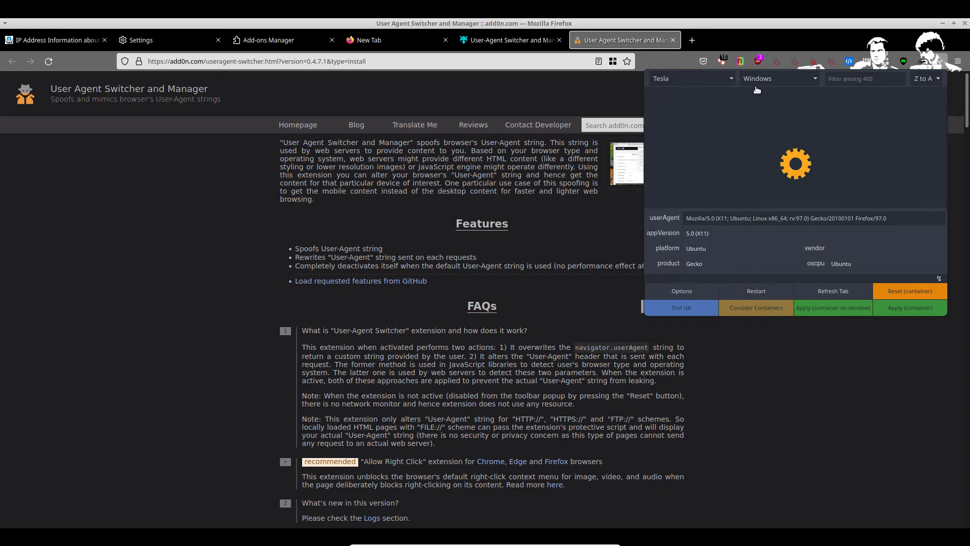
click(769, 79)
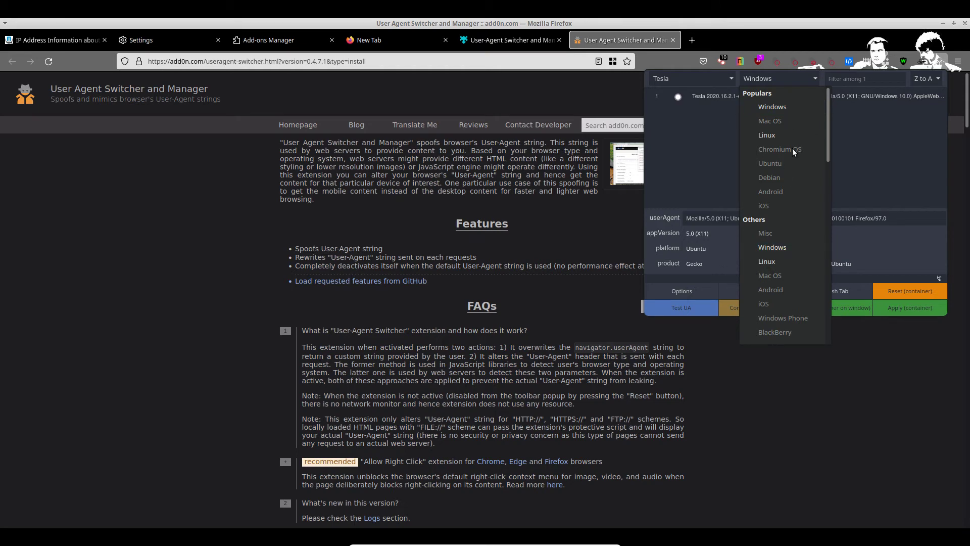
click(775, 261)
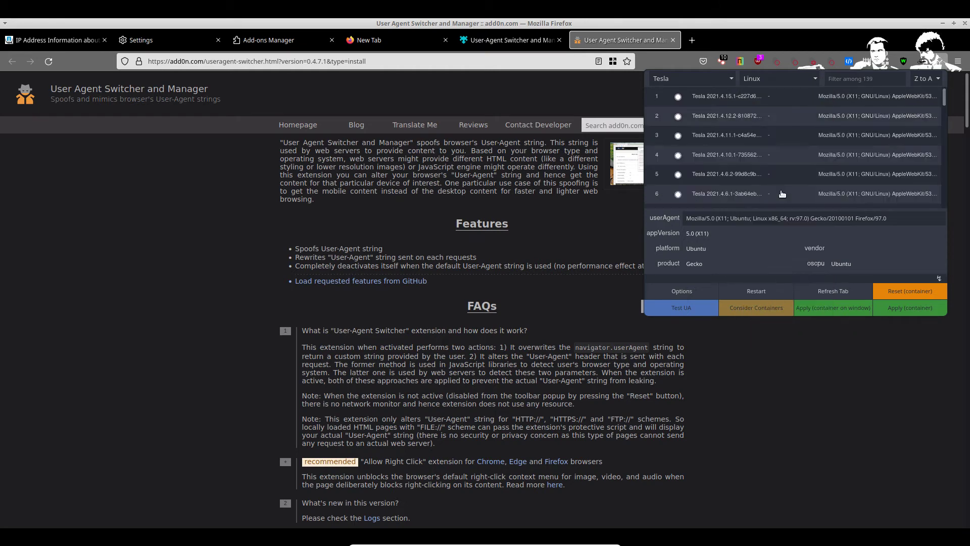
click(688, 116)
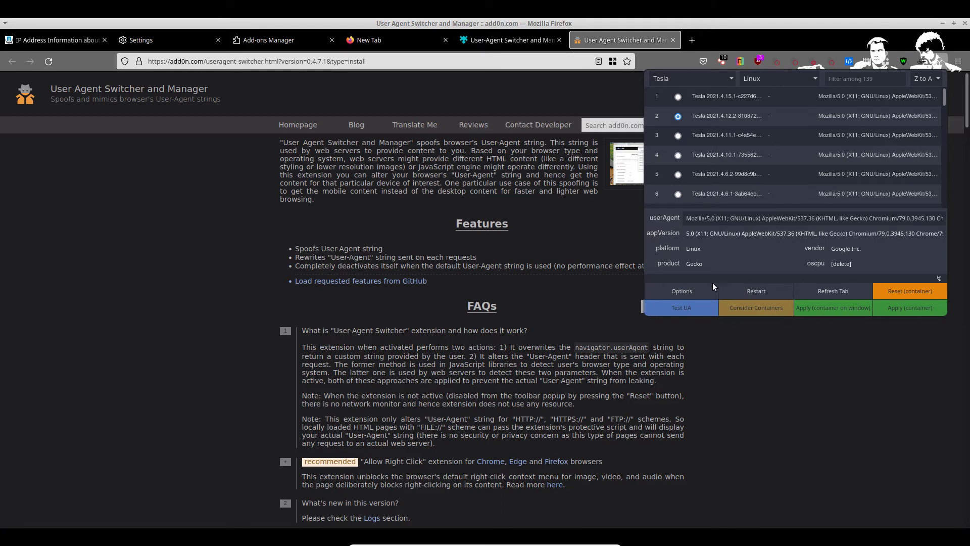
click(909, 312)
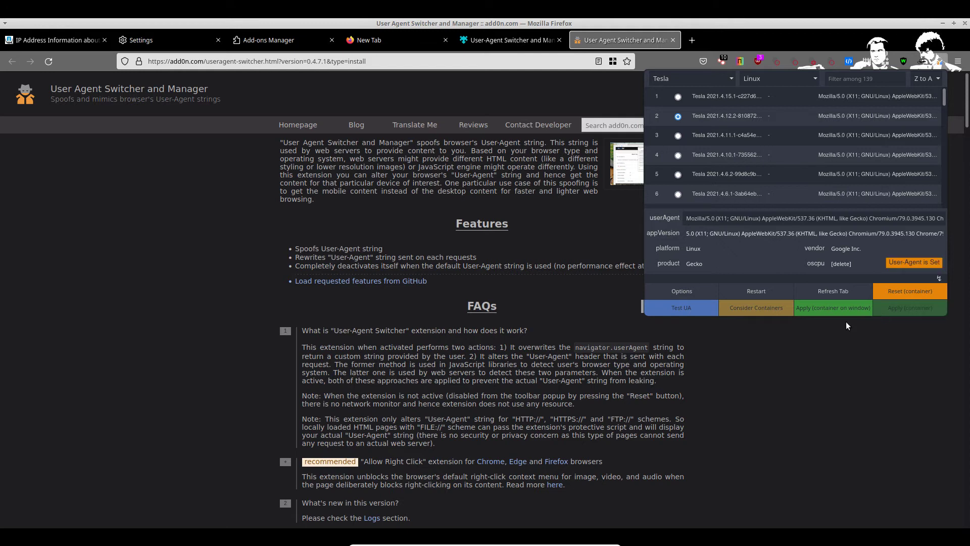
click(822, 310)
click(891, 313)
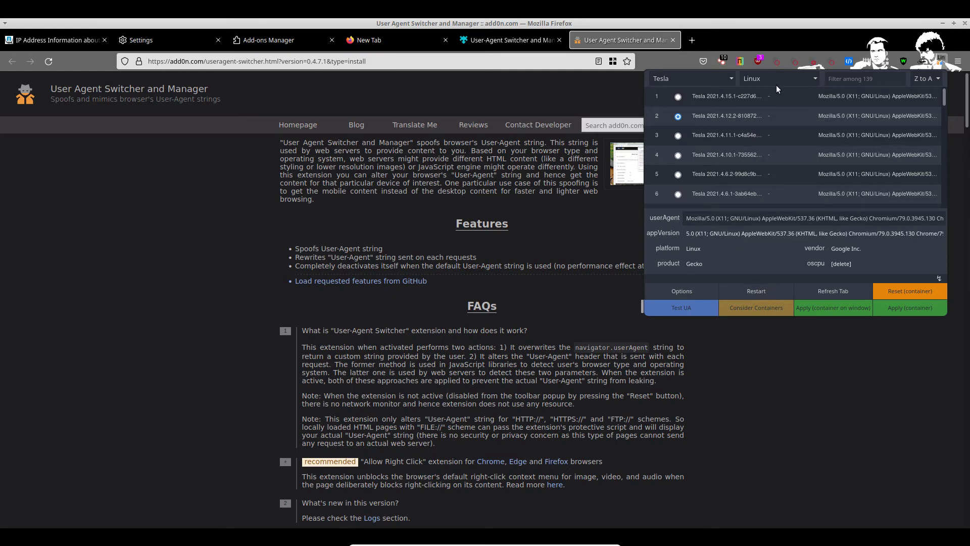
click(691, 41)
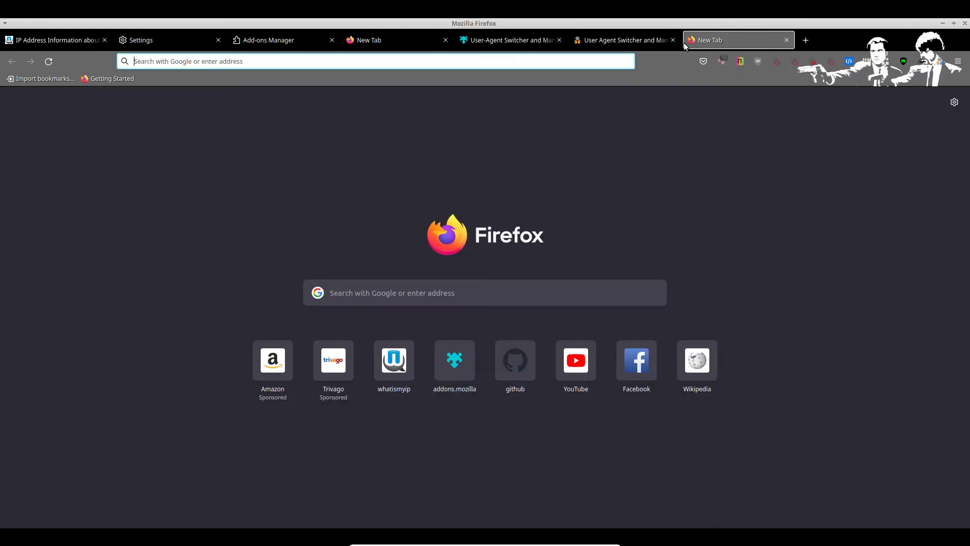
click(427, 286)
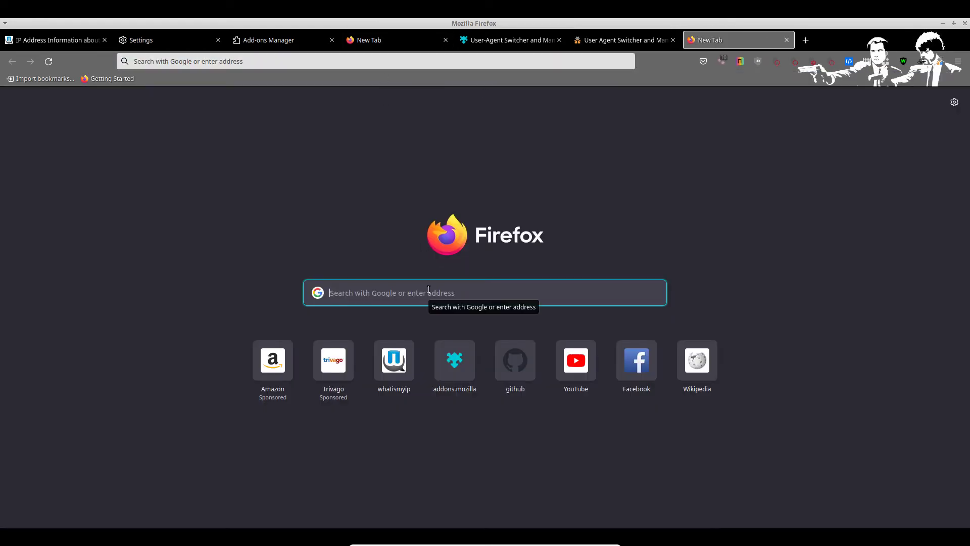
text(iam)
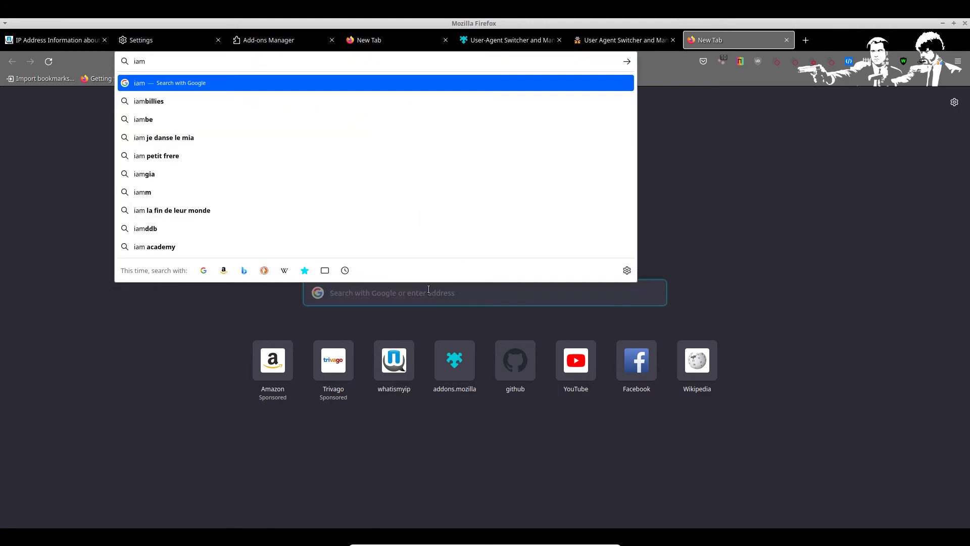
text(unique)
key(Return)
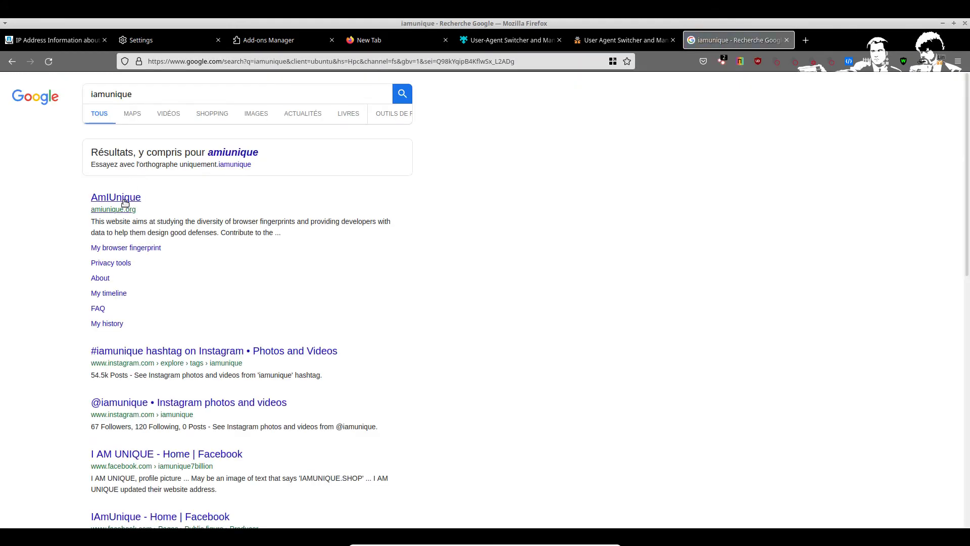
click(132, 198)
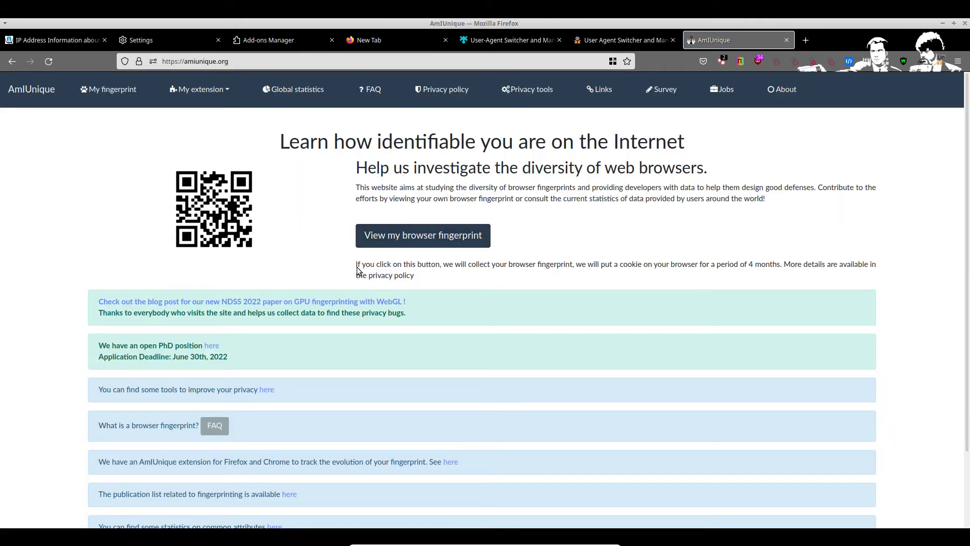
click(443, 238)
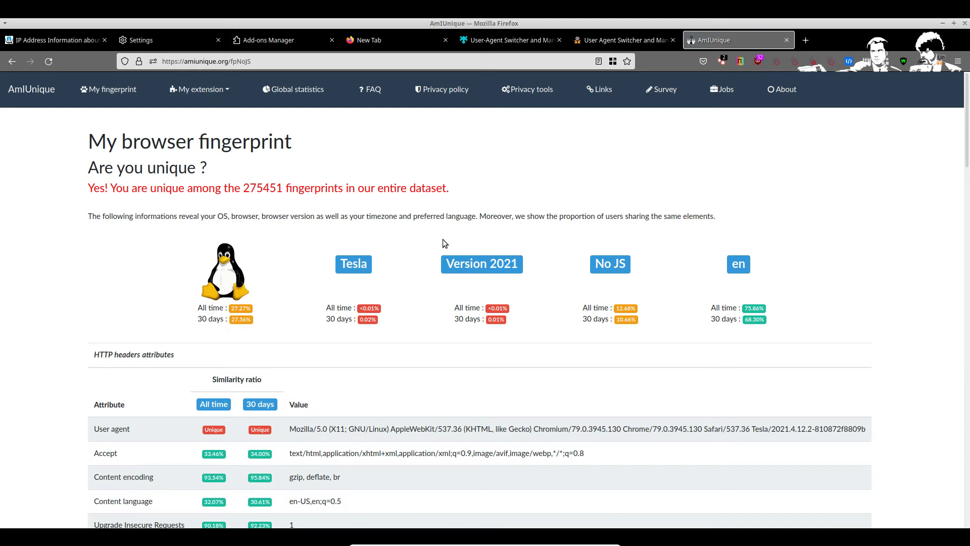
scroll(443, 240, down, 3)
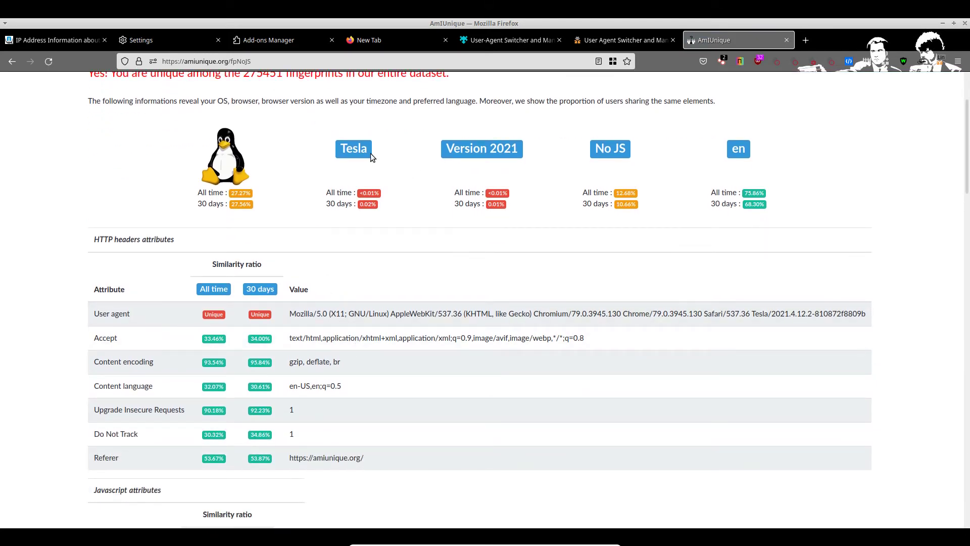
drag(370, 153, 174, 312)
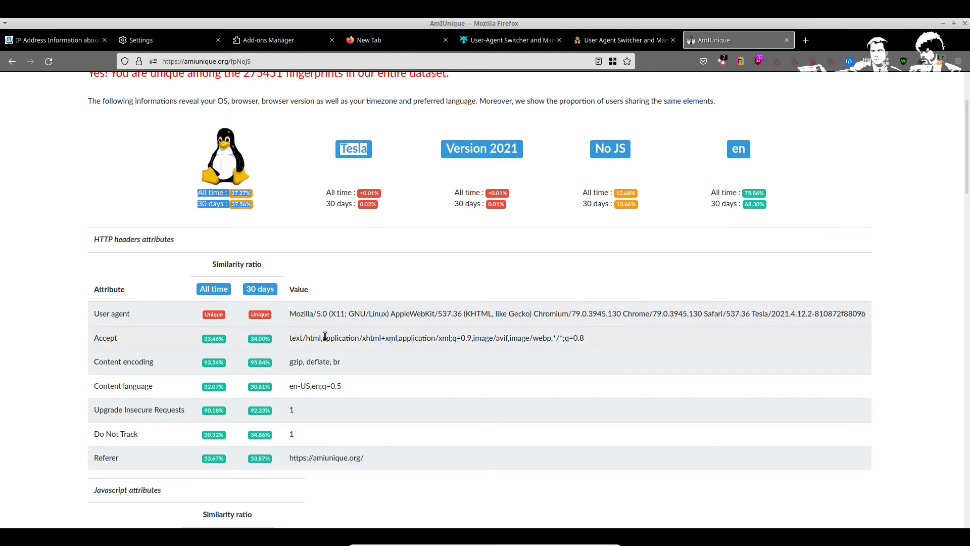
scroll(353, 338, down, 5)
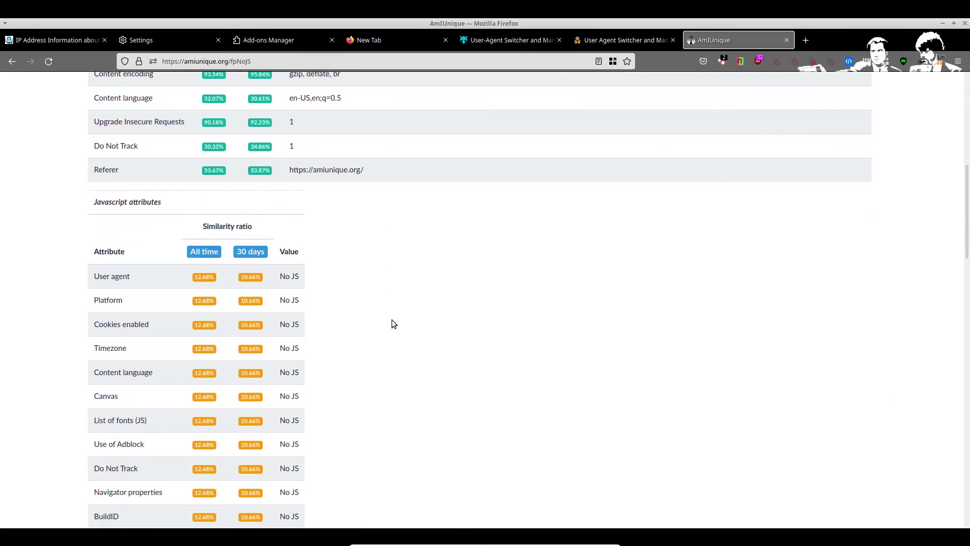
scroll(392, 320, down, 20)
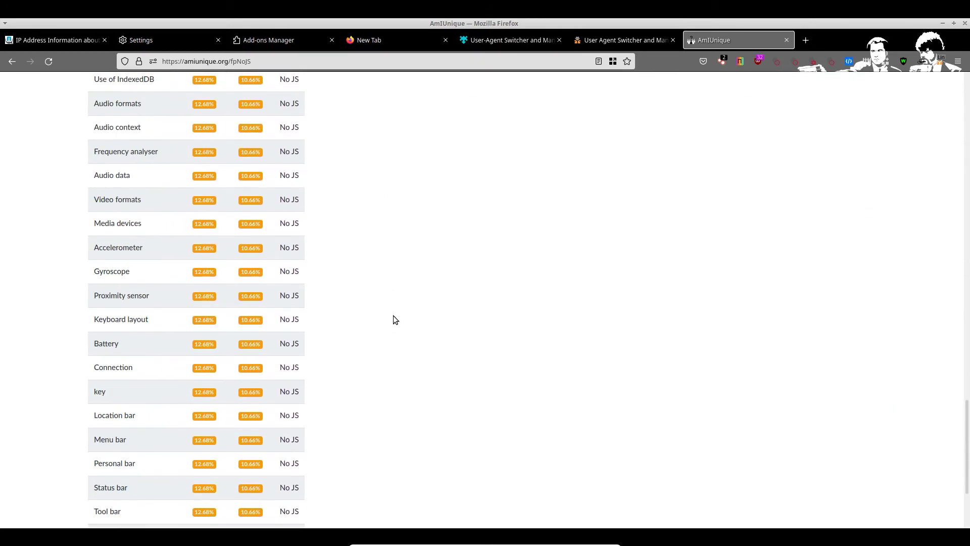
scroll(399, 317, up, 20)
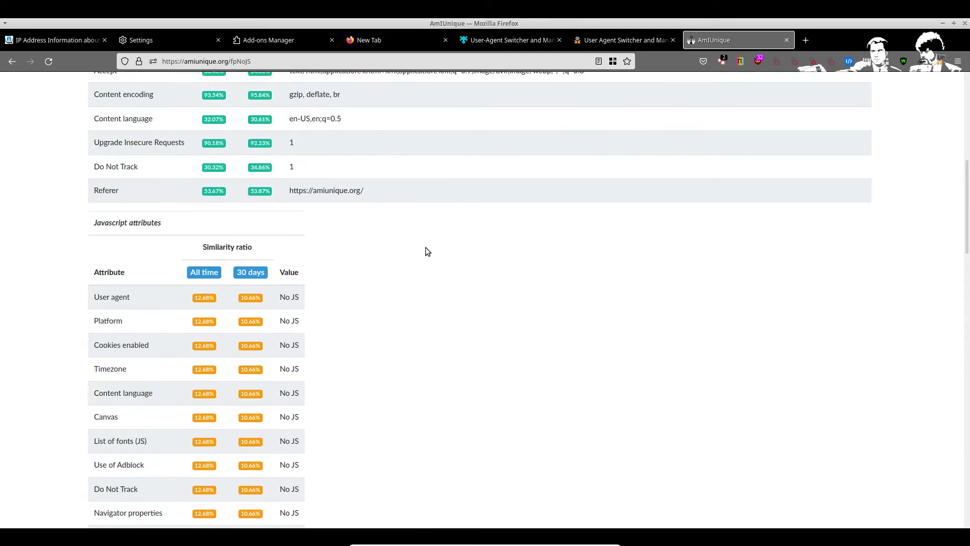
scroll(283, 227, up, 2)
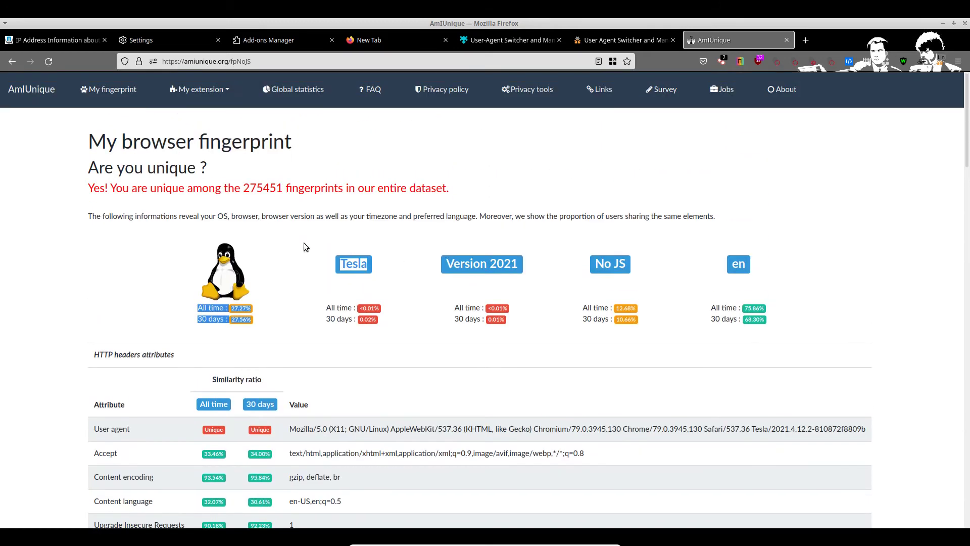
drag(68, 188, 534, 195)
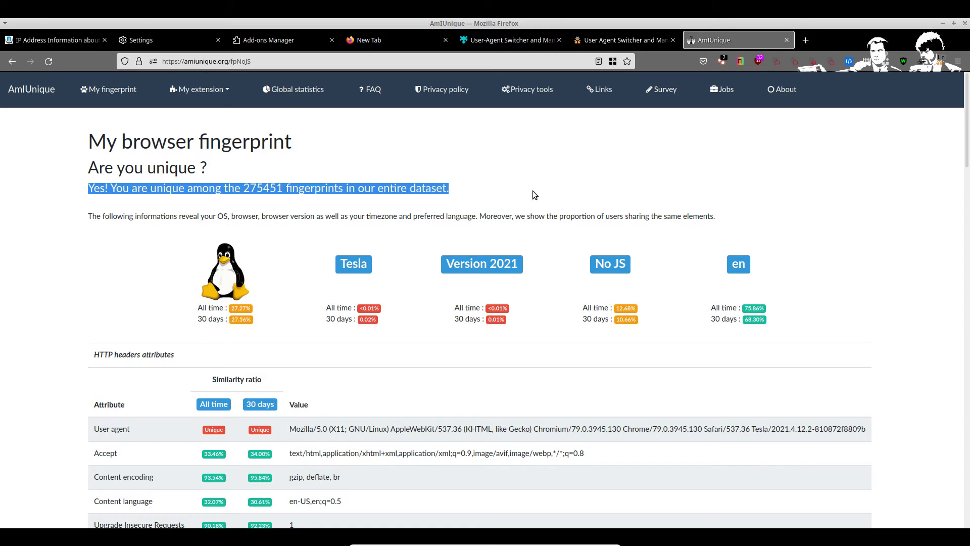
click(549, 179)
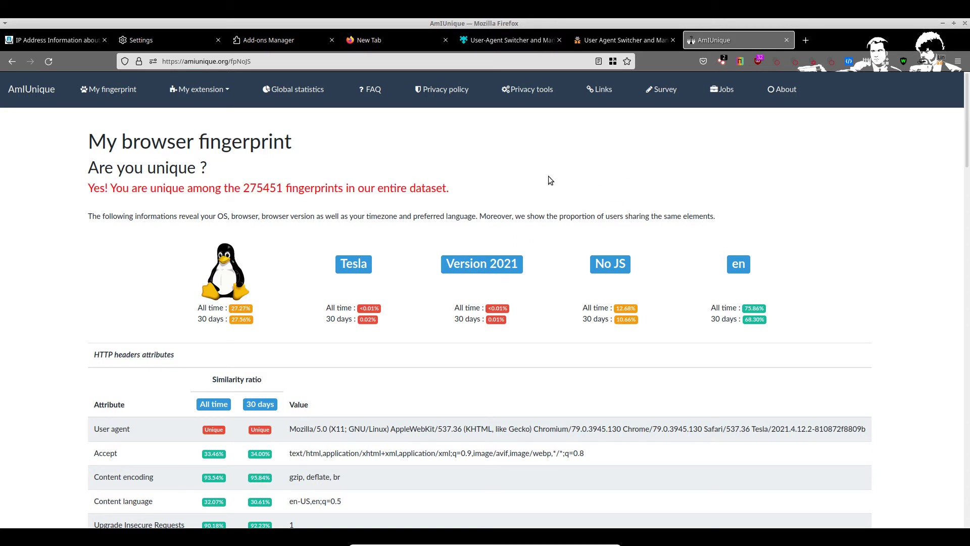
click(348, 64)
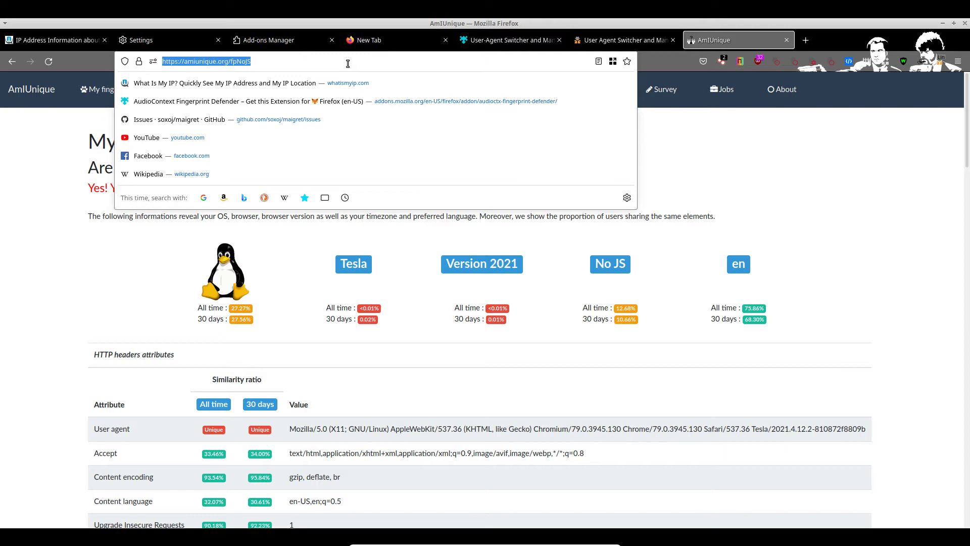
text(ieff)
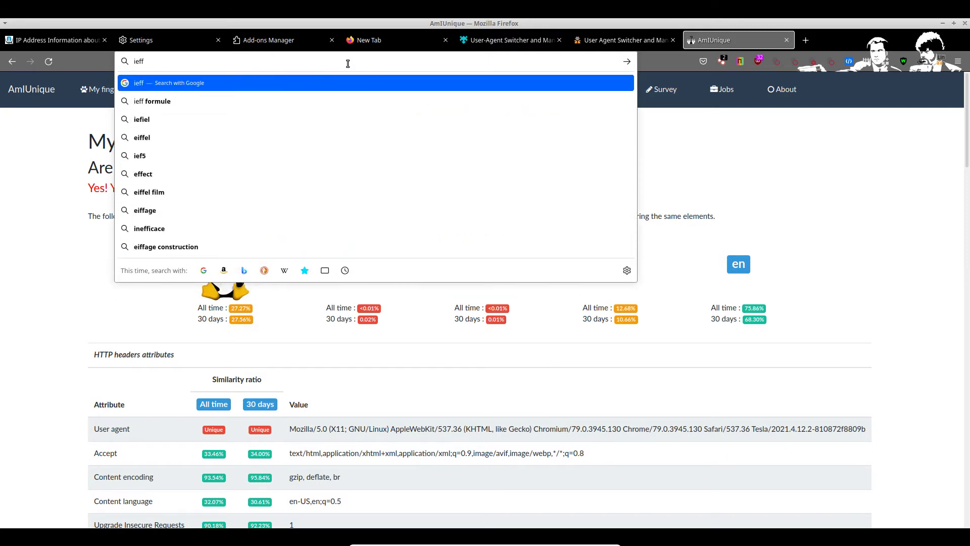
key(BackSpace)
key(BackSpace)
key(BackSpace)
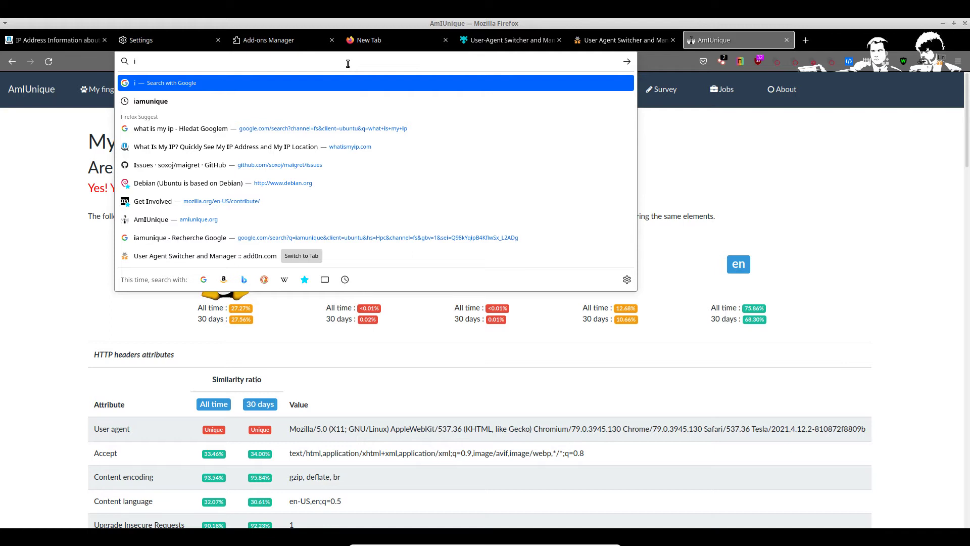
key(BackSpace)
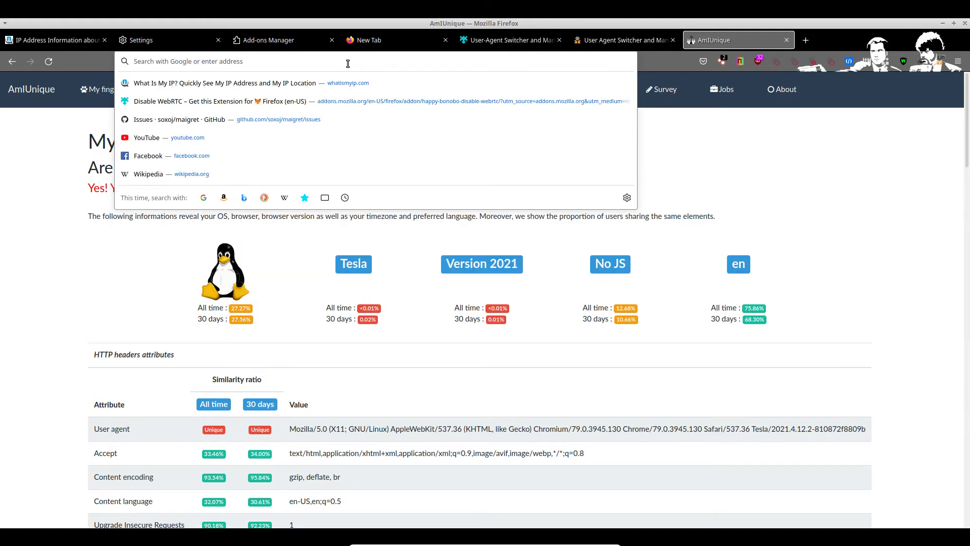
click(97, 274)
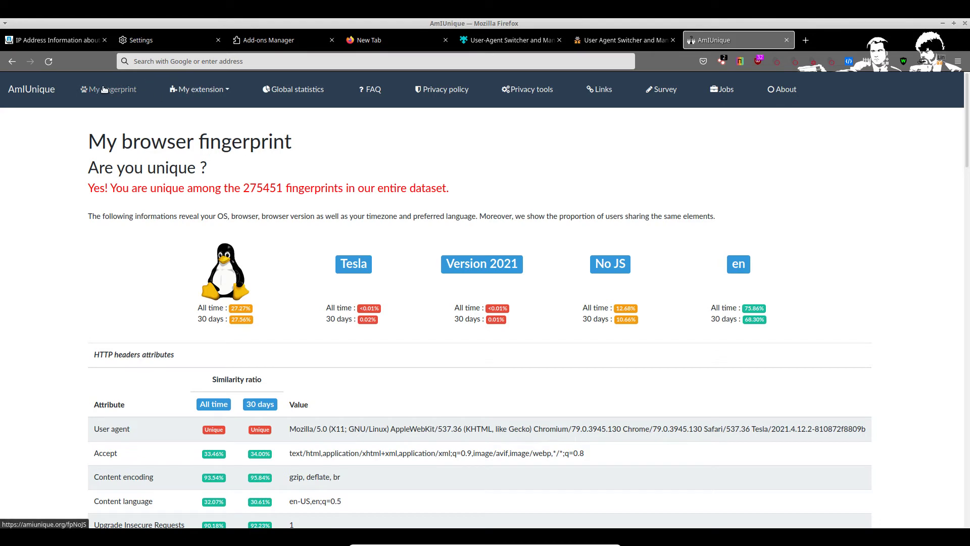
Step: Browse AmIUnique's list of privacy tools
click(47, 89)
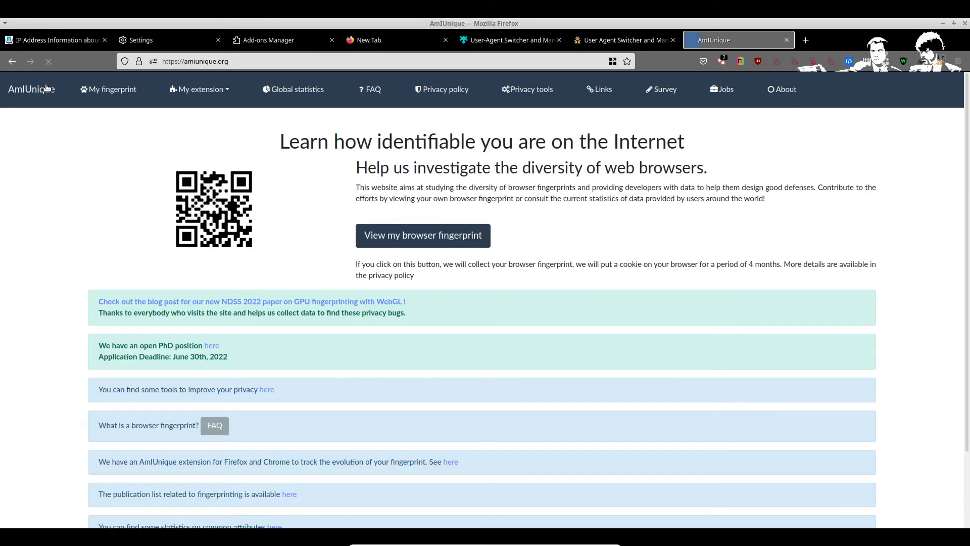
click(526, 90)
scroll(312, 253, down, 2)
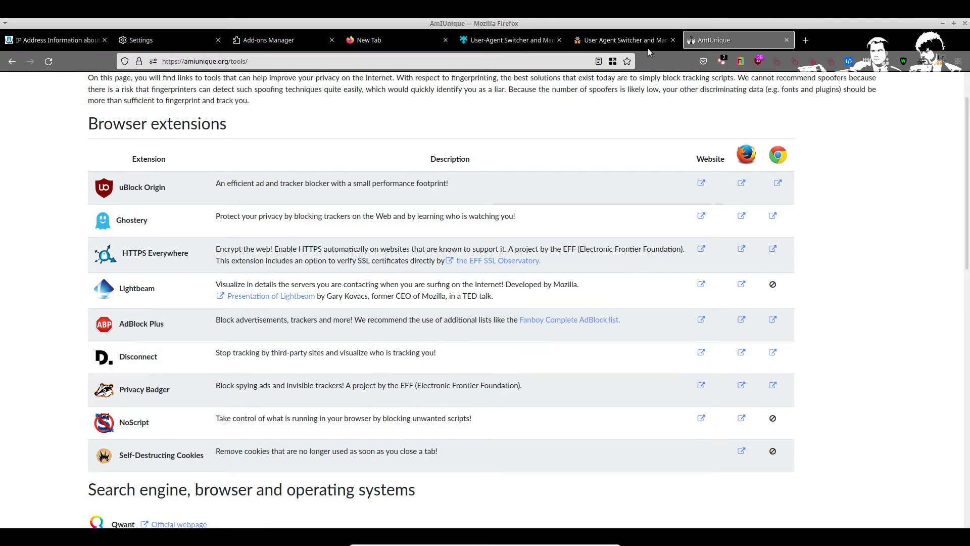
Step: Search the add-ons site for 'disconnect' and install the Disconnect extension
click(578, 44)
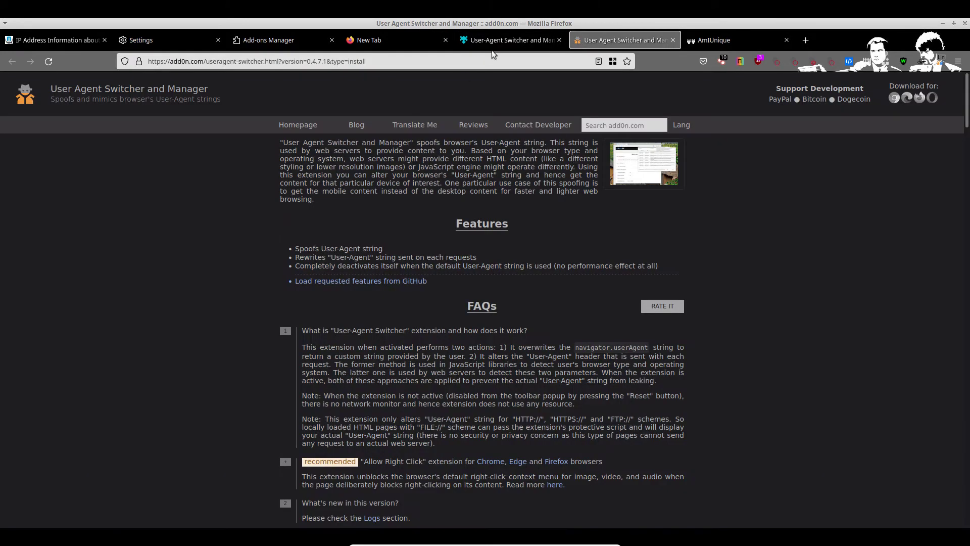
click(492, 48)
click(726, 111)
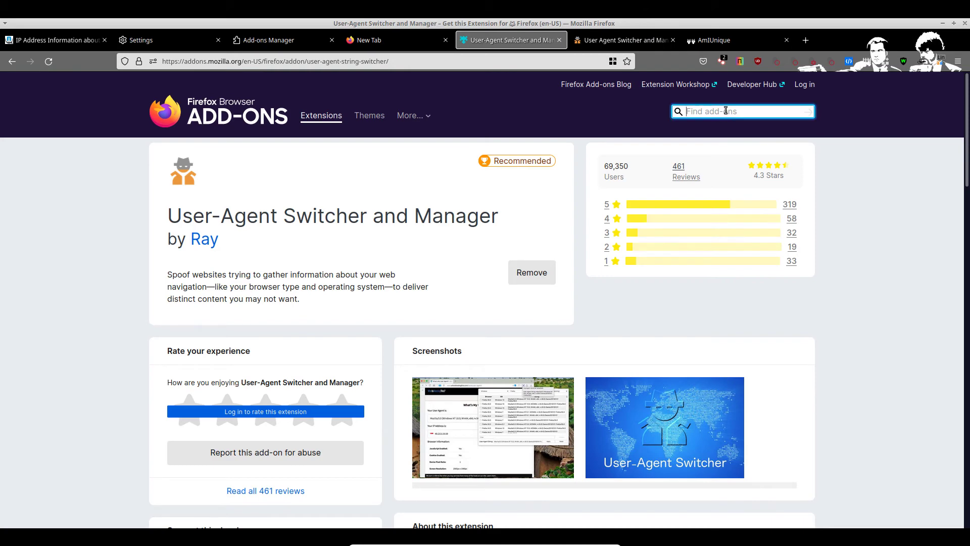
text(disconne)
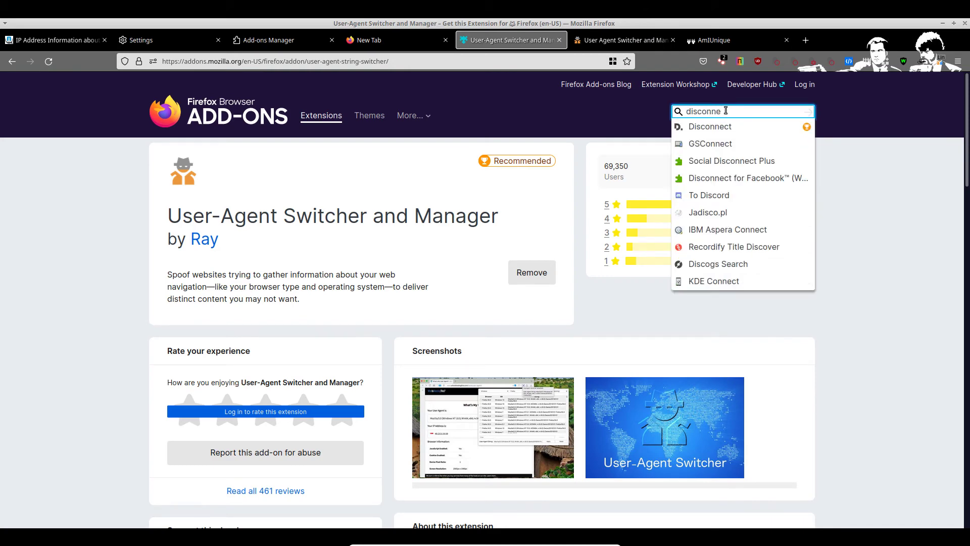
click(751, 128)
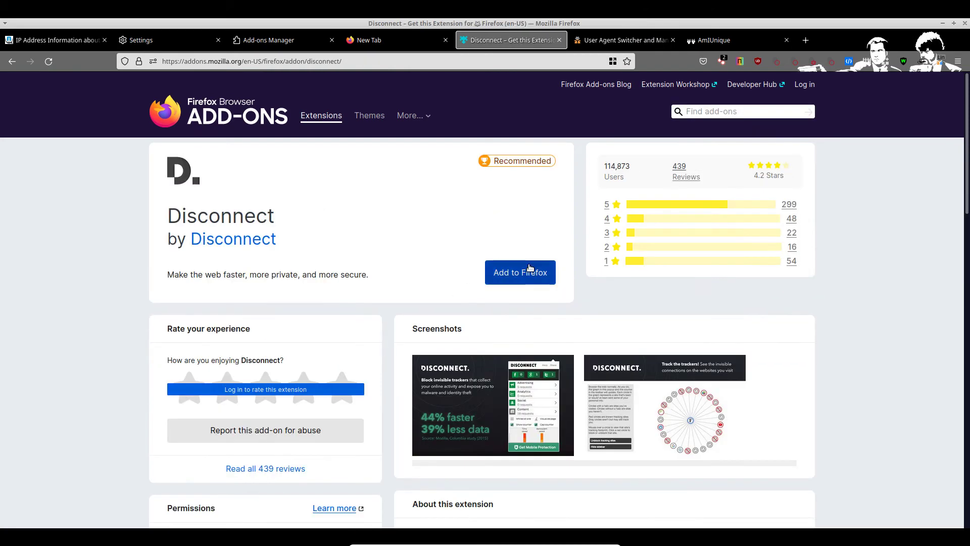
click(529, 268)
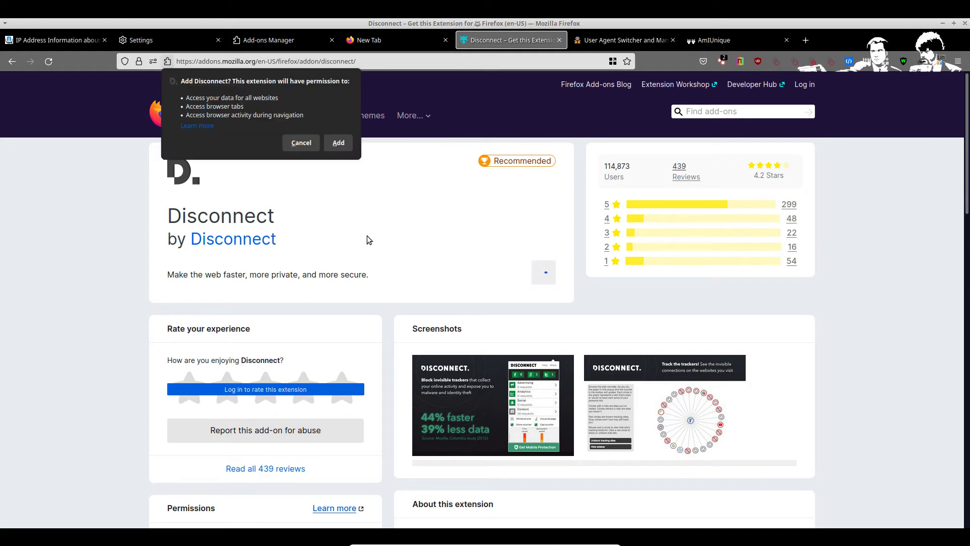
click(337, 143)
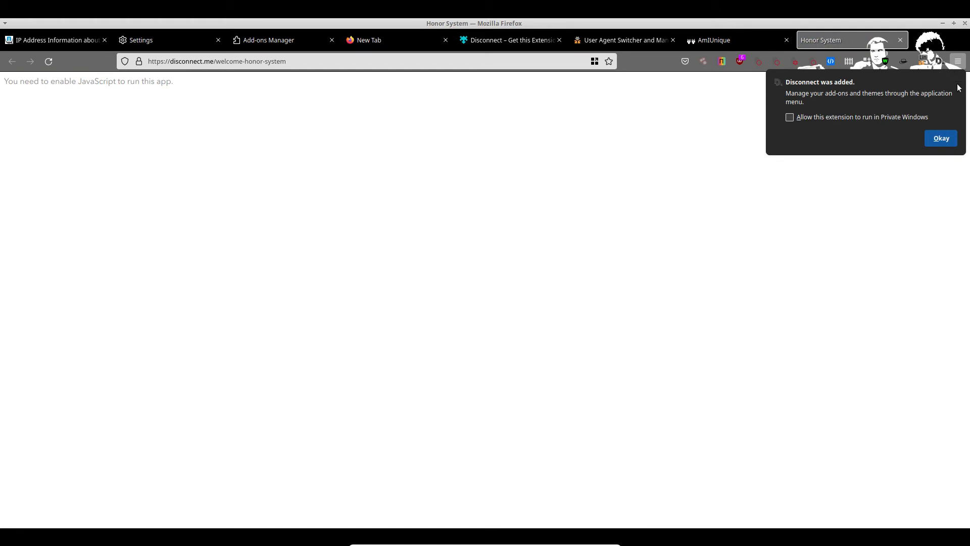
click(941, 140)
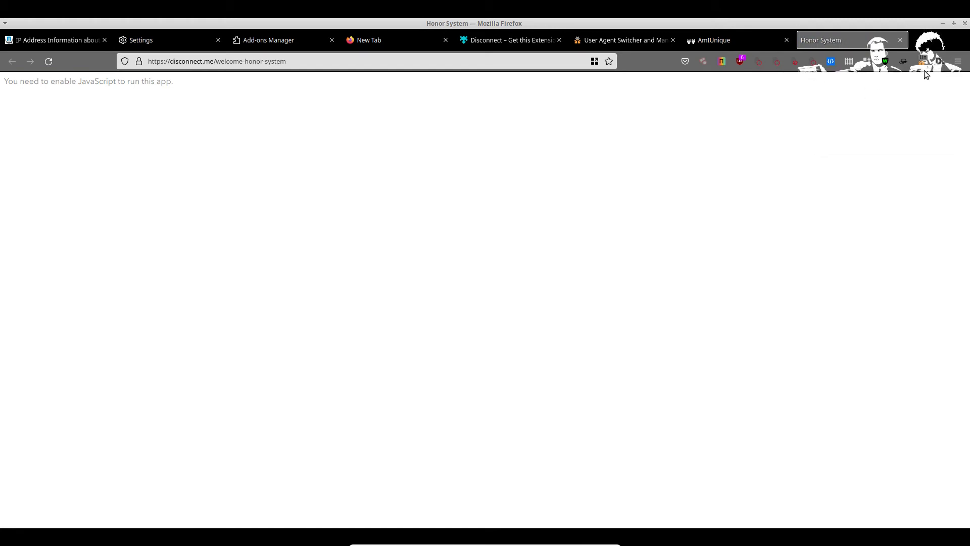
Step: Check Disconnect's tracking summary, then return to its welcome page tab
click(938, 61)
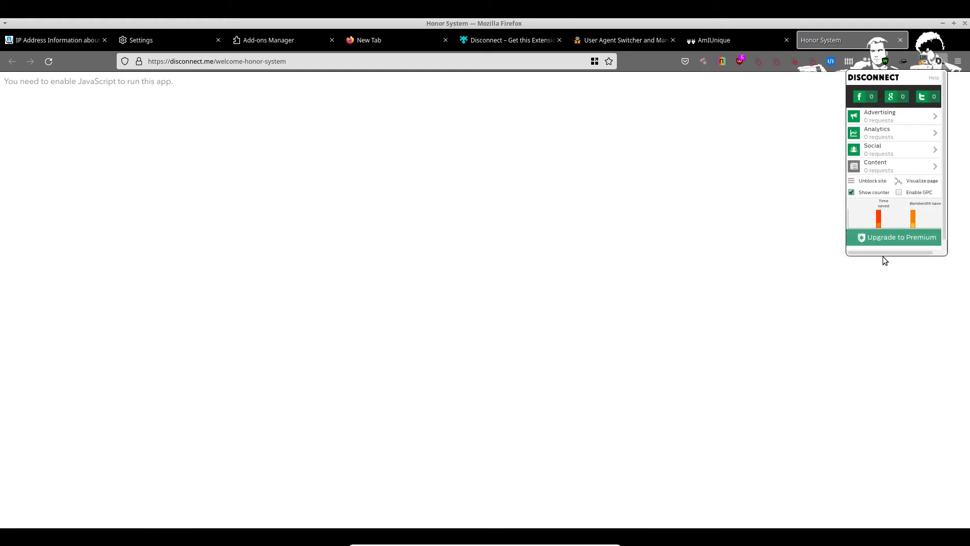
drag(873, 251, 903, 65)
click(656, 154)
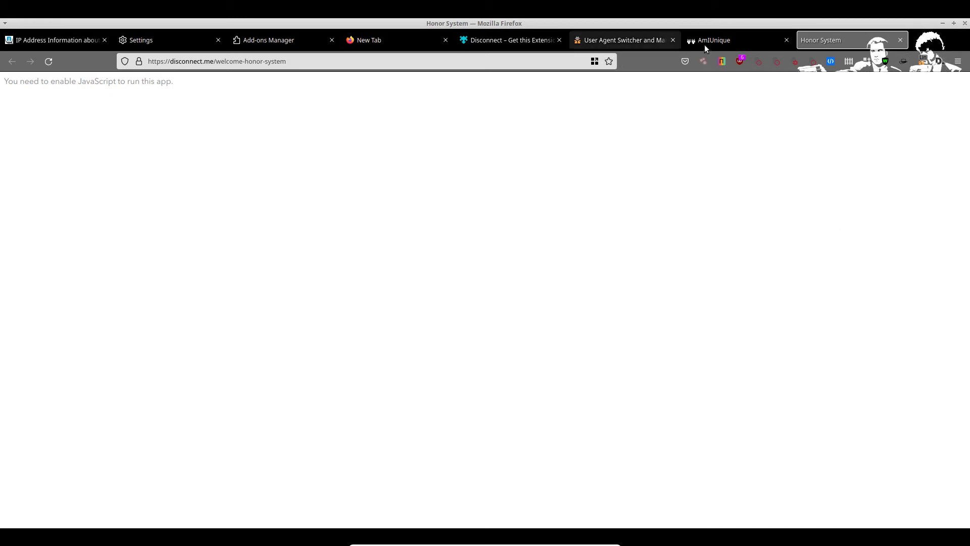
click(275, 40)
click(838, 41)
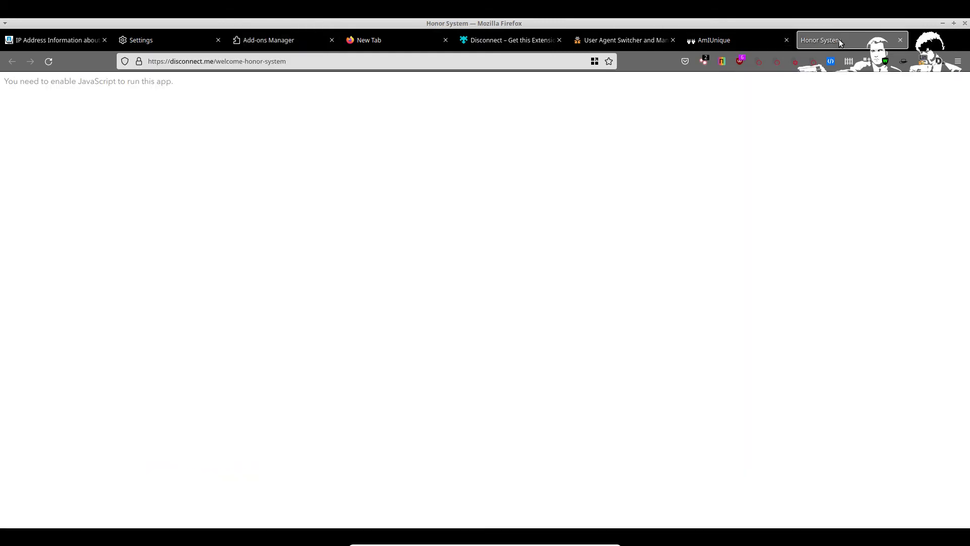
click(221, 61)
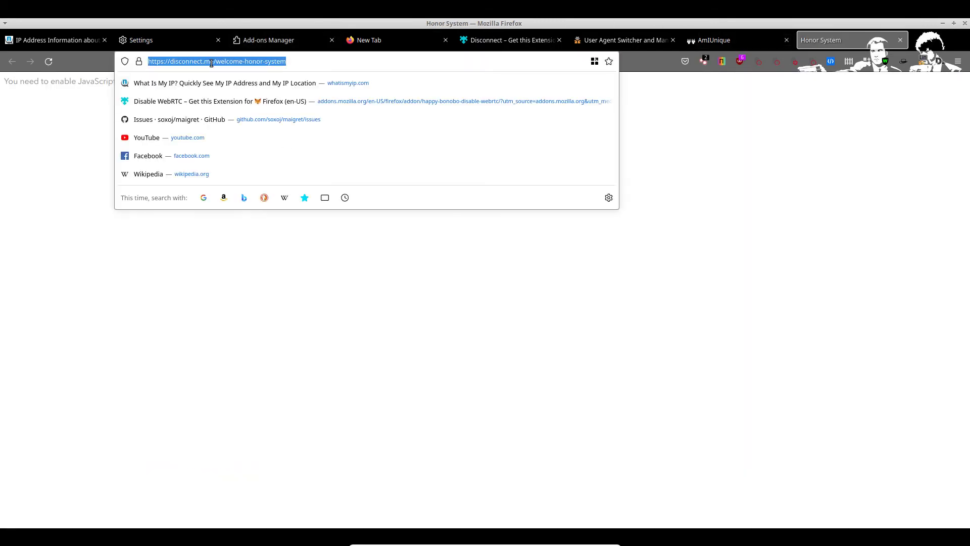
Step: Load YouTube and review Disconnect's tracker report, including the graph and Advertising details
click(171, 140)
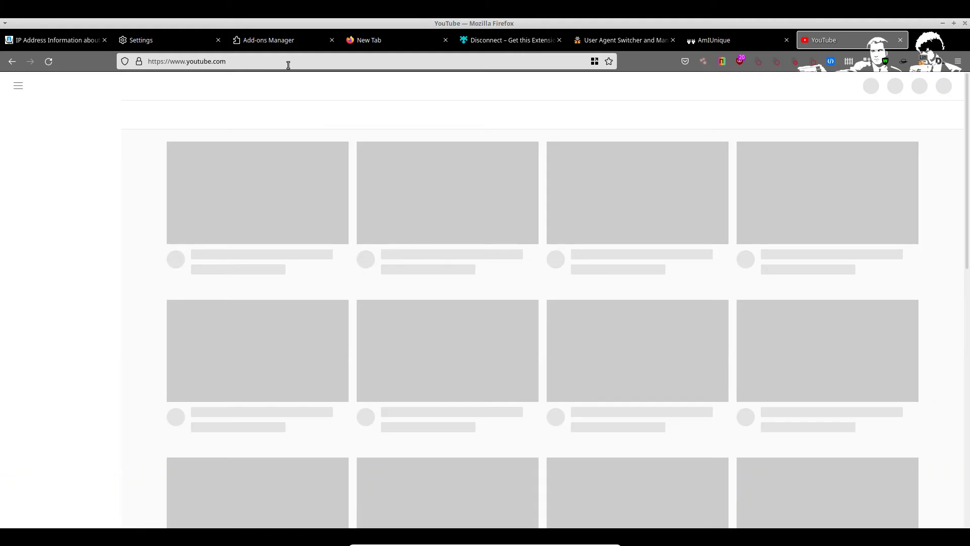
click(937, 62)
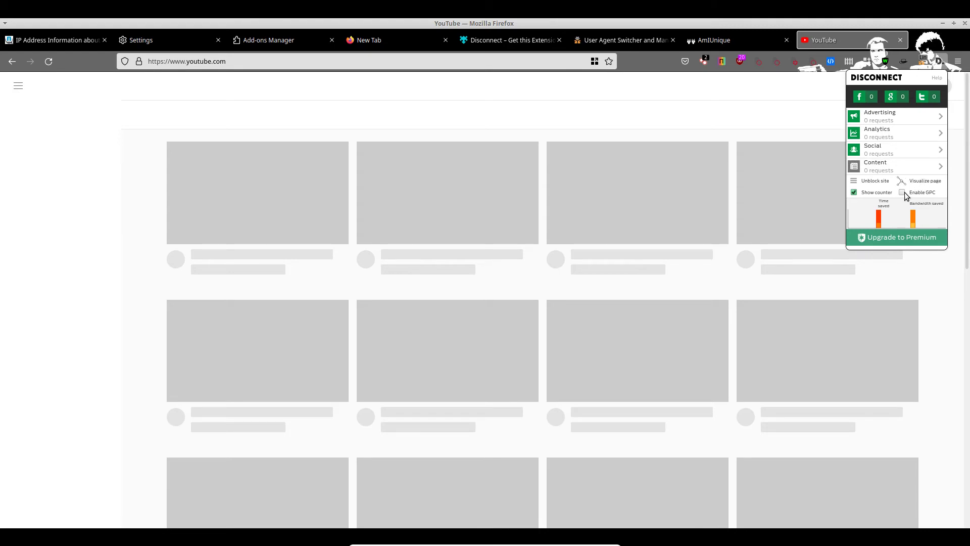
click(910, 182)
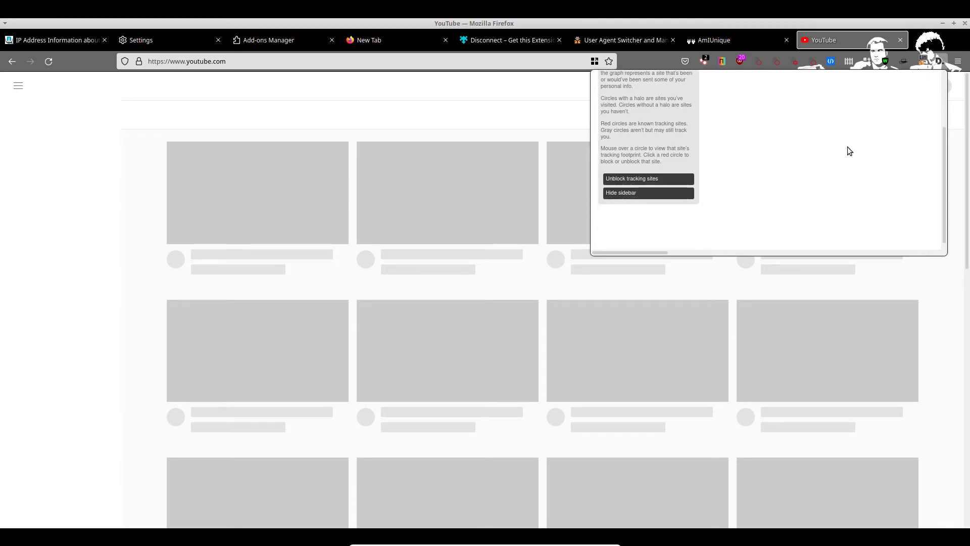
click(898, 83)
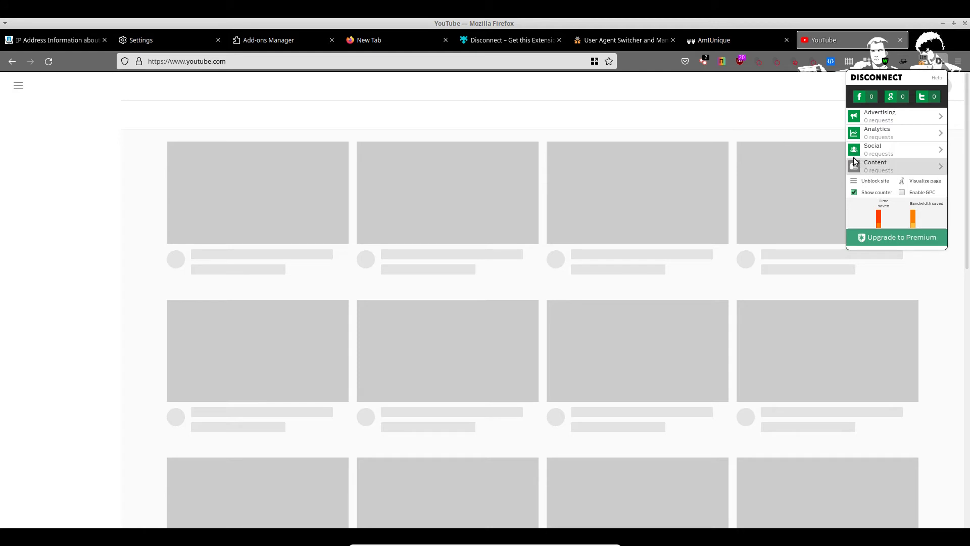
click(864, 117)
click(772, 106)
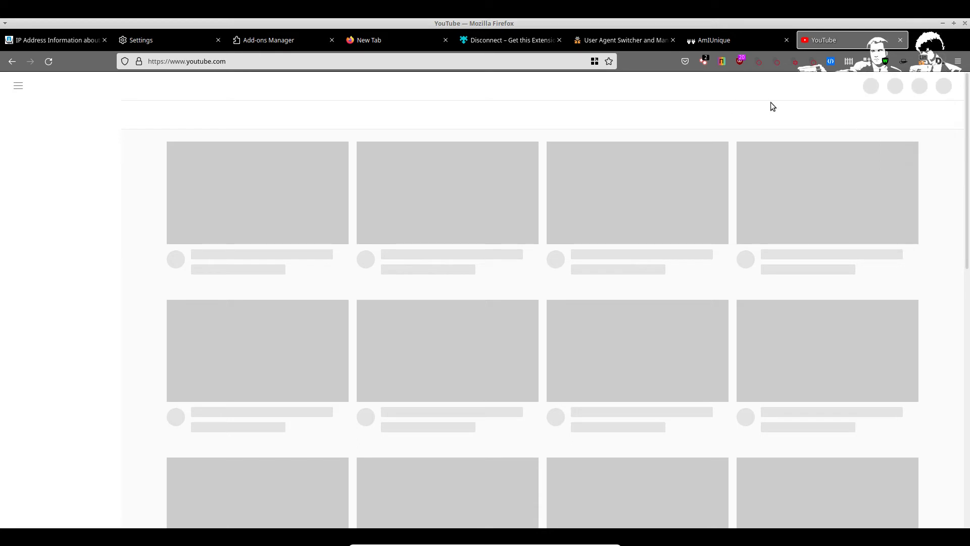
click(940, 61)
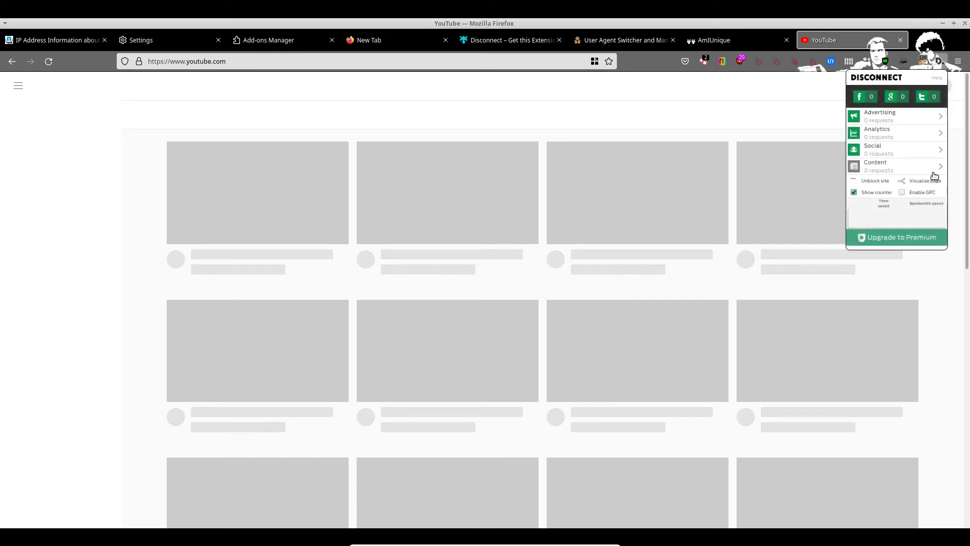
click(775, 77)
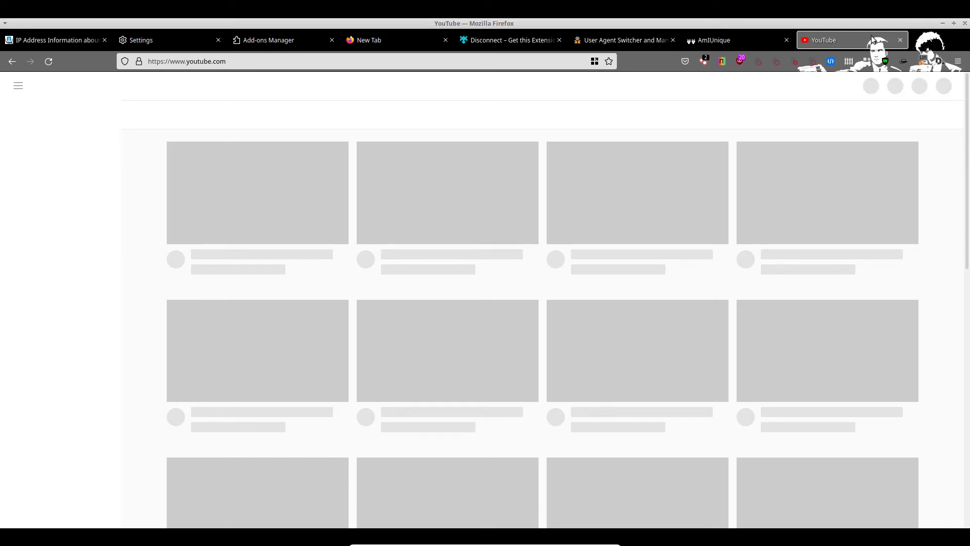
click(437, 59)
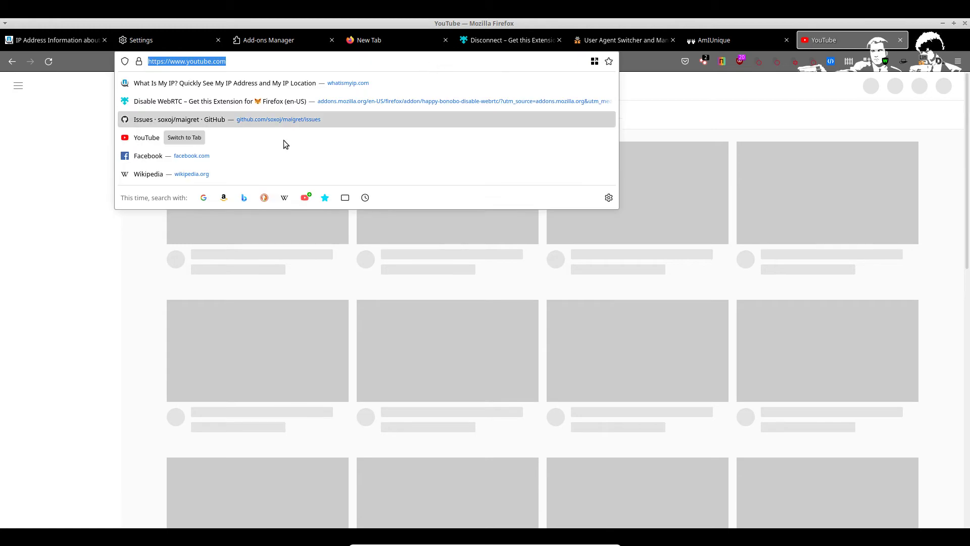
Step: Load Facebook and check Disconnect's blocking and the site's IP details
click(232, 159)
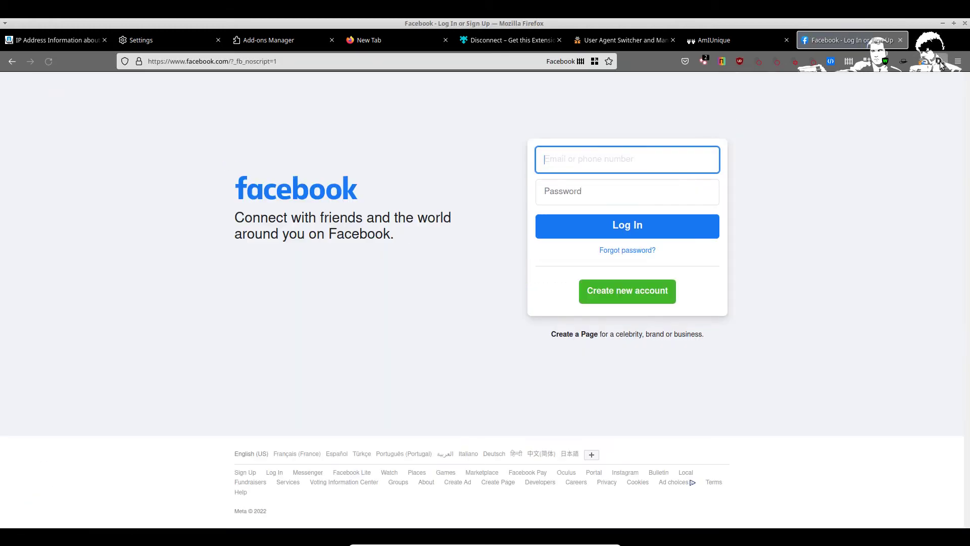
click(939, 60)
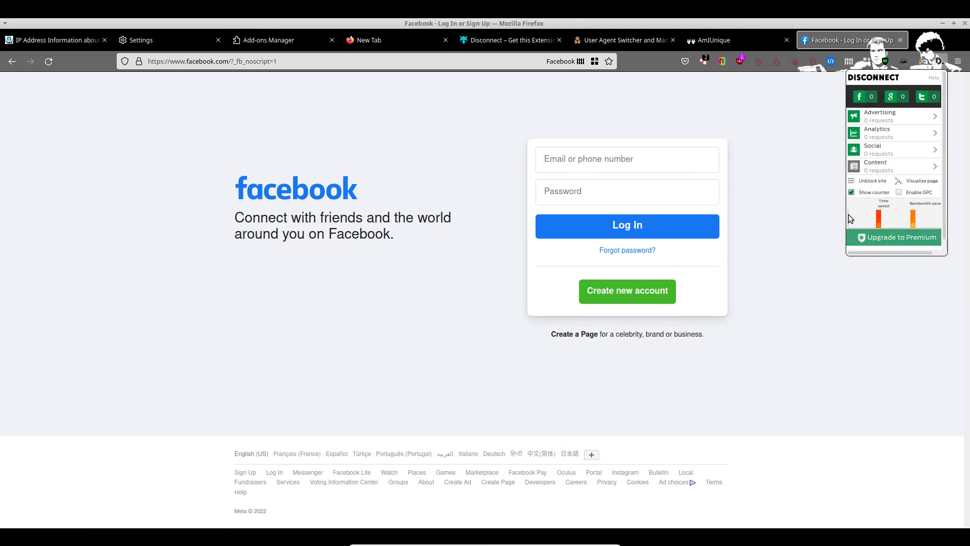
click(833, 181)
click(704, 61)
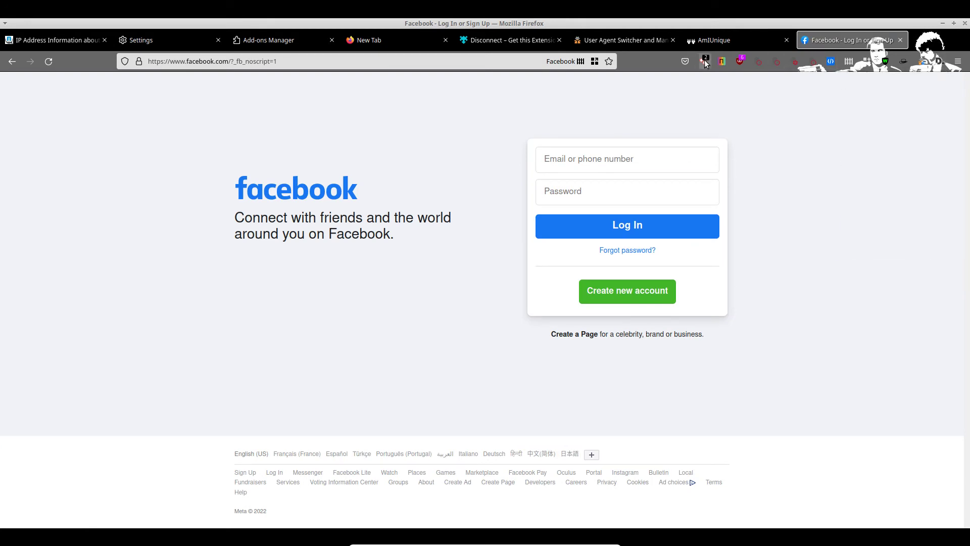
Step: Turn off uBlock Origin for facebook.com, reload, accept all cookies, and show Disconnect's tracker graph
click(768, 96)
click(740, 61)
click(698, 111)
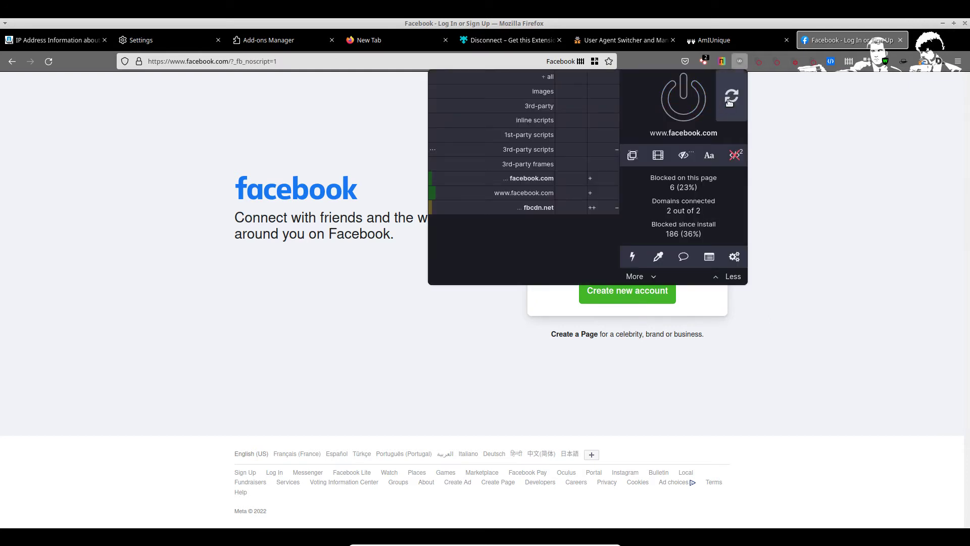
click(731, 97)
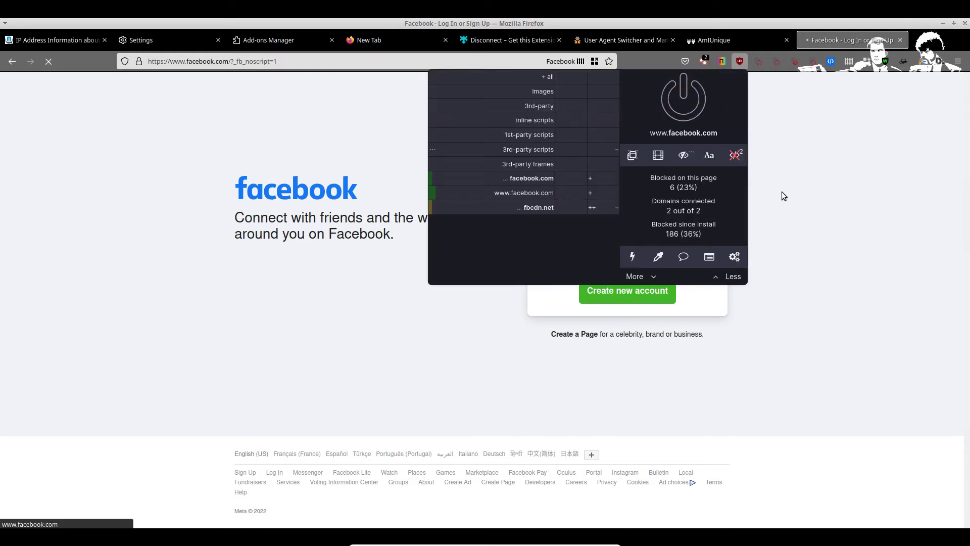
click(809, 230)
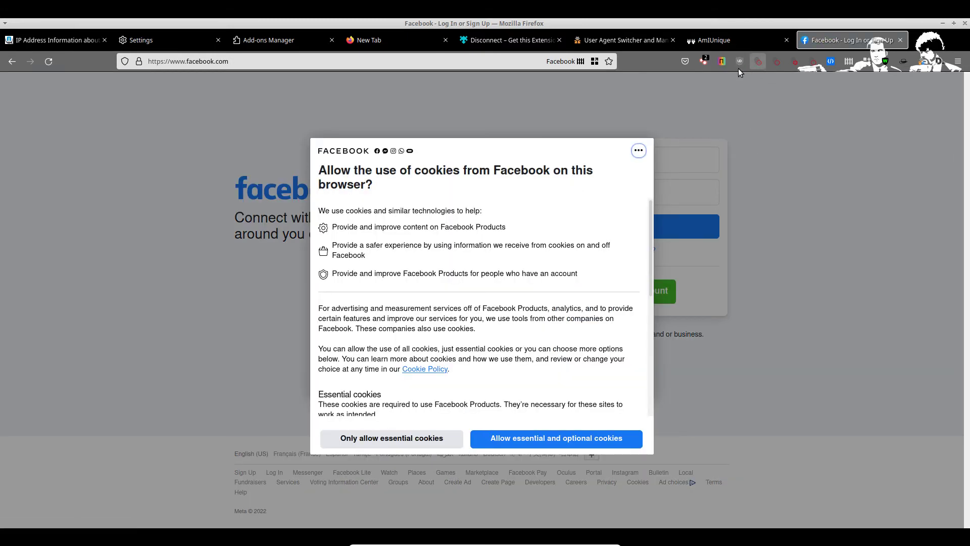
click(551, 439)
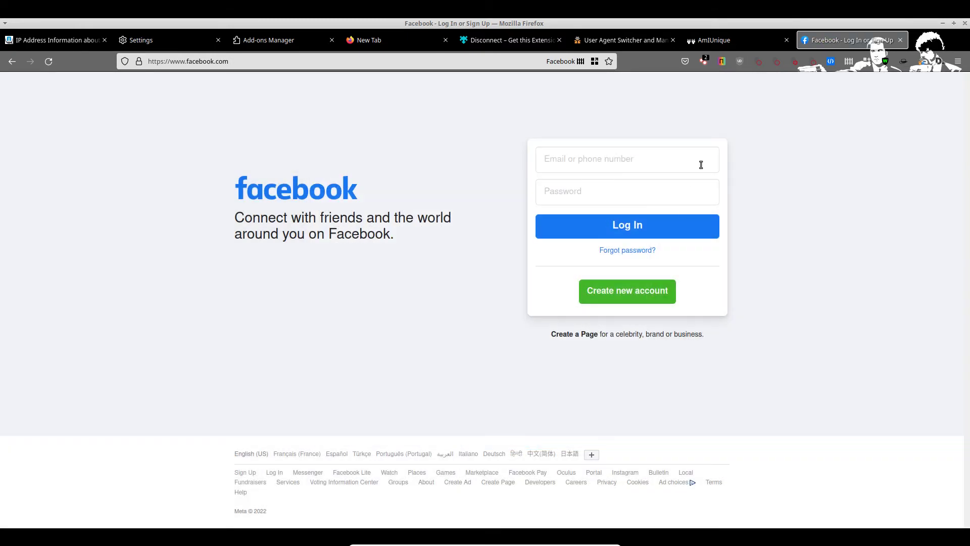
click(939, 61)
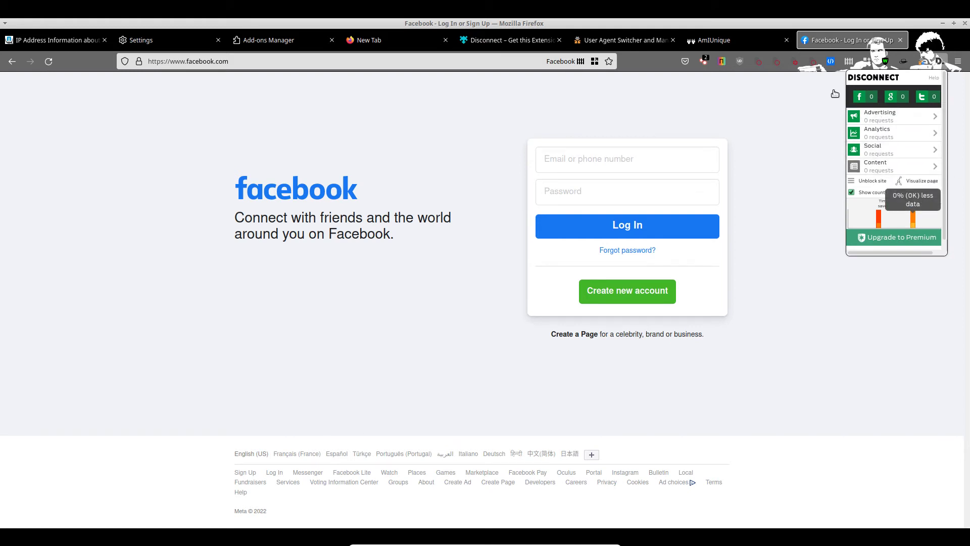
click(931, 184)
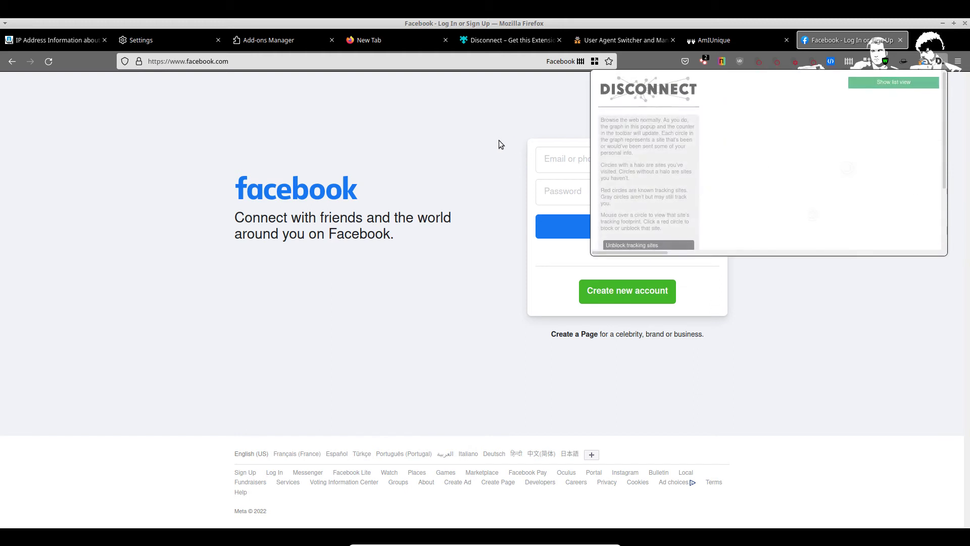
Step: Inspect the facebook.com and fbcdn.net nodes in Disconnect's graph, then close it
scroll(818, 162, down, 2)
scroll(825, 155, up, 2)
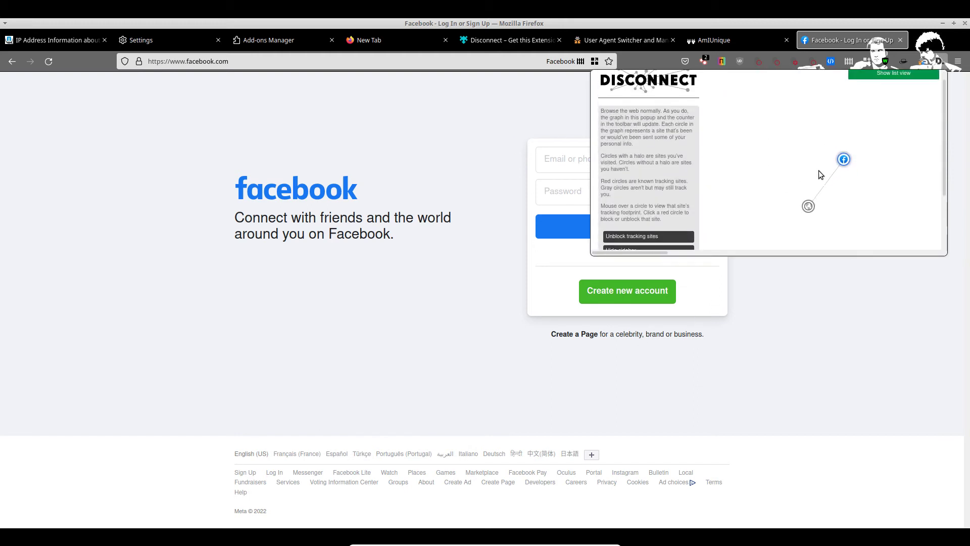
mouse_move(808, 209)
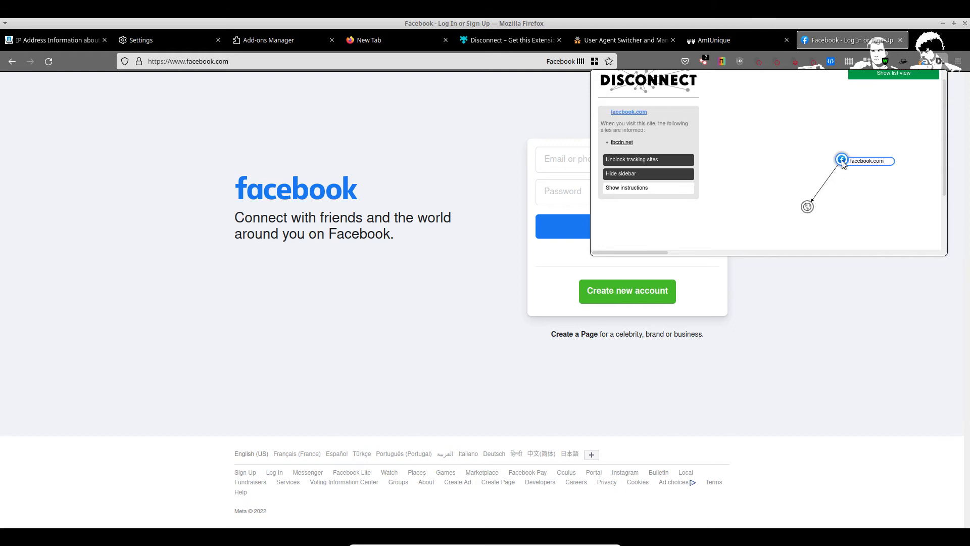
scroll(804, 218, up, 1)
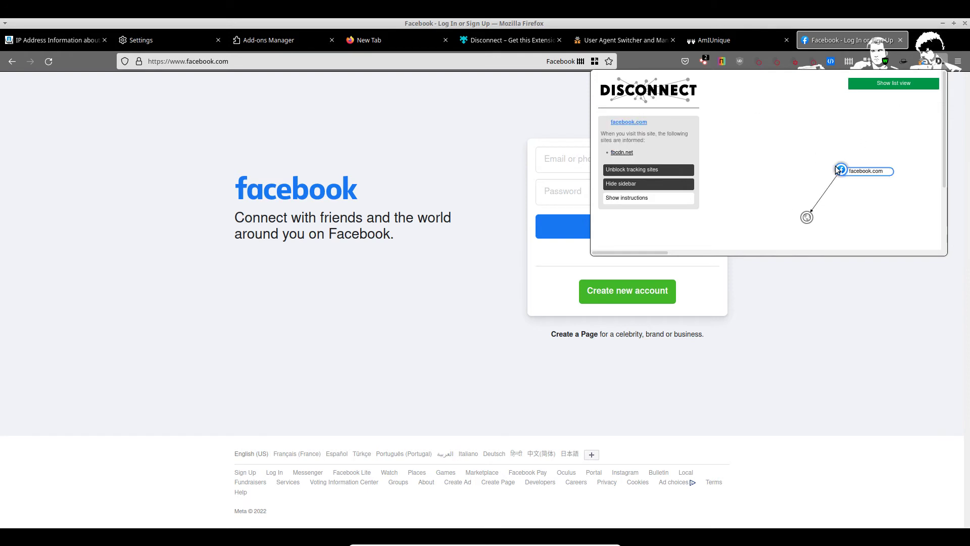
drag(841, 171, 735, 101)
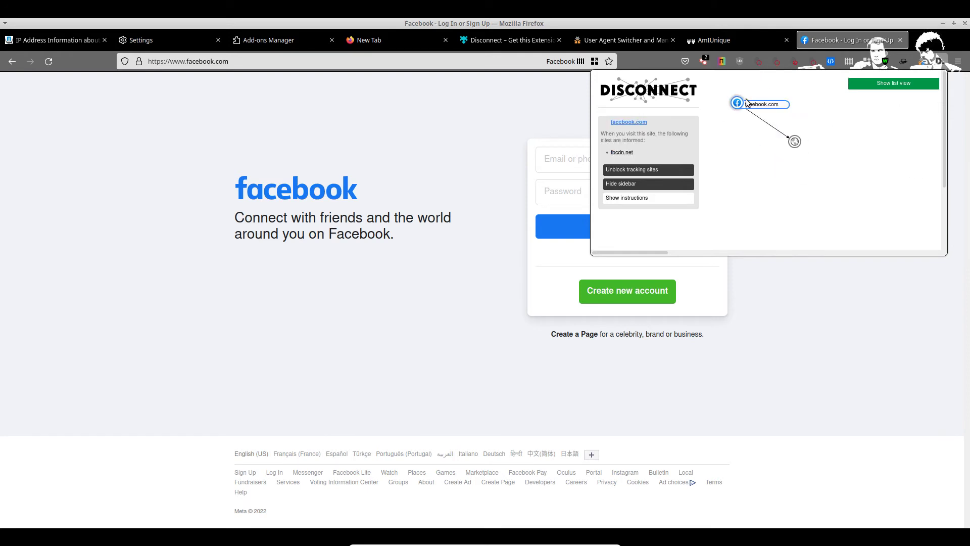
click(797, 148)
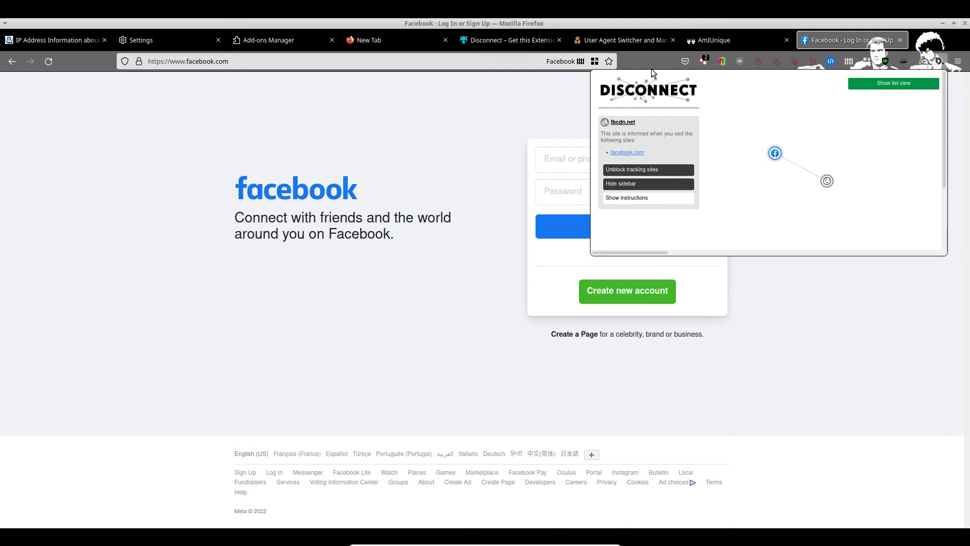
click(664, 55)
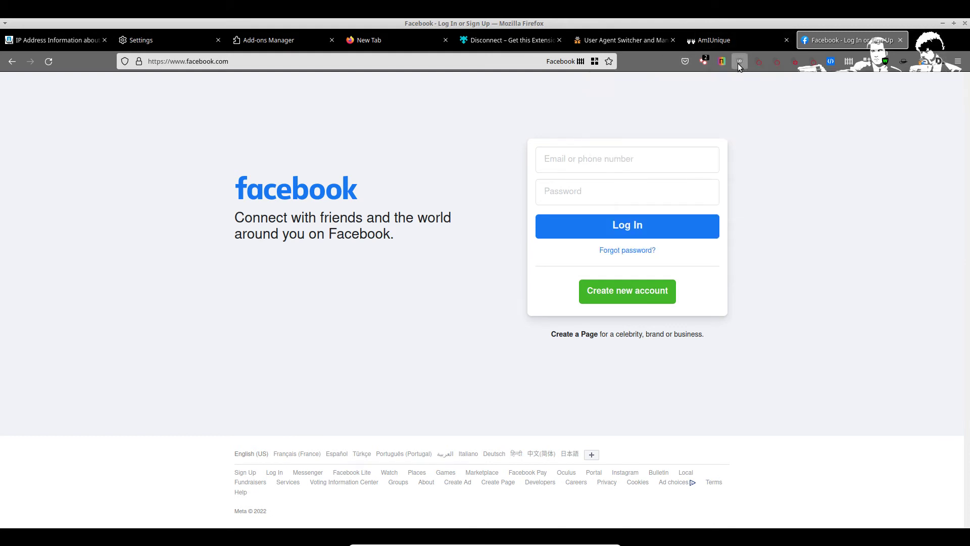
Step: Re-enable uBlock Origin for facebook.com and reload the page
click(738, 64)
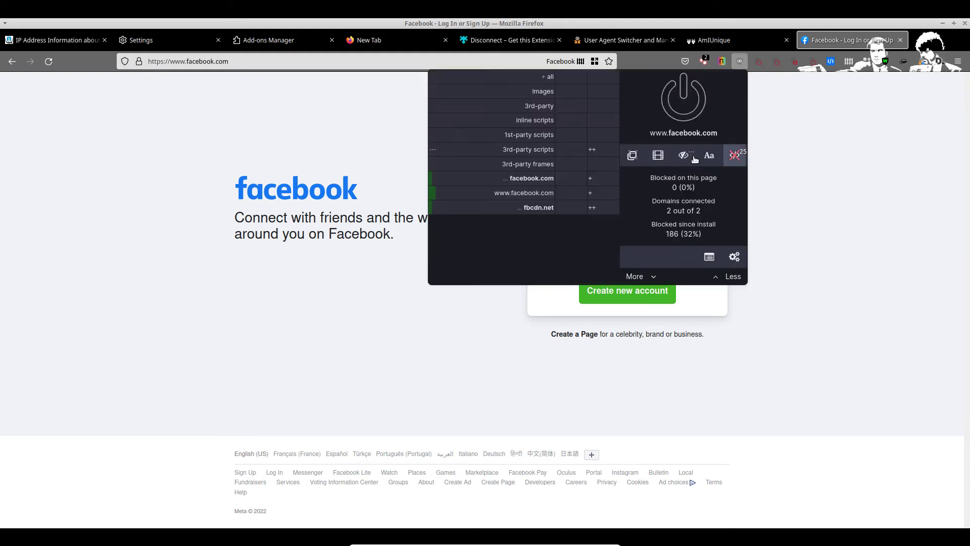
click(678, 108)
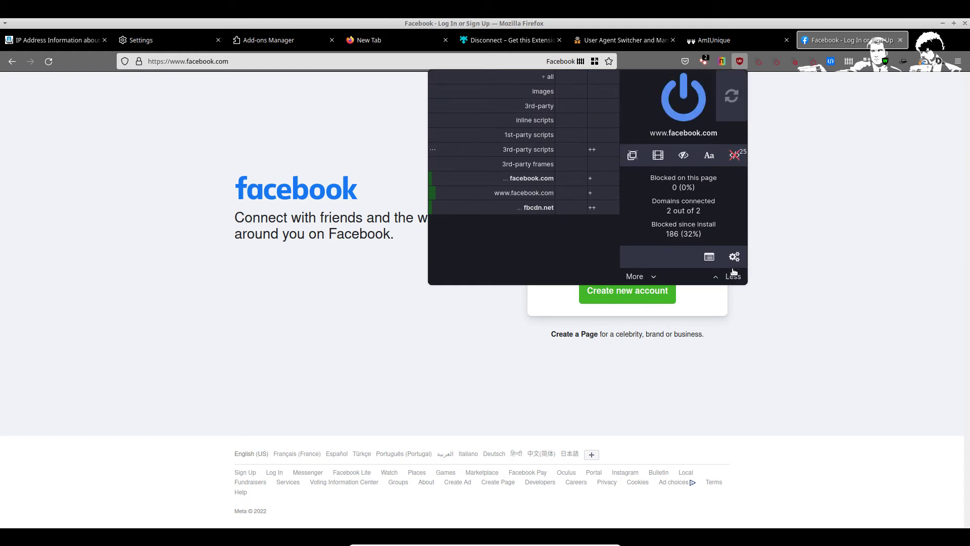
click(732, 107)
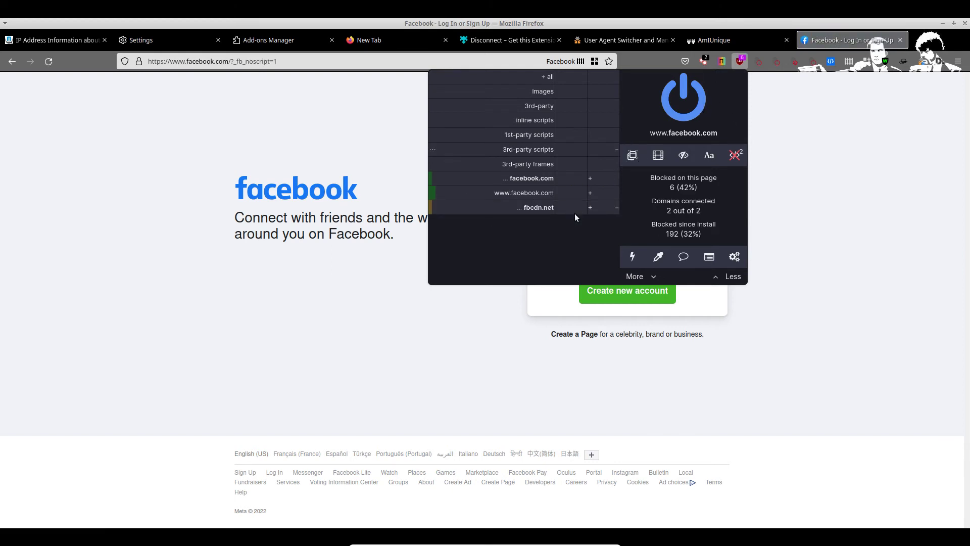
click(617, 212)
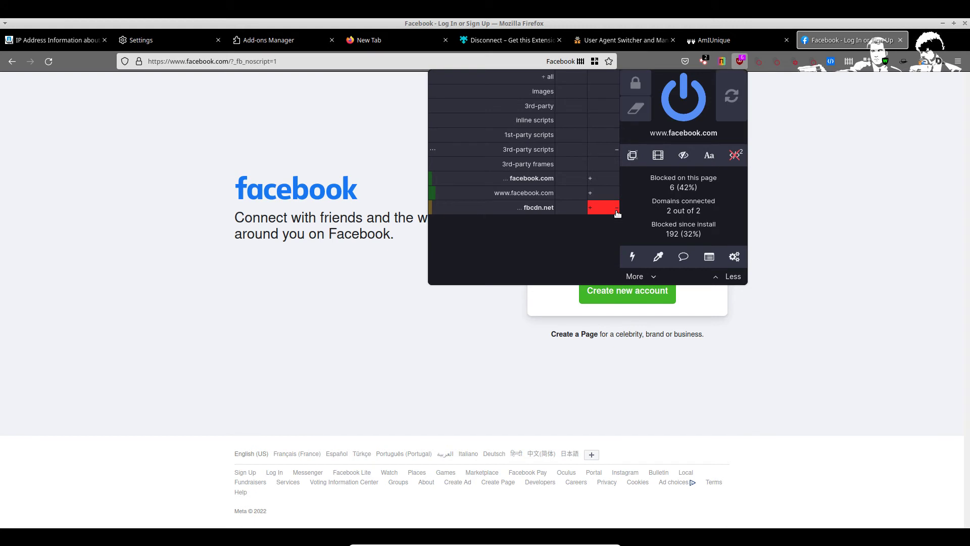
click(612, 194)
click(612, 179)
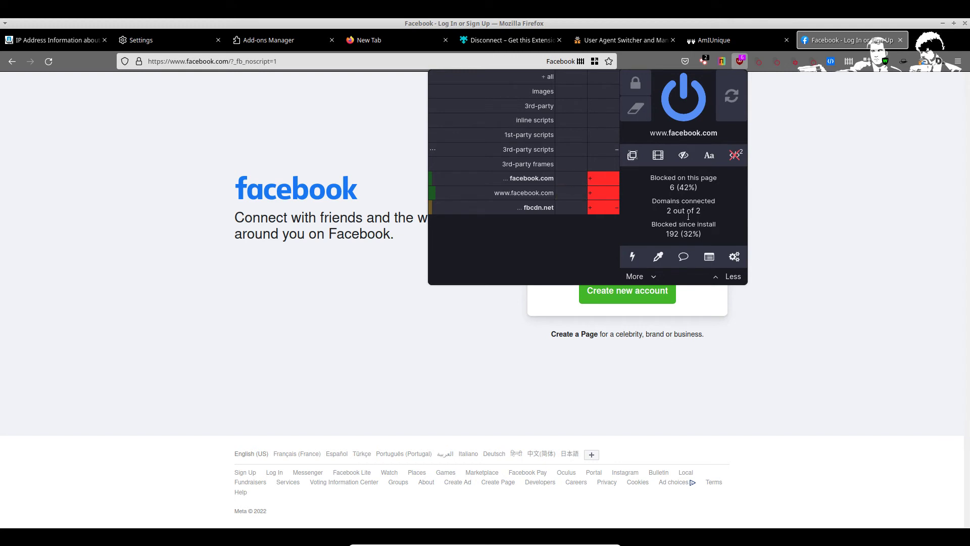
click(609, 181)
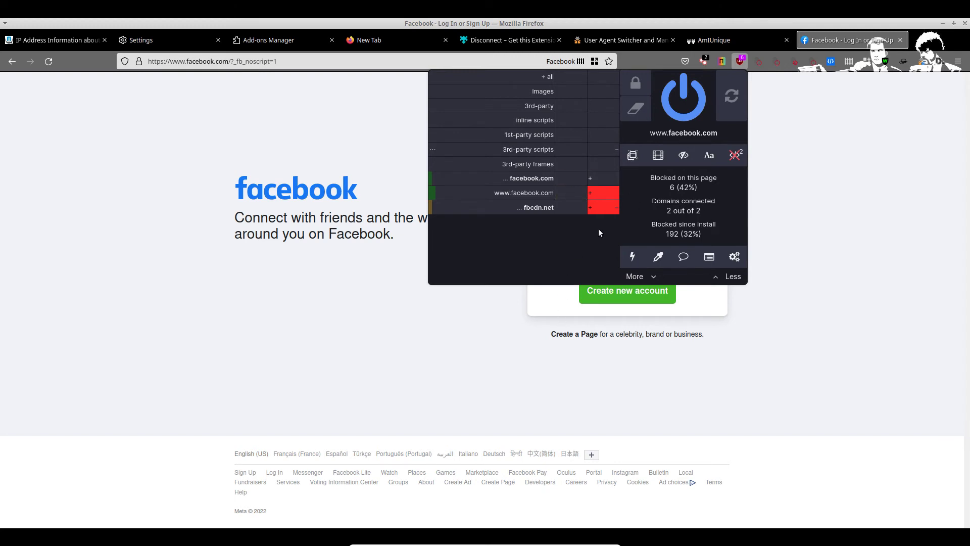
click(606, 197)
click(616, 209)
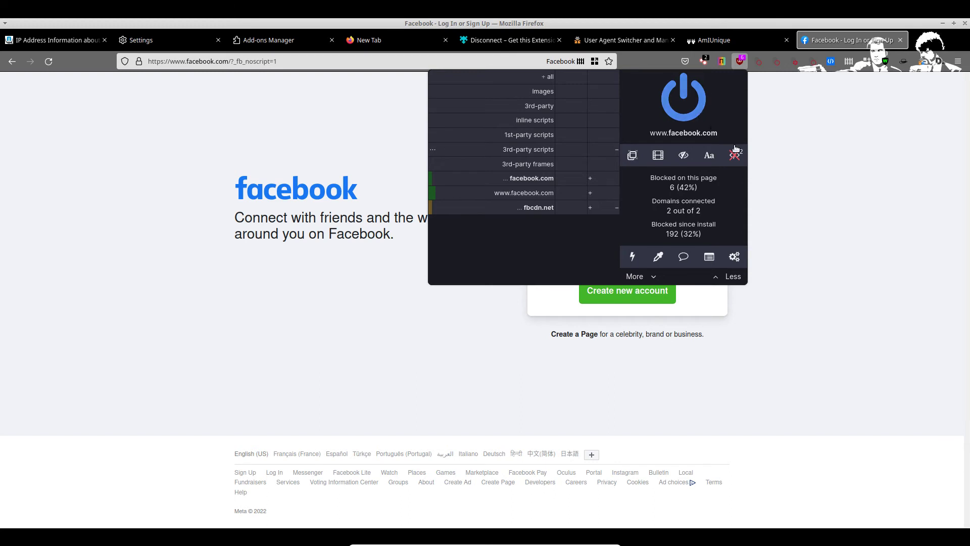
click(807, 152)
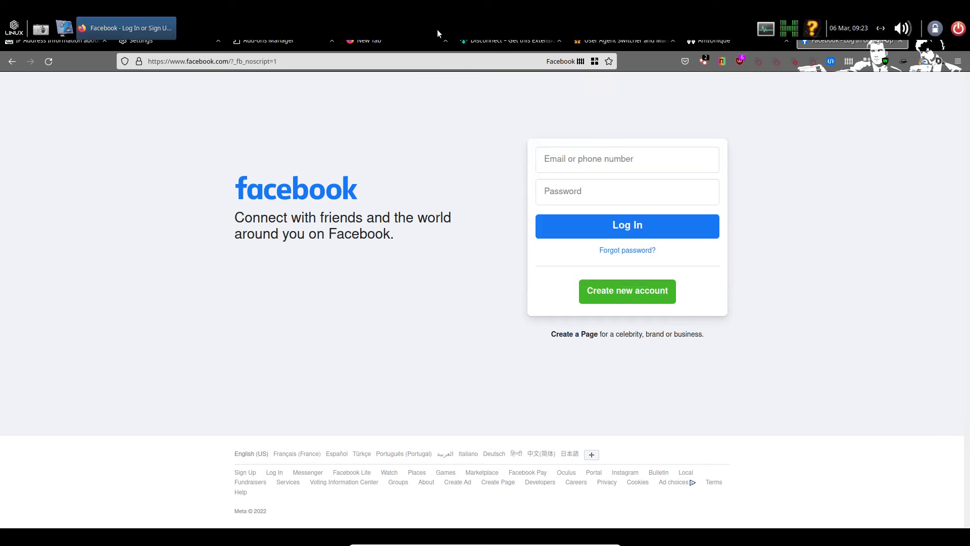
Step: Search 'electronic frontier foundation', open eff.org, and go to Cover Your Tracks under Tools
click(399, 65)
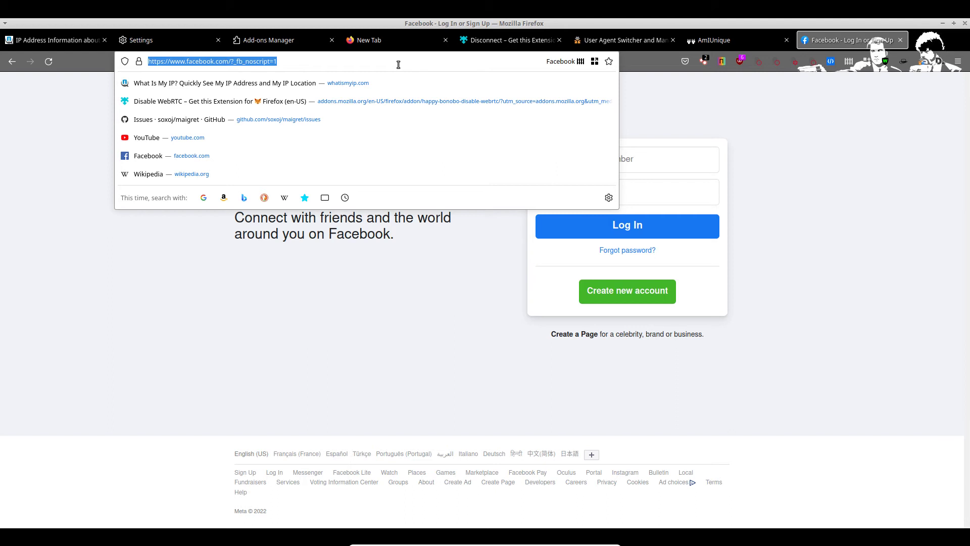
text(elecc)
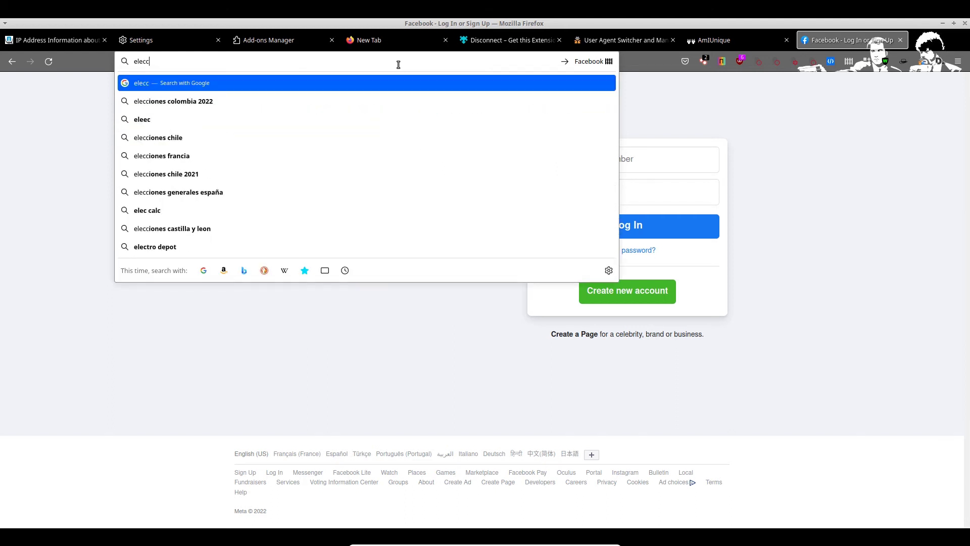
key(BackSpace)
text(tronic)
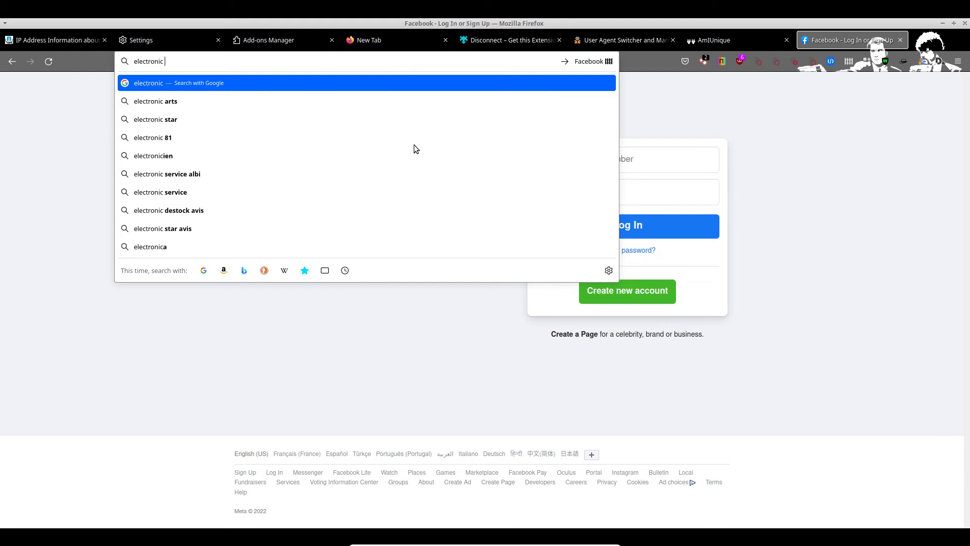
text( fr)
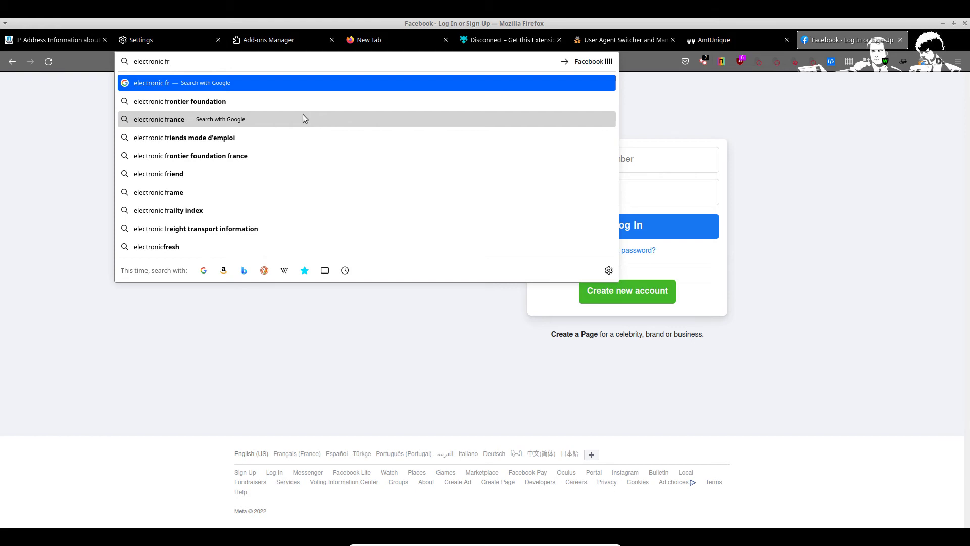
key(Down)
key(Return)
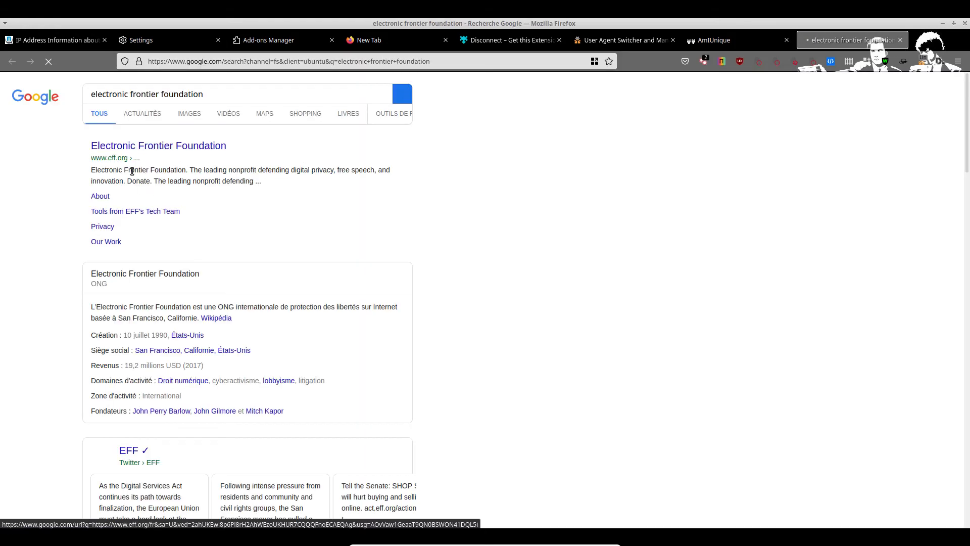
click(158, 147)
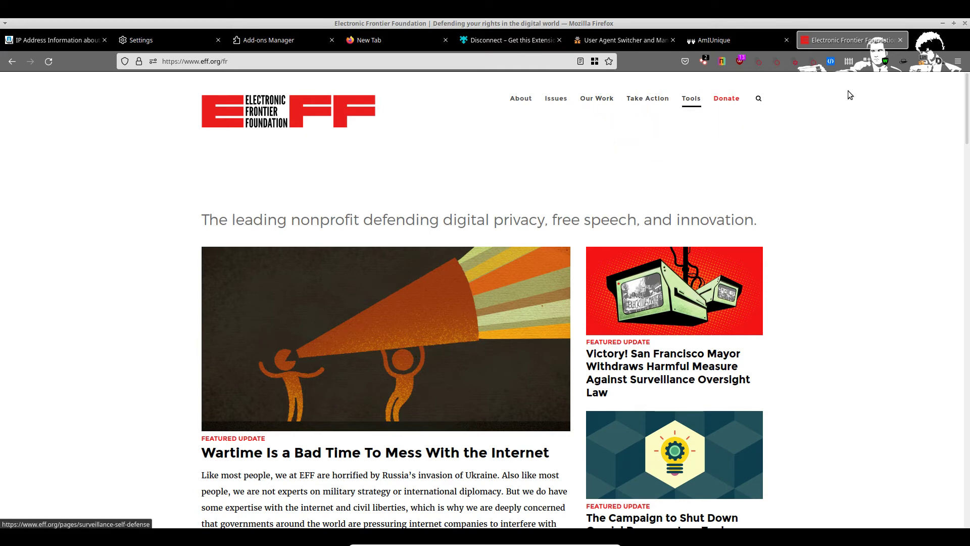
mouse_move(692, 103)
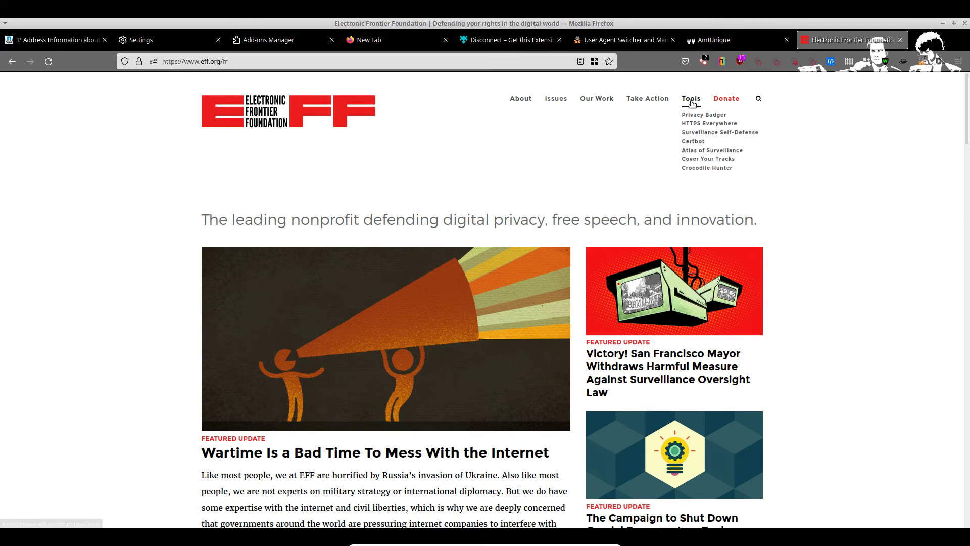
click(729, 163)
Step: Search the add-ons site for 'htt' and install HTTPS Everywhere
click(505, 39)
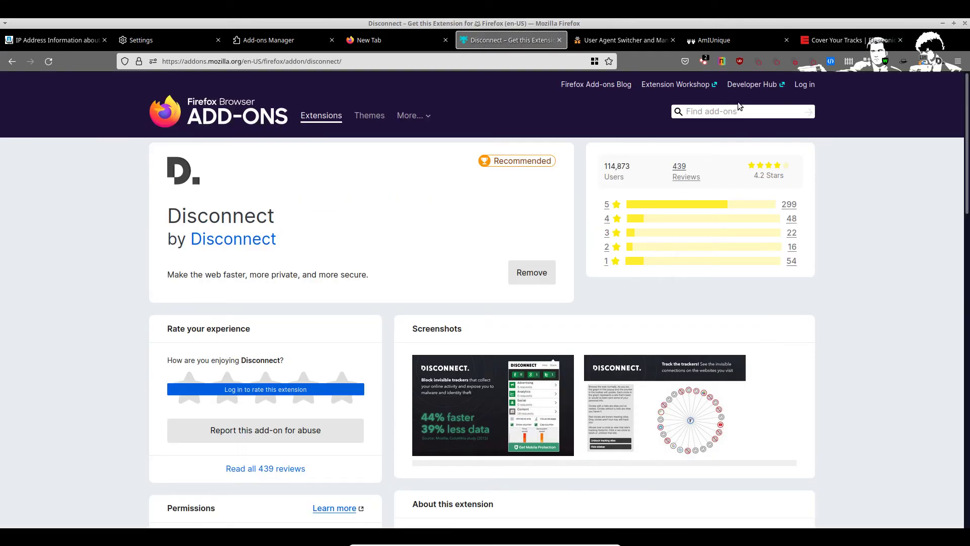
click(726, 114)
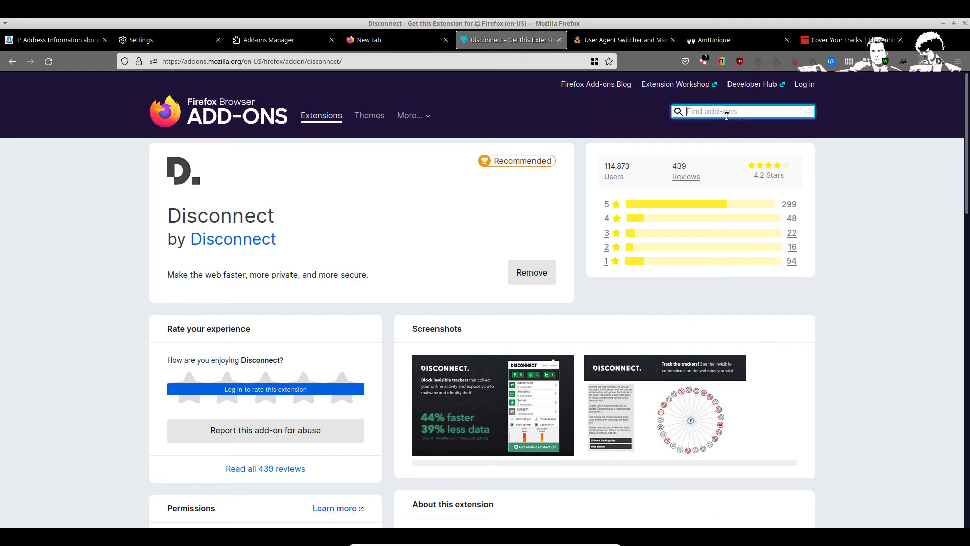
text(htt)
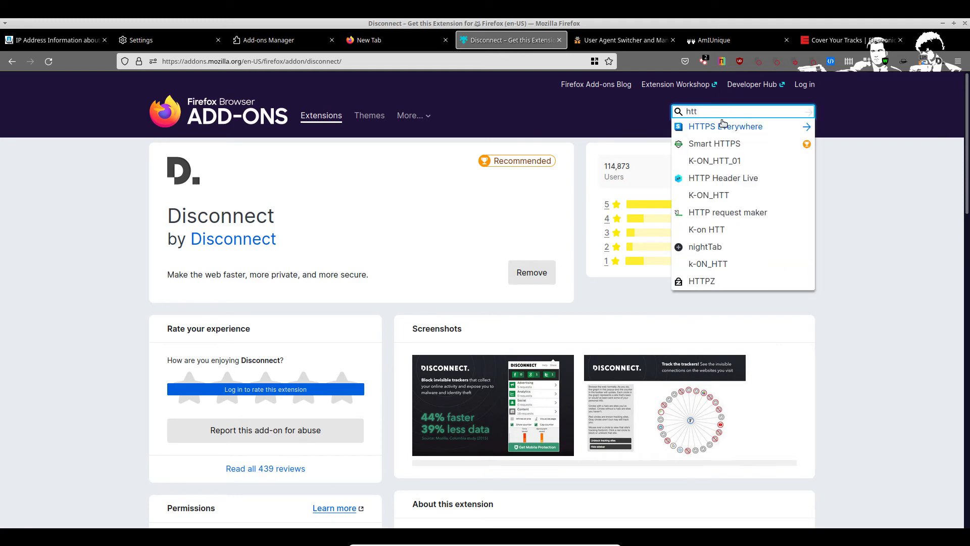
click(722, 126)
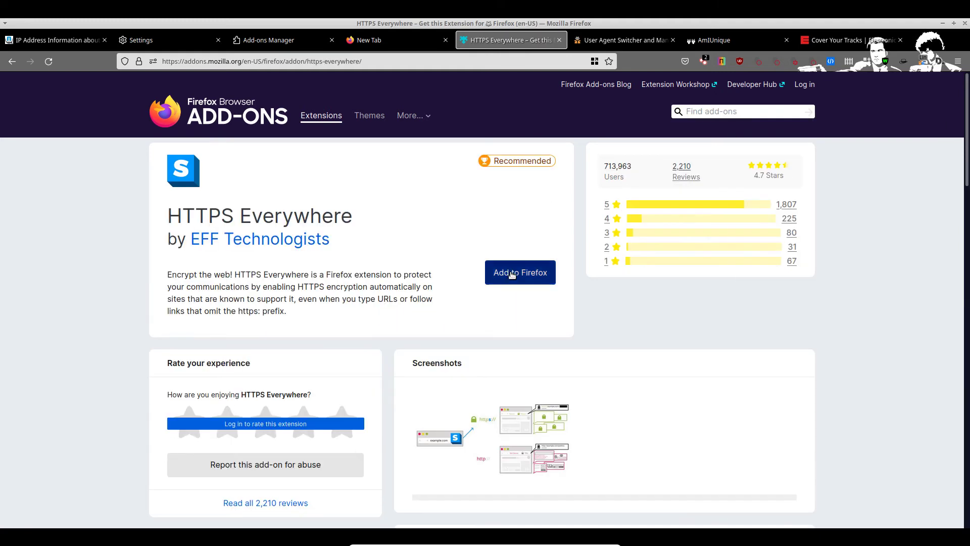
click(512, 274)
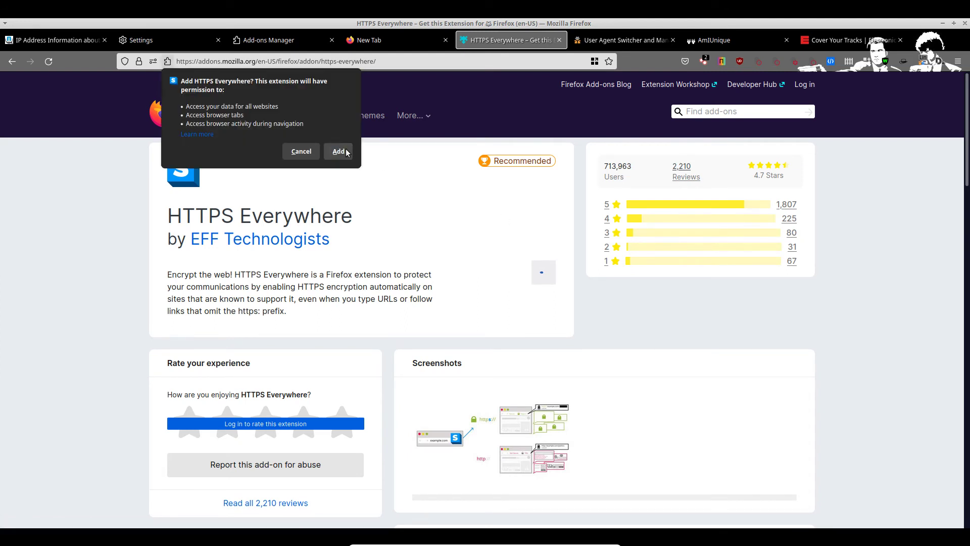
click(339, 151)
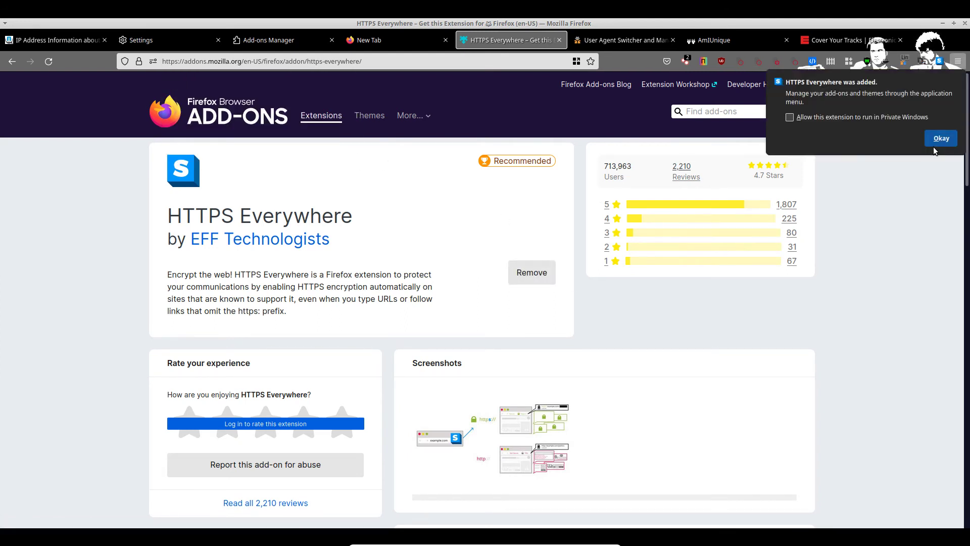
click(939, 138)
Step: Turn on HTTPS Everywhere's Encrypt All Sites Eligible option
click(938, 61)
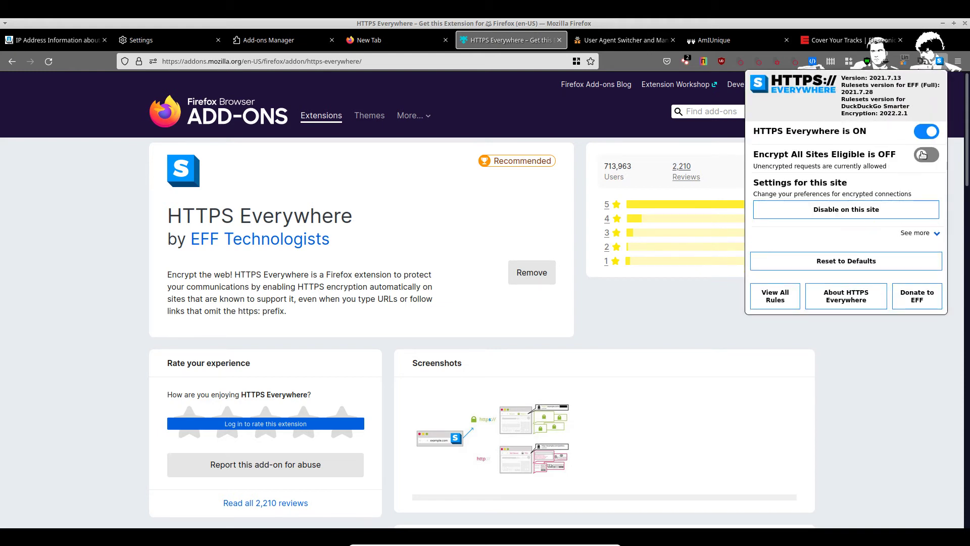
click(924, 155)
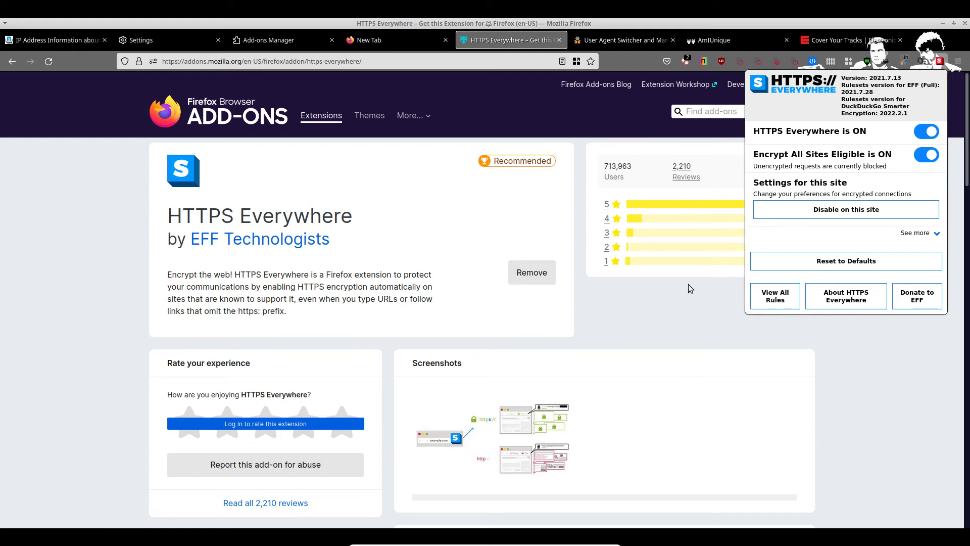
click(675, 321)
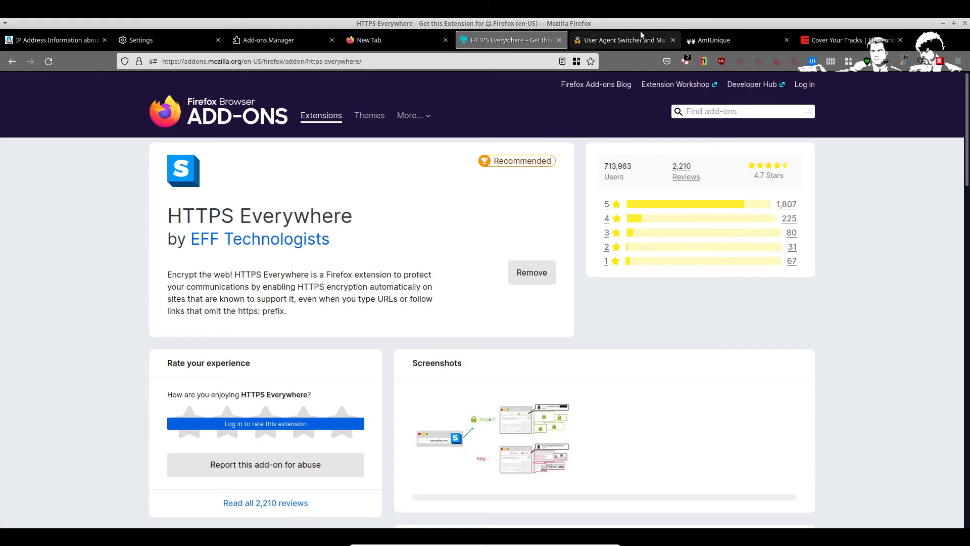
Step: Filter the switcher to Safari on Mac OS and apply the Safari 11.1.2 / Mac OS 10.13.6 agent
click(905, 63)
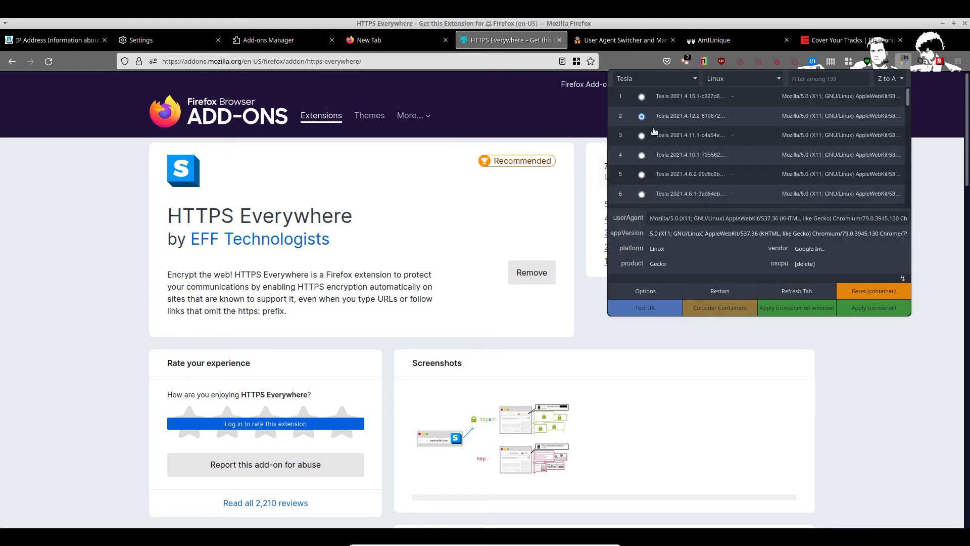
click(673, 80)
scroll(657, 136, up, 10)
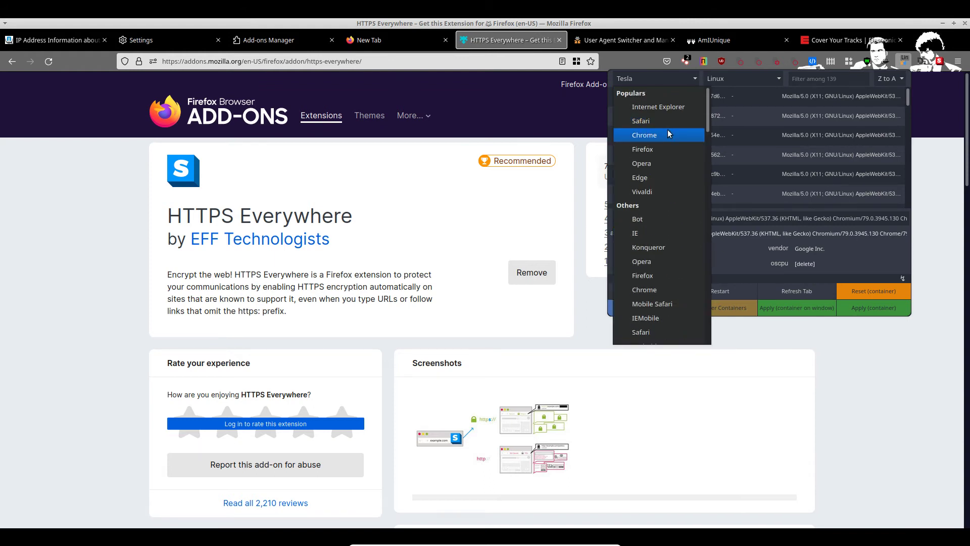
click(666, 121)
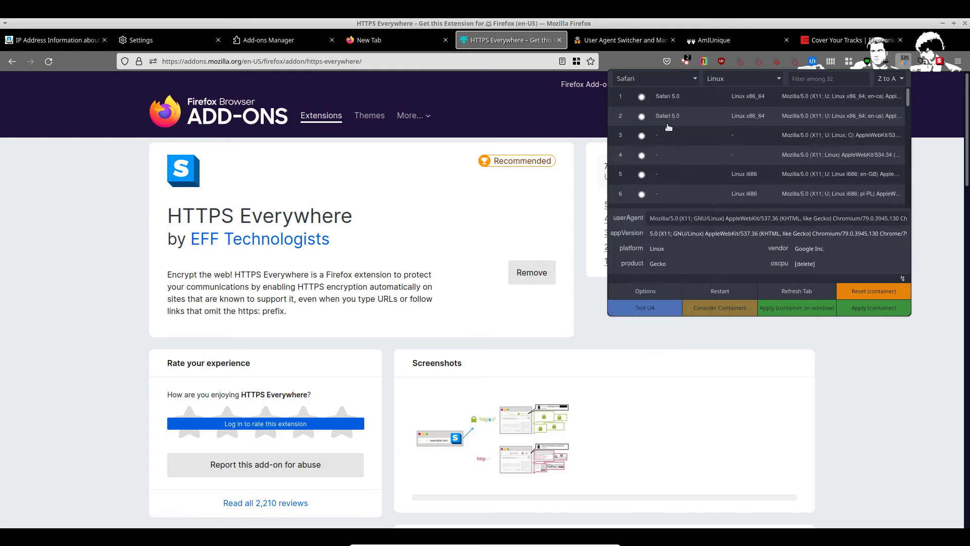
click(725, 86)
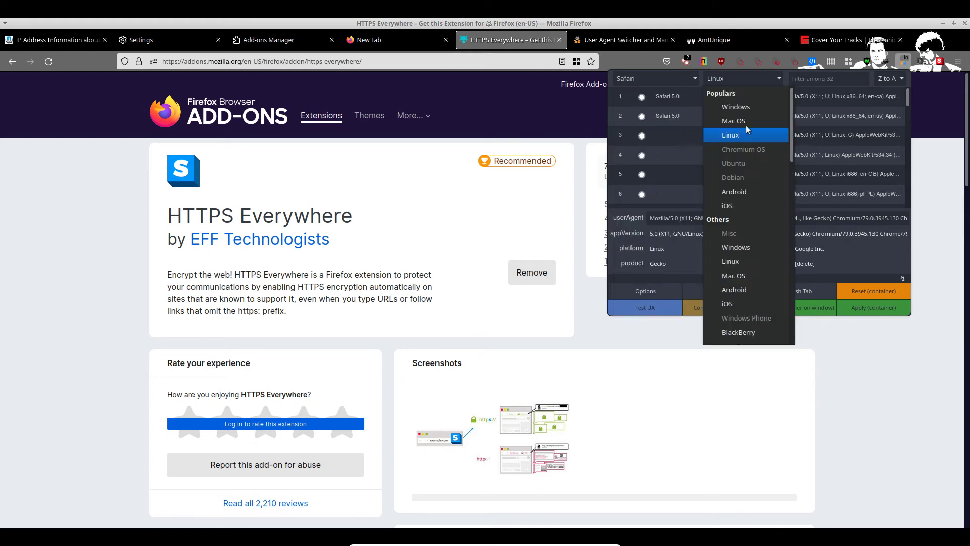
click(737, 126)
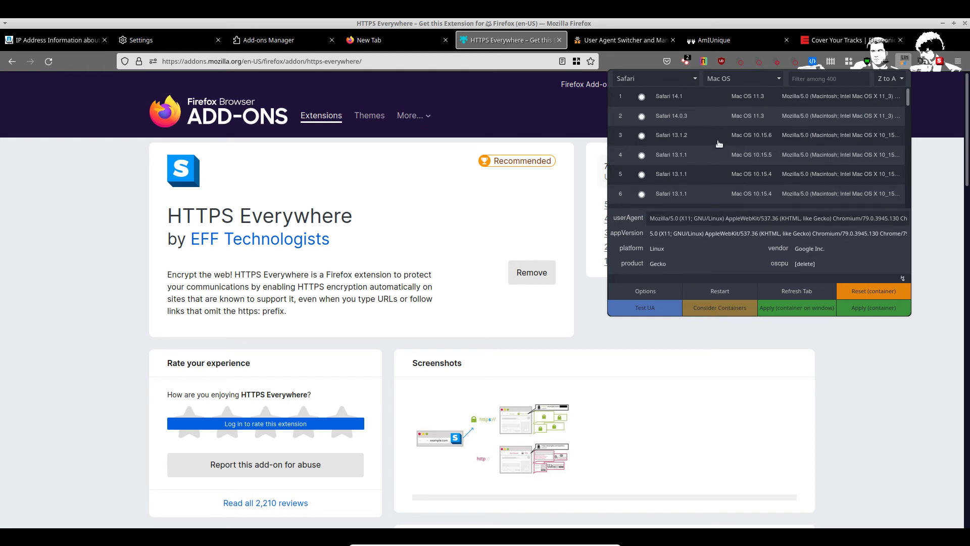
scroll(719, 144, down, 4)
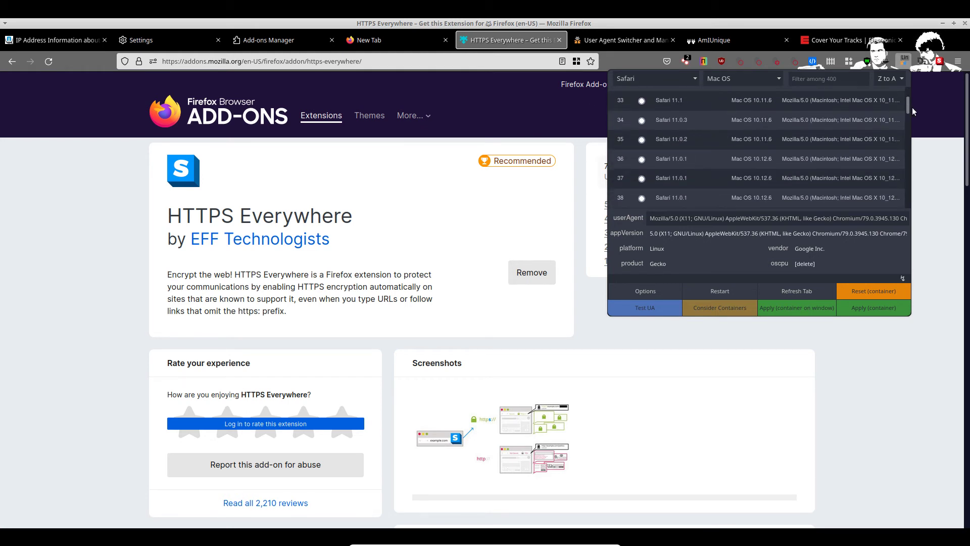
mouse_move(907, 111)
mouse_down()
mouse_move(908, 188)
mouse_move(897, 94)
mouse_move(898, 109)
mouse_up()
scroll(907, 188, up, 4)
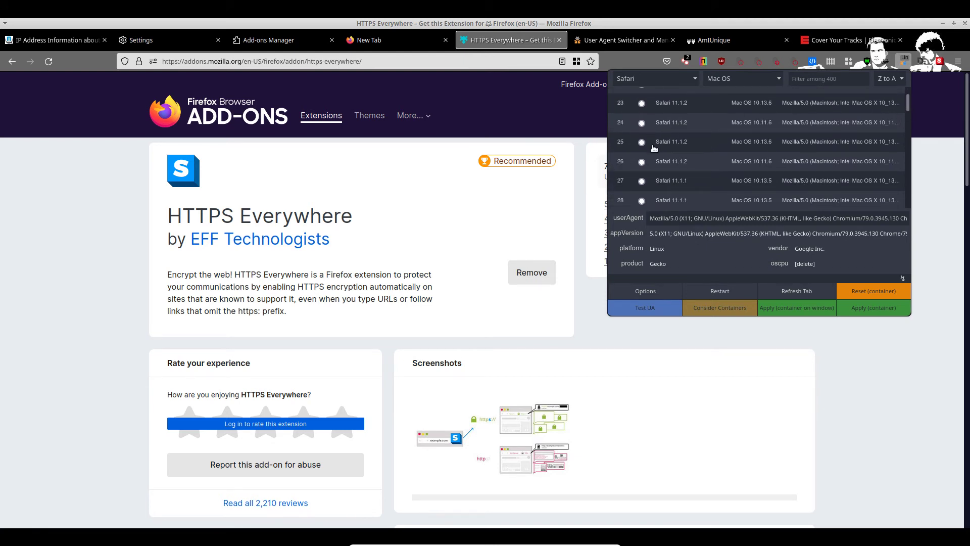
click(648, 145)
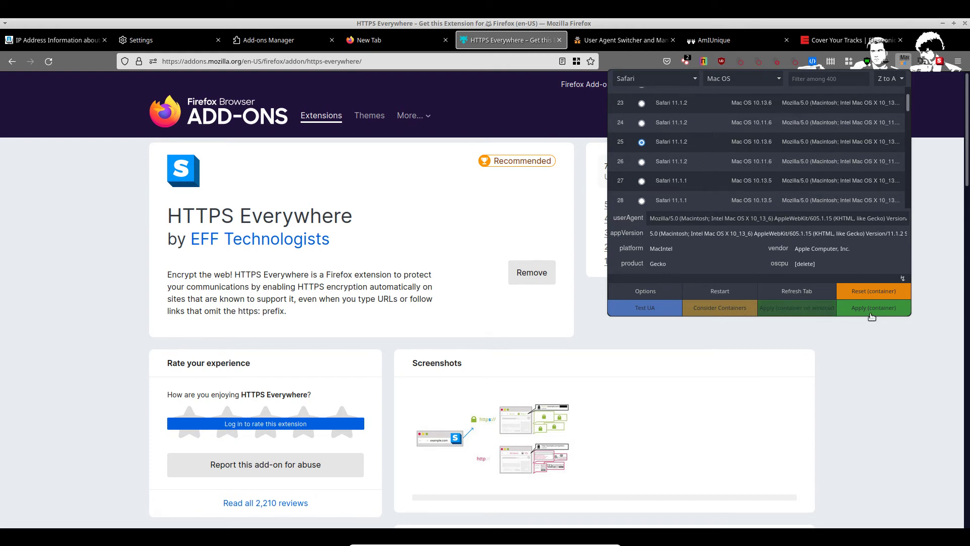
click(872, 314)
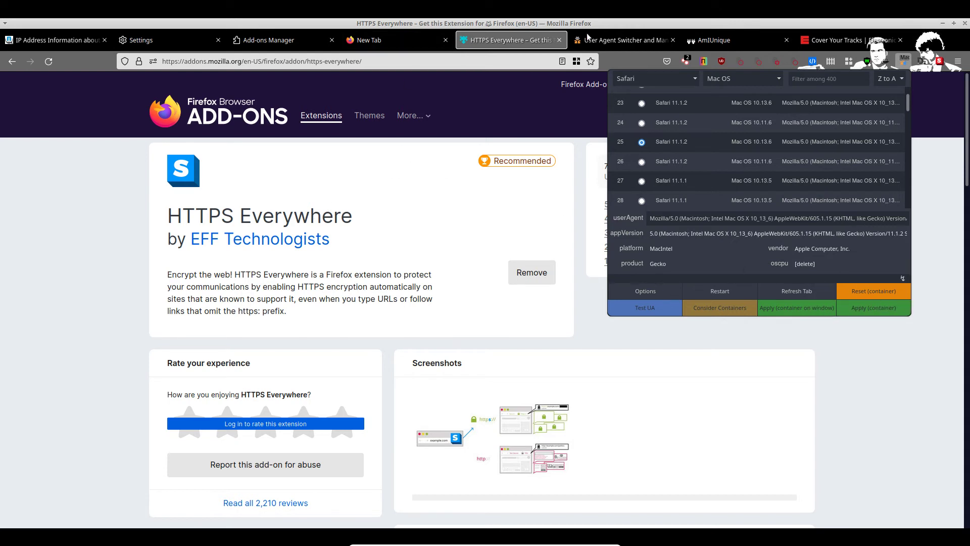
Step: Open the Cover Your Tracks site in its browser tab
click(828, 41)
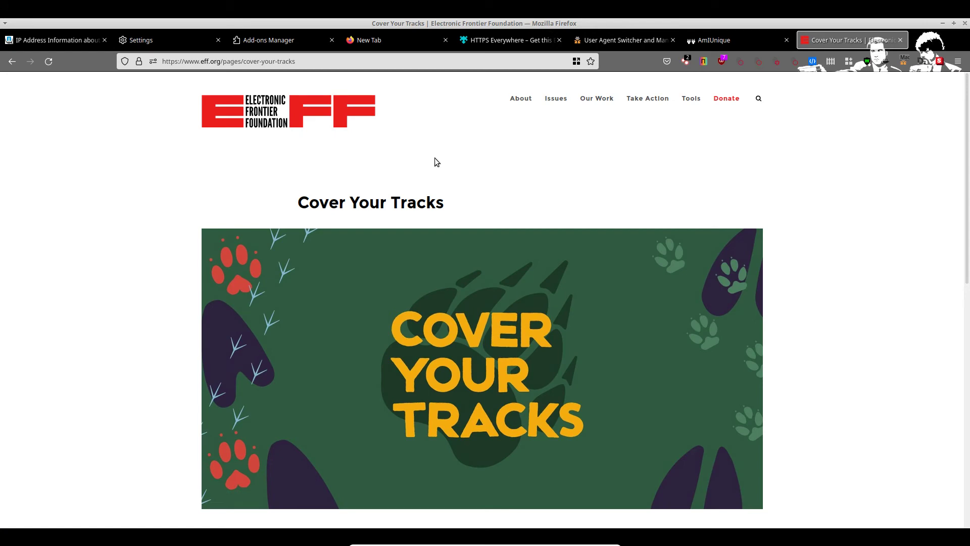
scroll(437, 162, down, 6)
click(469, 353)
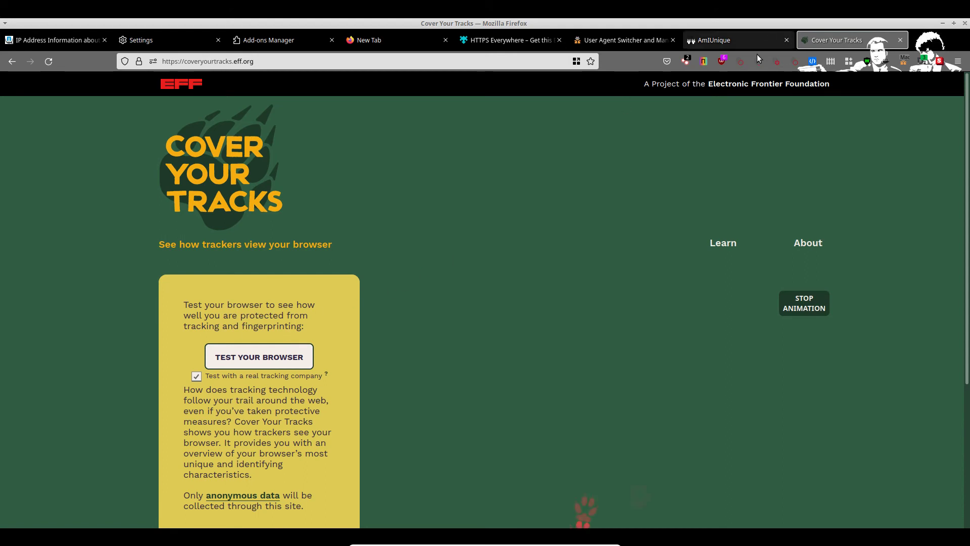
Step: Allow JavaScript on coveryourtracks.eff.org in uBlock Origin, reload, and start the browser test
click(721, 61)
click(716, 155)
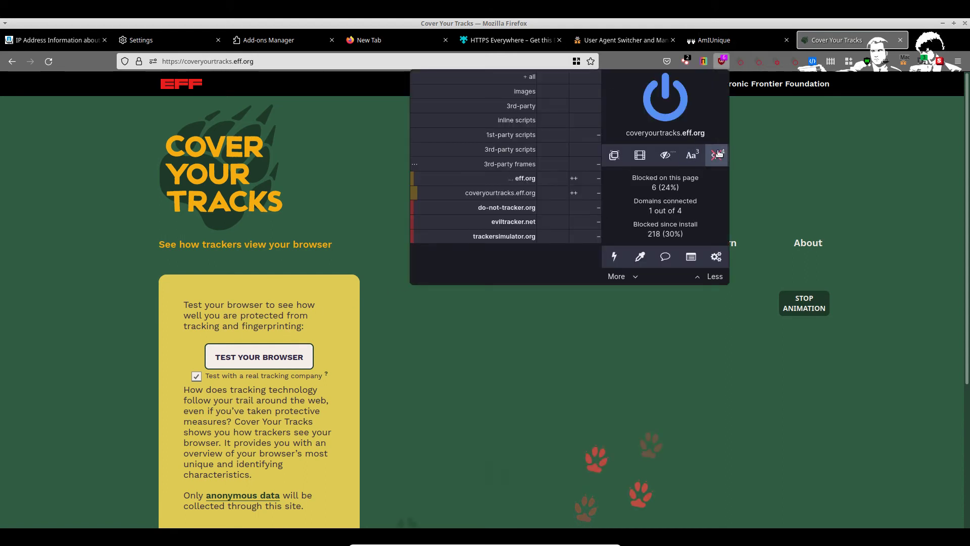
click(706, 104)
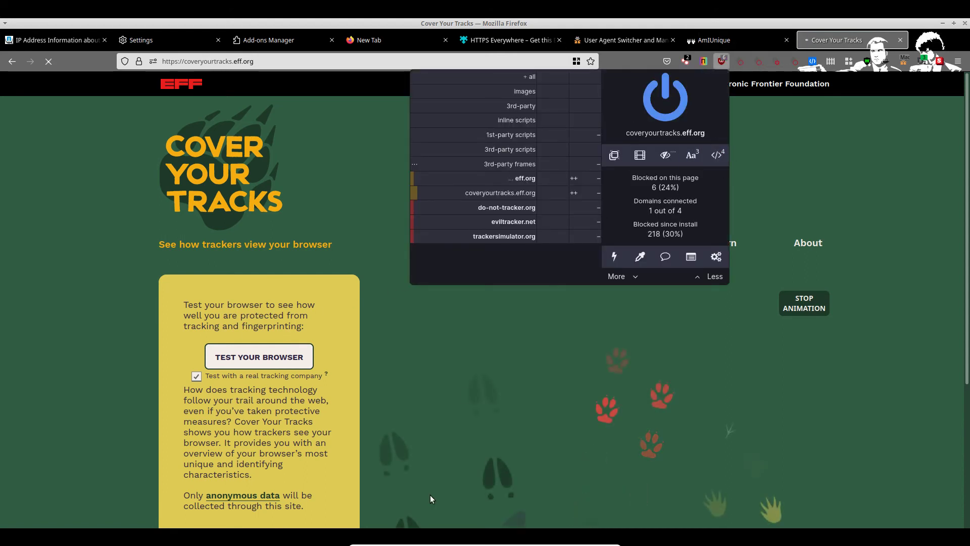
click(426, 348)
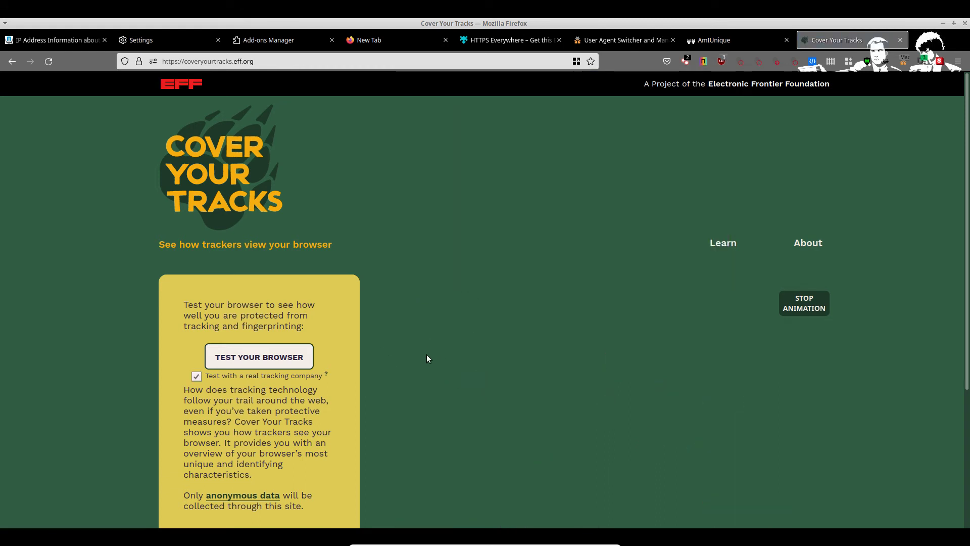
click(278, 357)
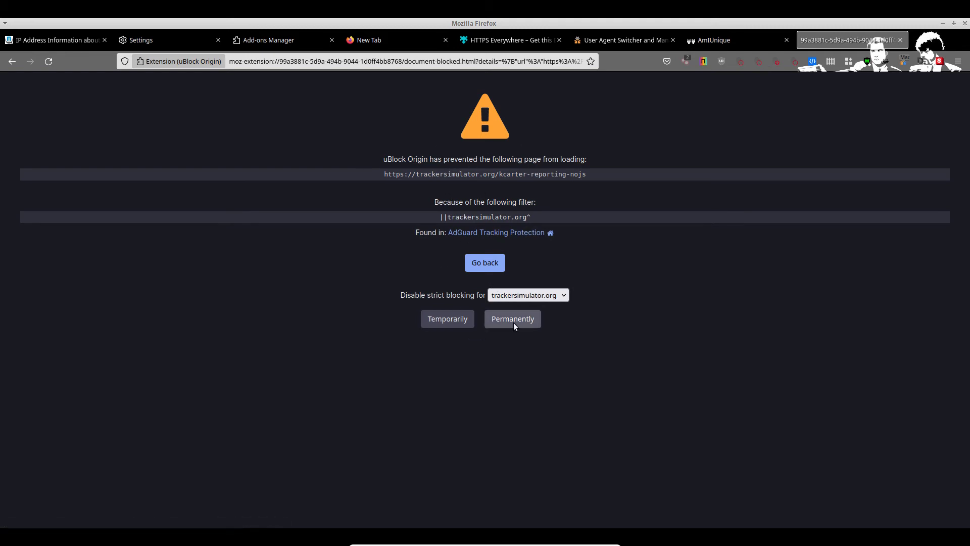
Step: Temporarily allow the blocked tracker domains trackersimulator.org, eviltracker.net and the next one
click(450, 324)
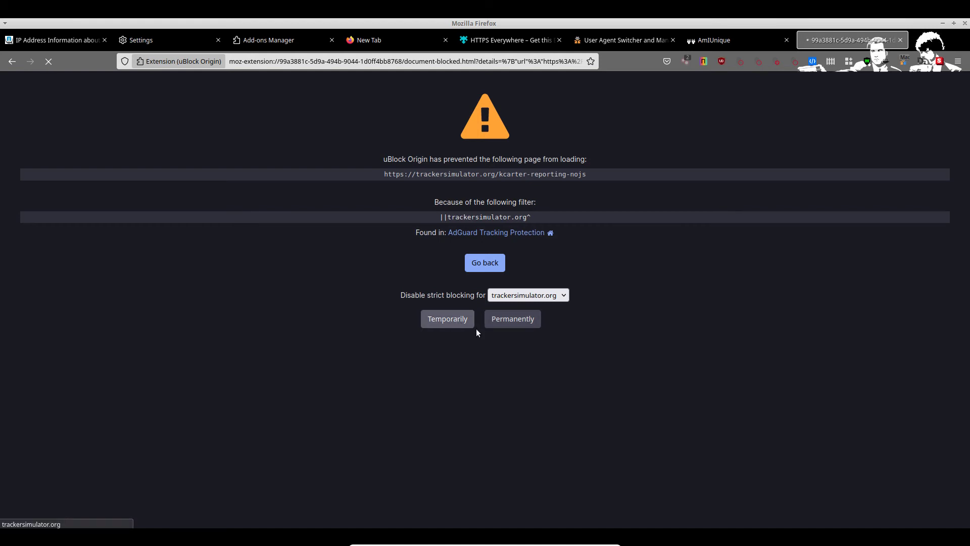
click(459, 324)
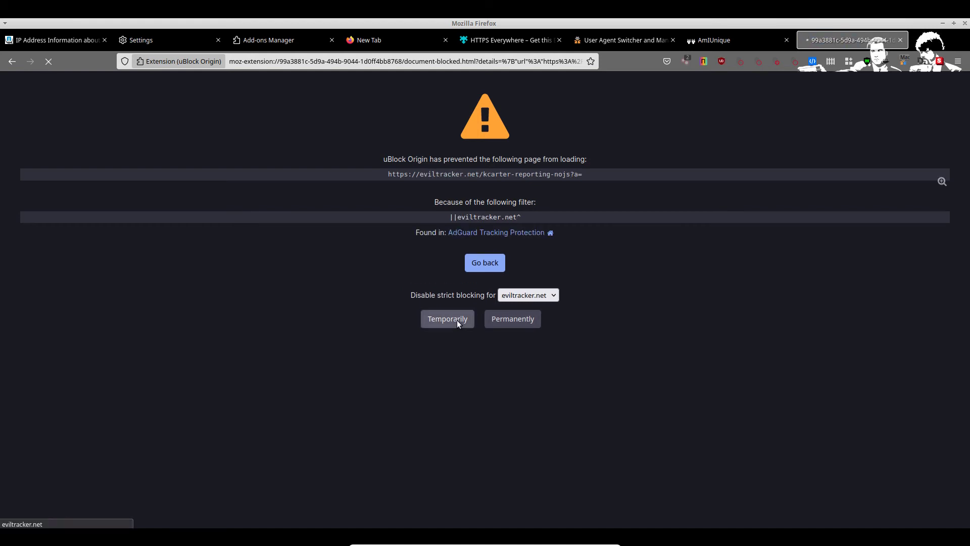
click(458, 324)
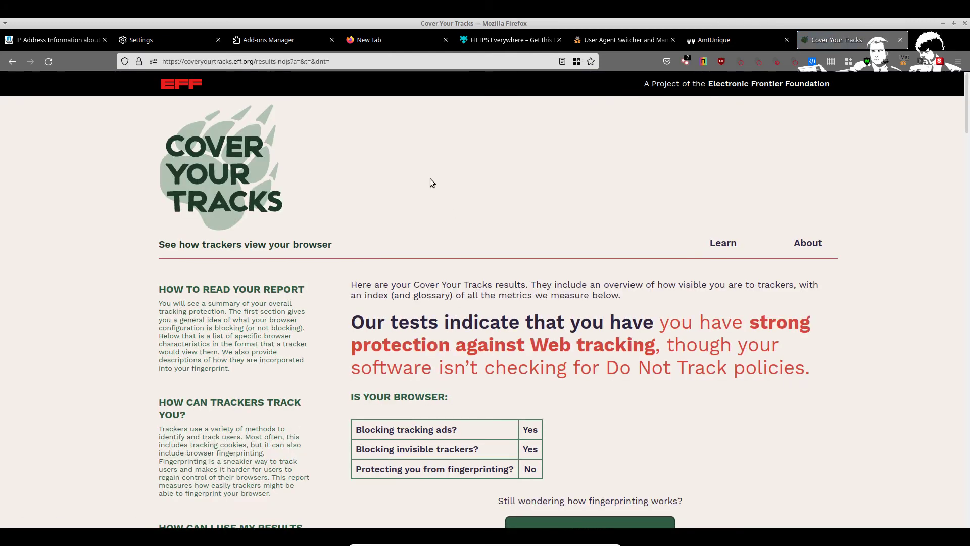
Step: Highlight the strong tracking protection verdict and the 'No' fingerprinting protection result
mouse_move(663, 324)
mouse_down()
mouse_move(806, 342)
mouse_move(671, 336)
mouse_up()
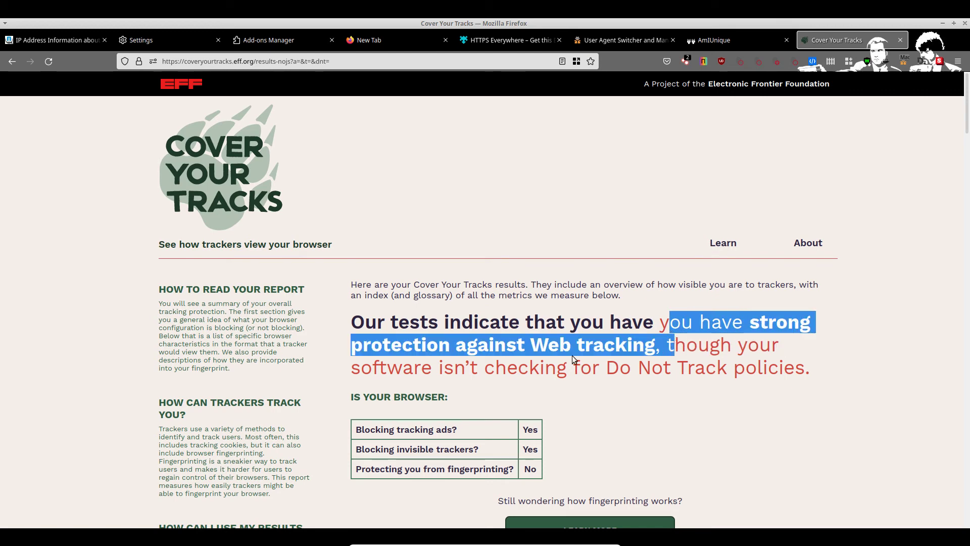
scroll(572, 356, down, 2)
drag(537, 360, 352, 357)
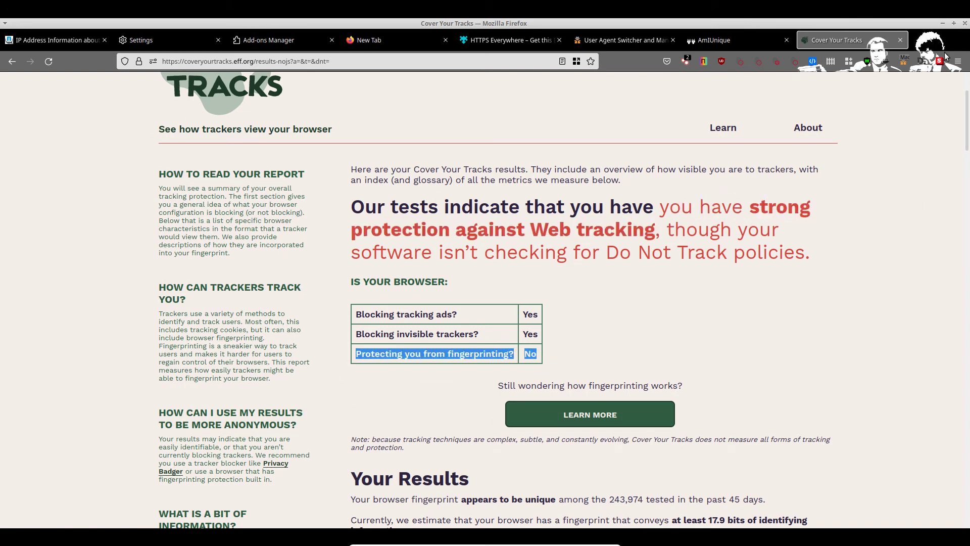
Step: Inspect the Canvas, WebGL and other fingerprint defender extension panels
click(740, 62)
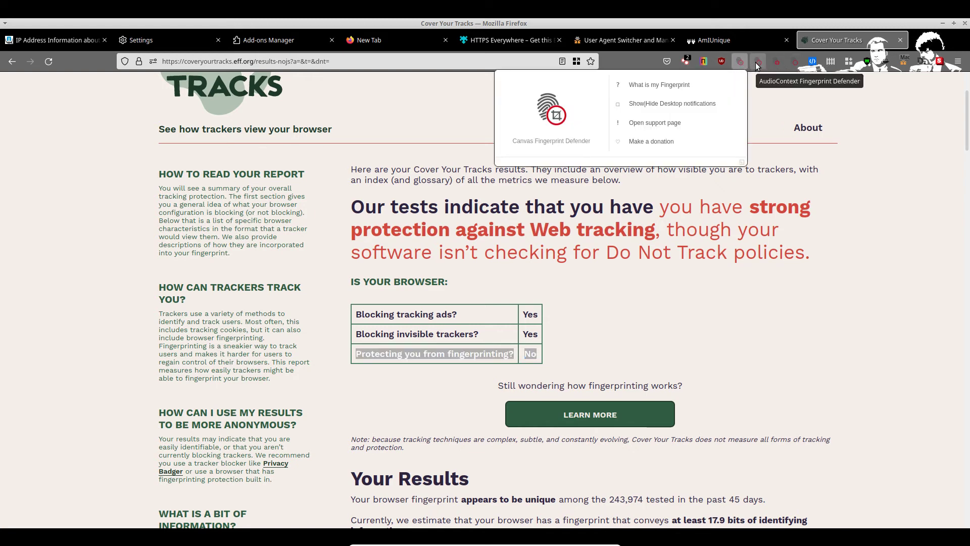
click(759, 62)
click(778, 63)
click(793, 63)
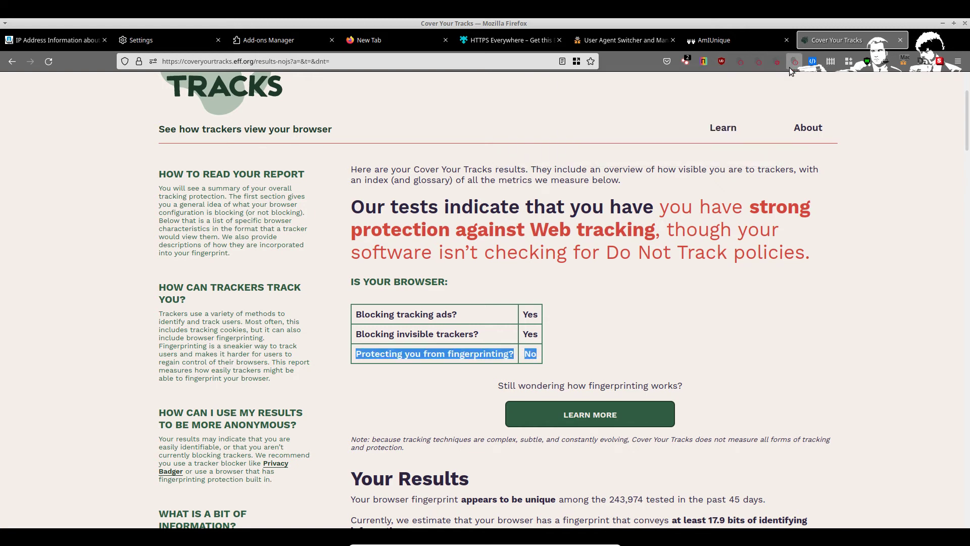
Step: Highlight the fingerprinting, invisible trackers and tracking ads result rows in turn
drag(576, 346, 320, 356)
click(522, 327)
drag(563, 333, 326, 326)
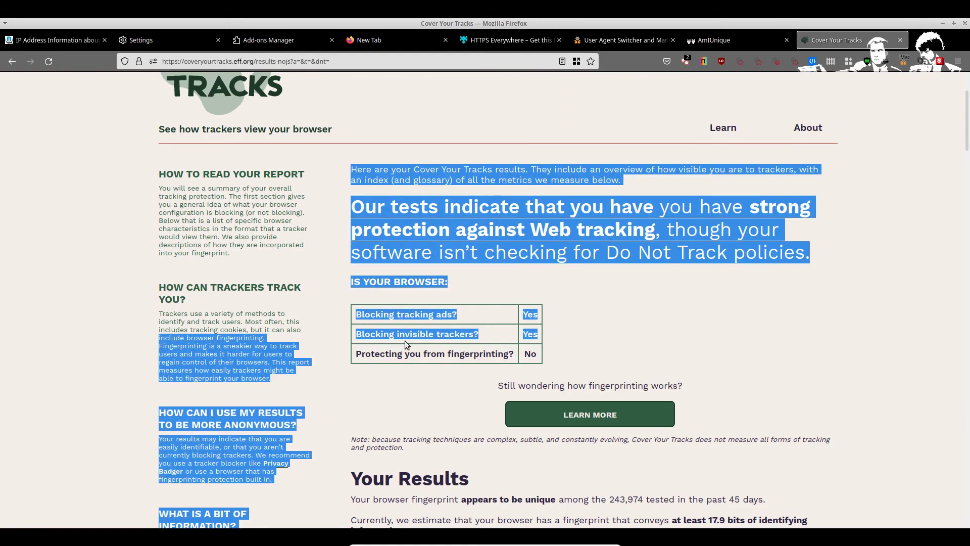
click(596, 311)
drag(566, 305, 323, 307)
Step: Highlight the reported user agent, its Mac OS X part, and the HTTP_ACCEPT figures
scroll(571, 255, down, 7)
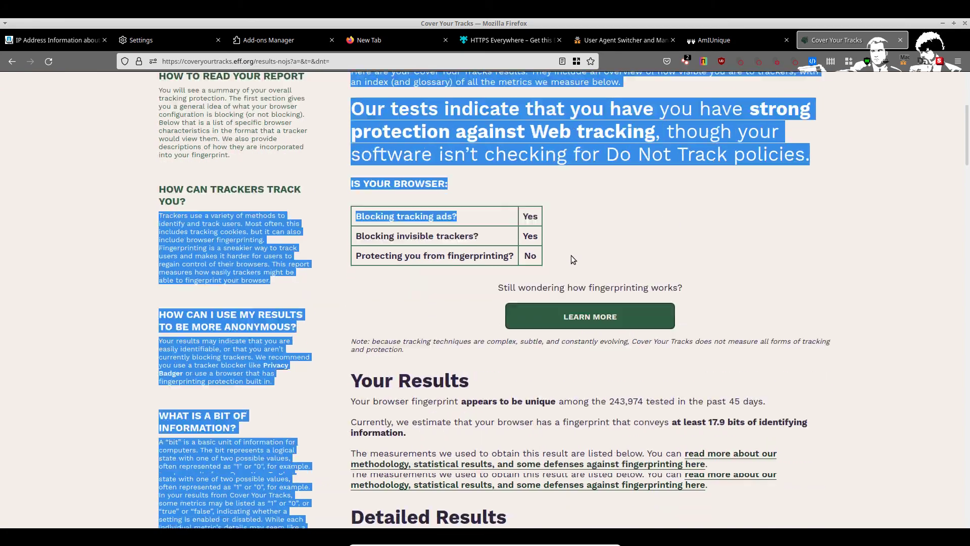
scroll(506, 236, down, 5)
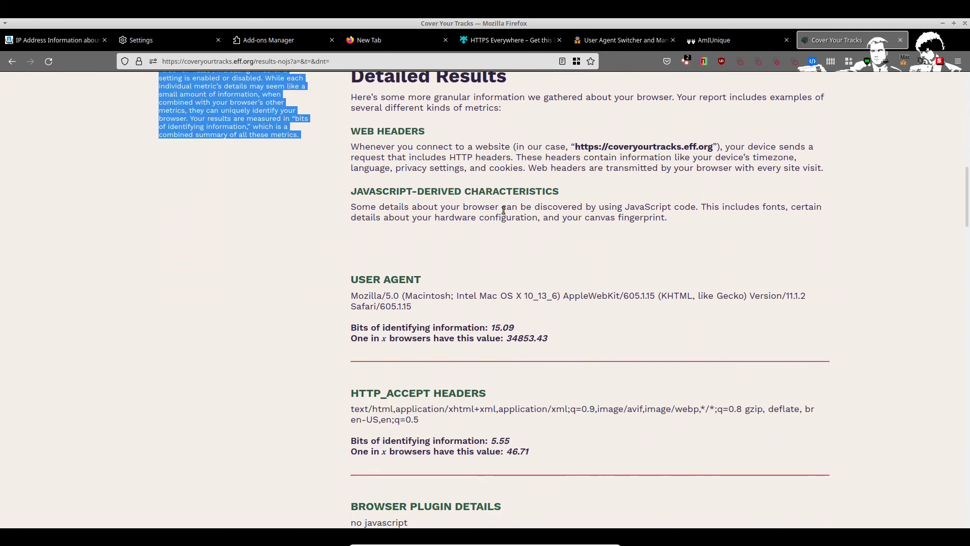
drag(349, 214, 583, 250)
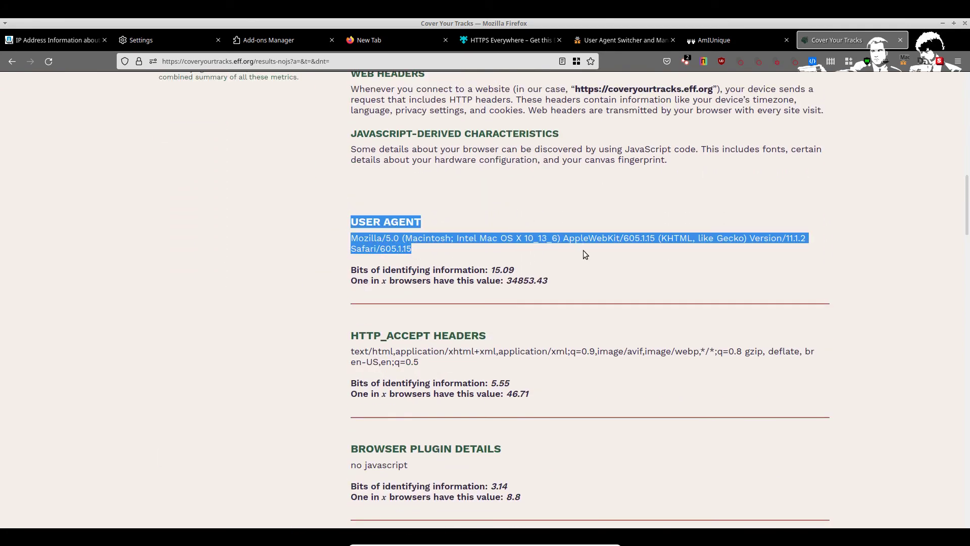
scroll(514, 234, down, 1)
click(357, 175)
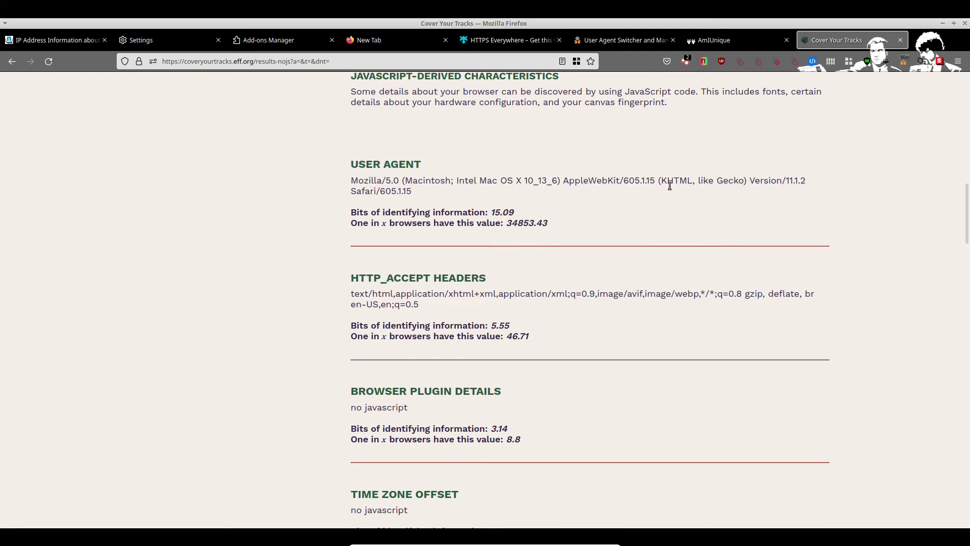
drag(469, 183, 607, 185)
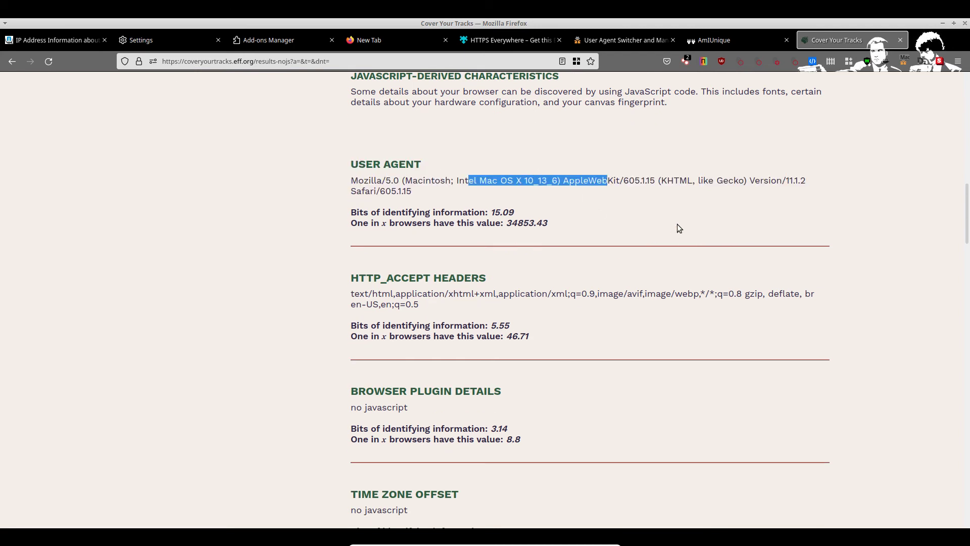
scroll(552, 188, down, 3)
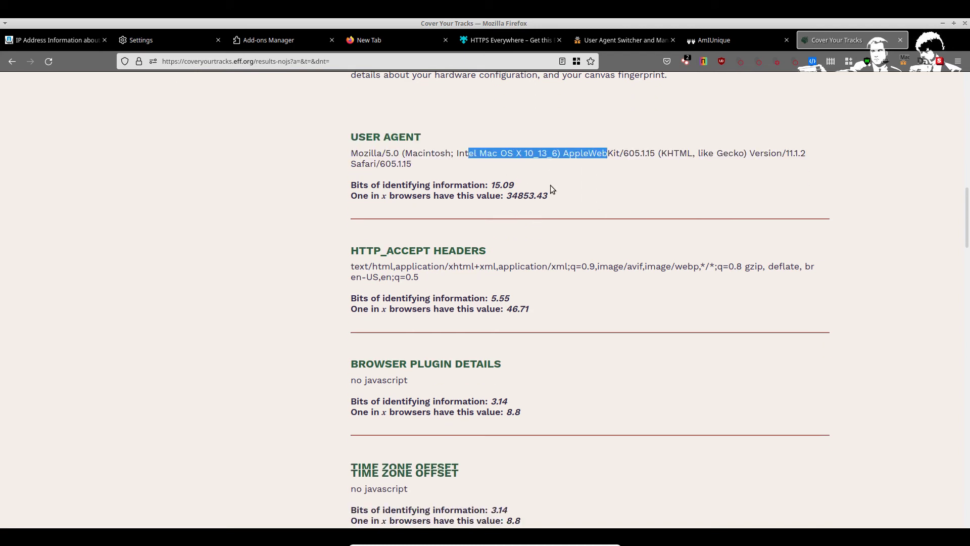
drag(355, 130, 529, 163)
Step: Highlight the time zone offset and time zone results and the following section
scroll(435, 243, down, 1)
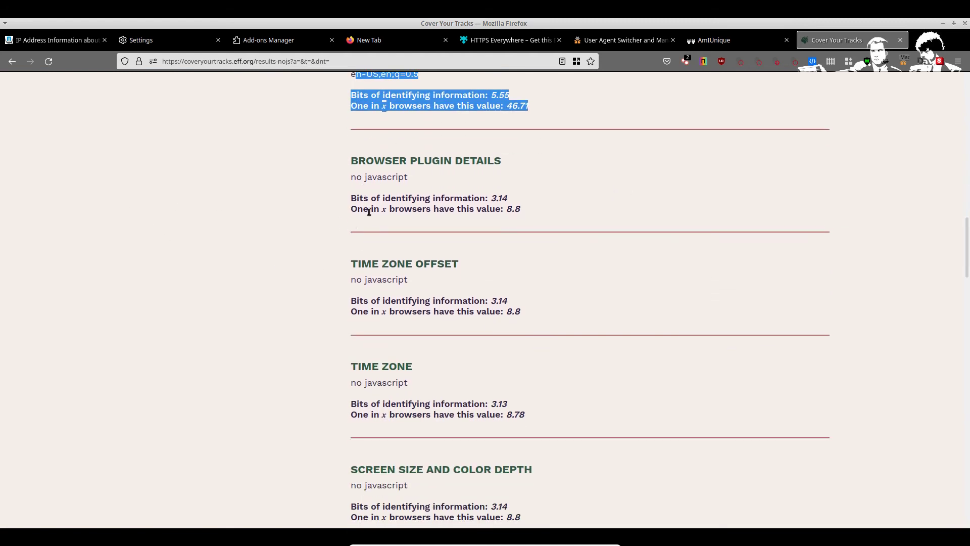
scroll(368, 210, down, 2)
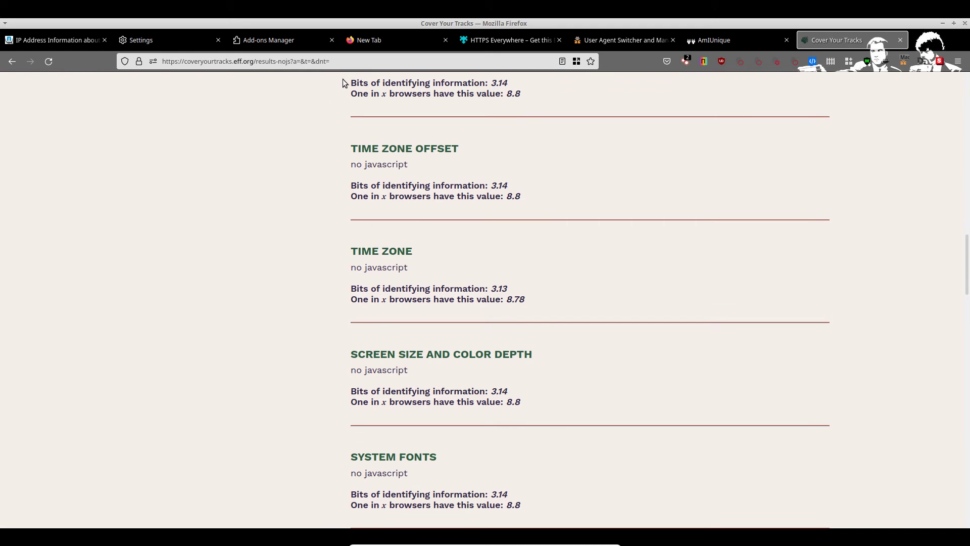
drag(346, 83, 557, 359)
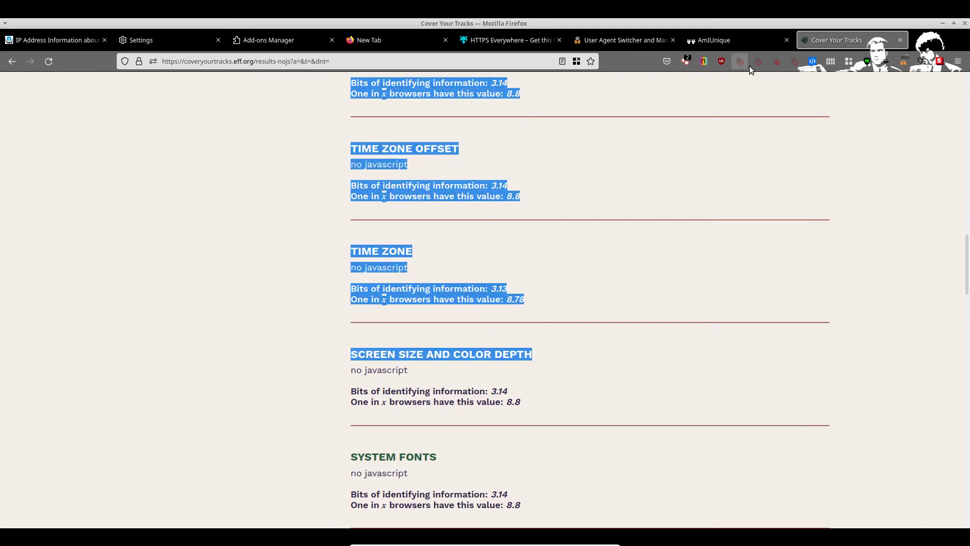
scroll(461, 234, down, 2)
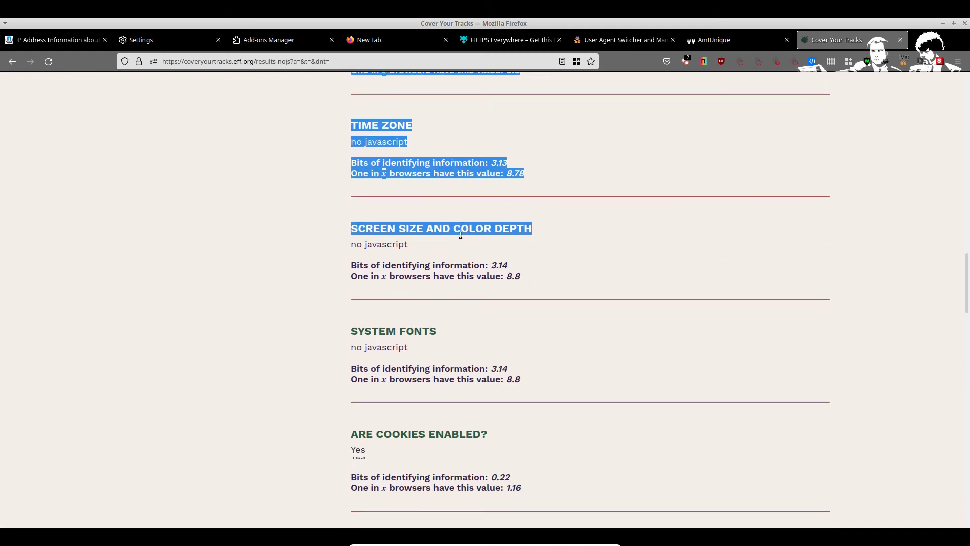
scroll(460, 234, down, 3)
drag(342, 149, 464, 294)
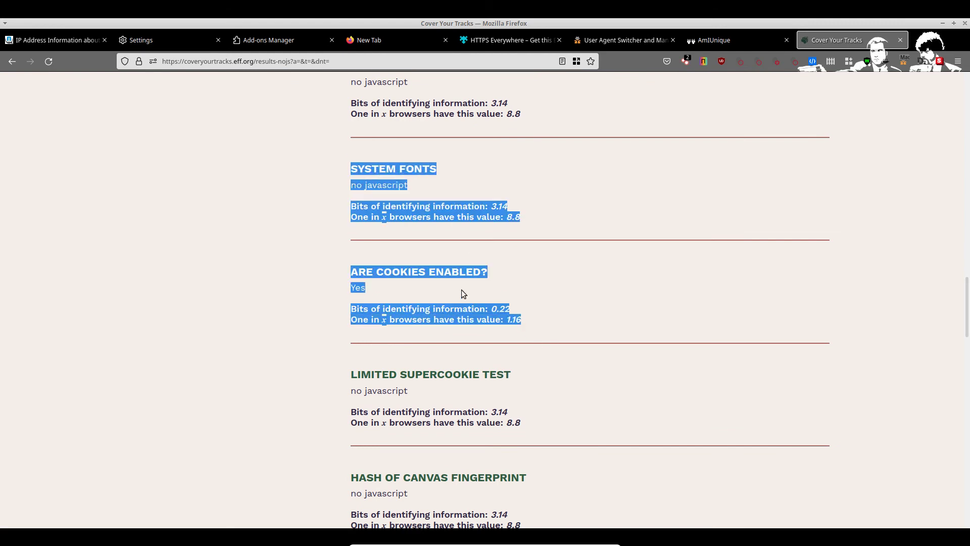
scroll(462, 290, down, 1)
click(510, 322)
Step: Scroll down the detailed results to Device Memory, highlighting further 'no javascript' attributes
scroll(394, 309, down, 1)
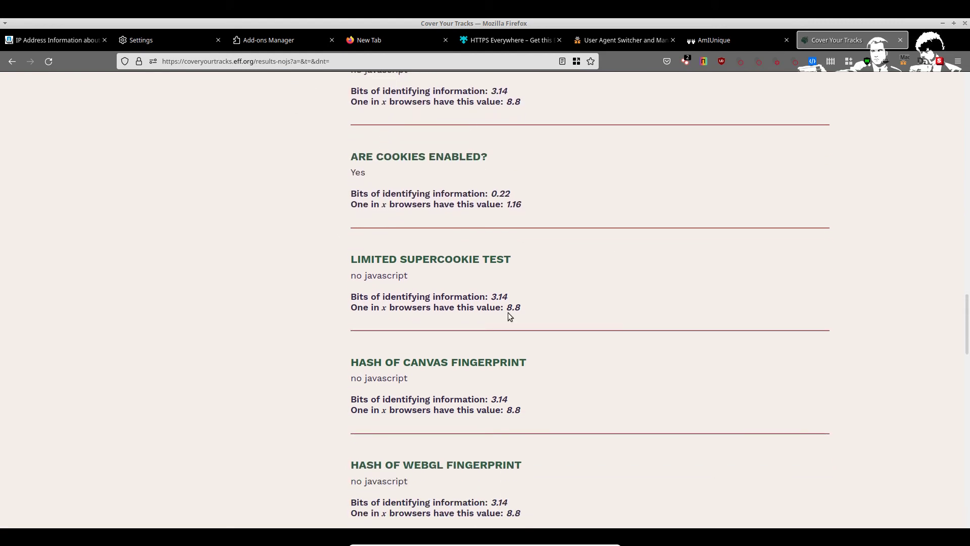
scroll(463, 215, down, 1)
drag(335, 204, 536, 258)
scroll(499, 310, down, 1)
scroll(499, 310, down, 1)
drag(353, 177, 621, 342)
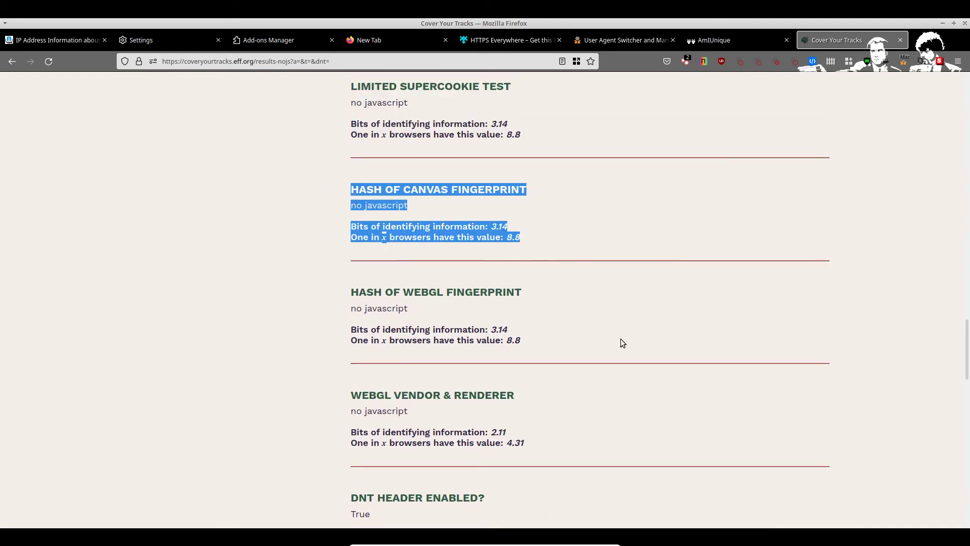
scroll(325, 251, down, 1)
click(325, 251)
scroll(331, 202, down, 2)
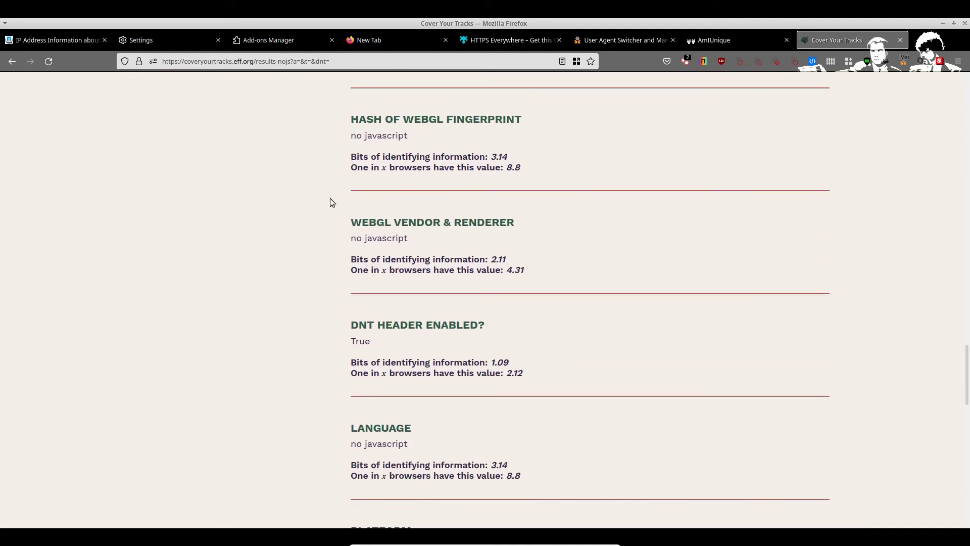
Step: Glance at uBlock Origin's summary for this site and dismiss it
click(719, 60)
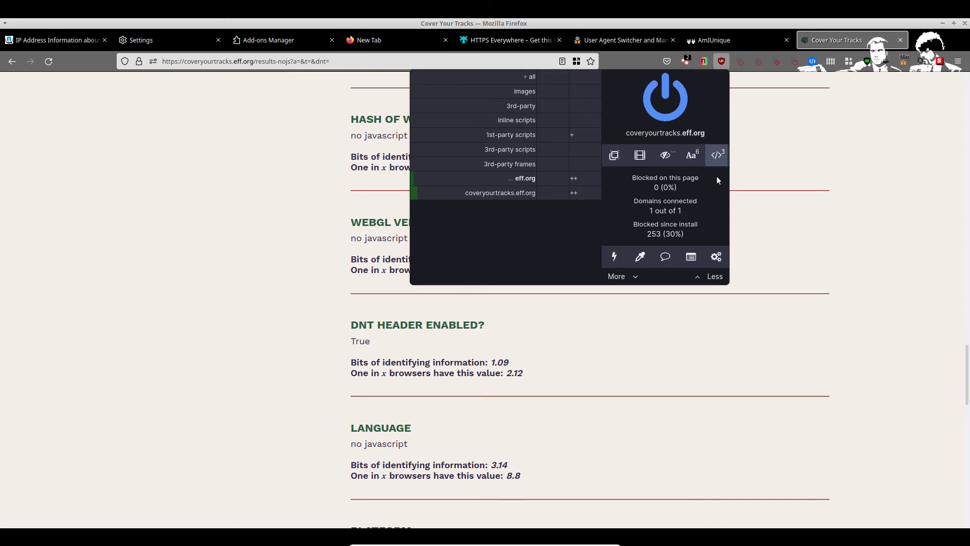
click(485, 282)
scroll(500, 232, down, 9)
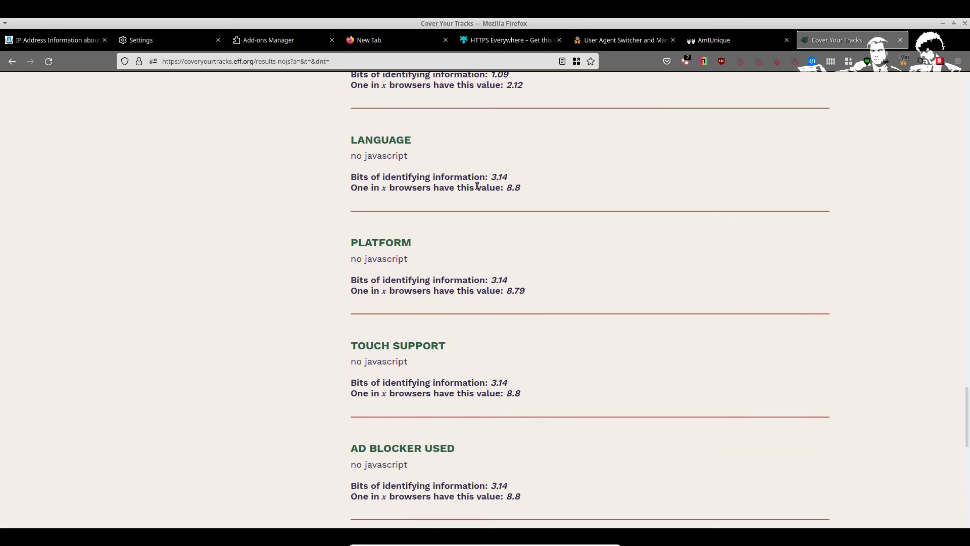
scroll(471, 181, down, 5)
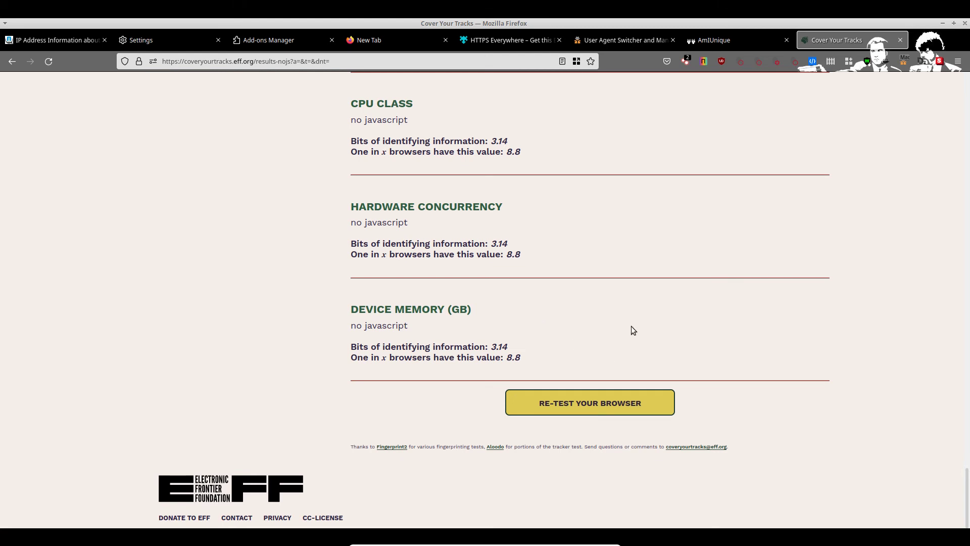
Step: Reload the page from uBlock Origin's popup and re-run the Cover Your Tracks test
click(730, 66)
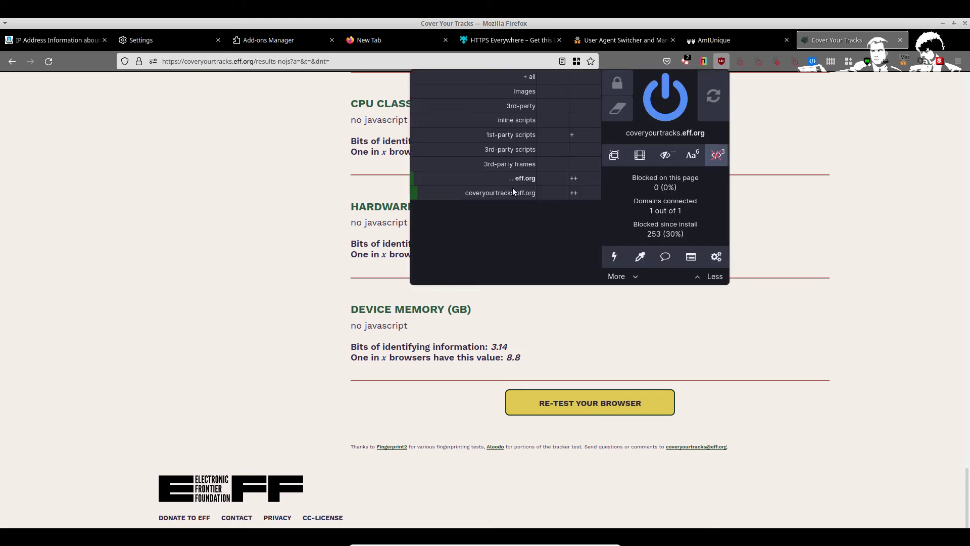
click(708, 112)
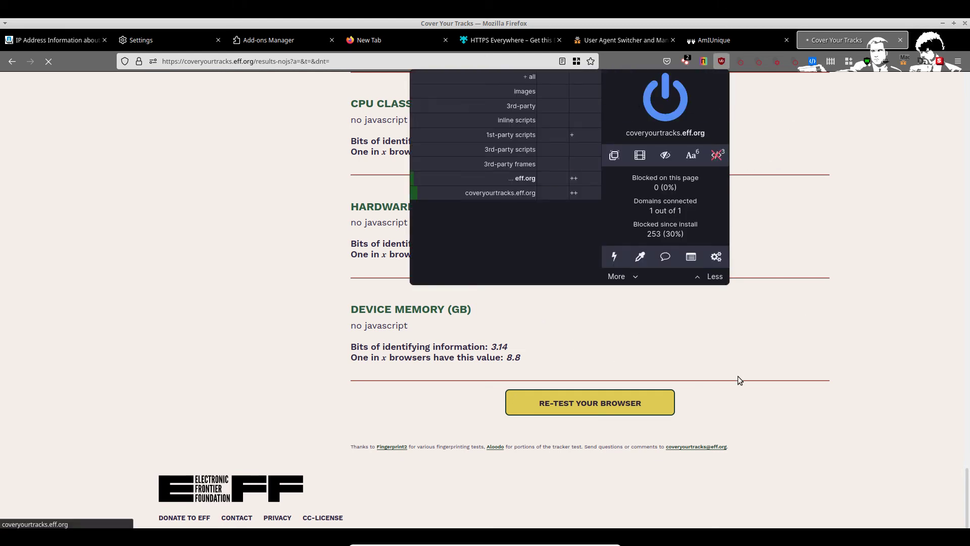
click(837, 323)
click(590, 414)
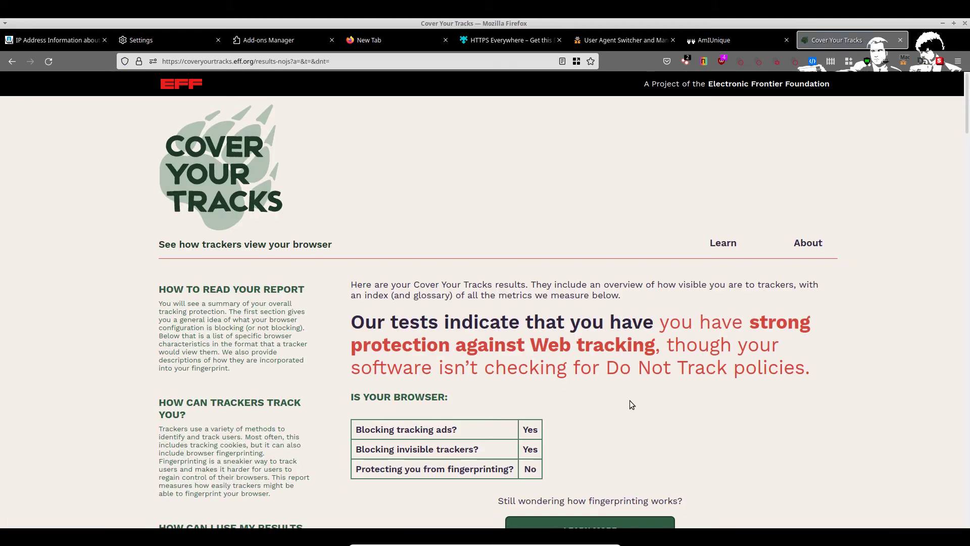
Step: Scroll down through the rerun's detailed fingerprint metrics, highlighting a few entries
scroll(554, 237, down, 5)
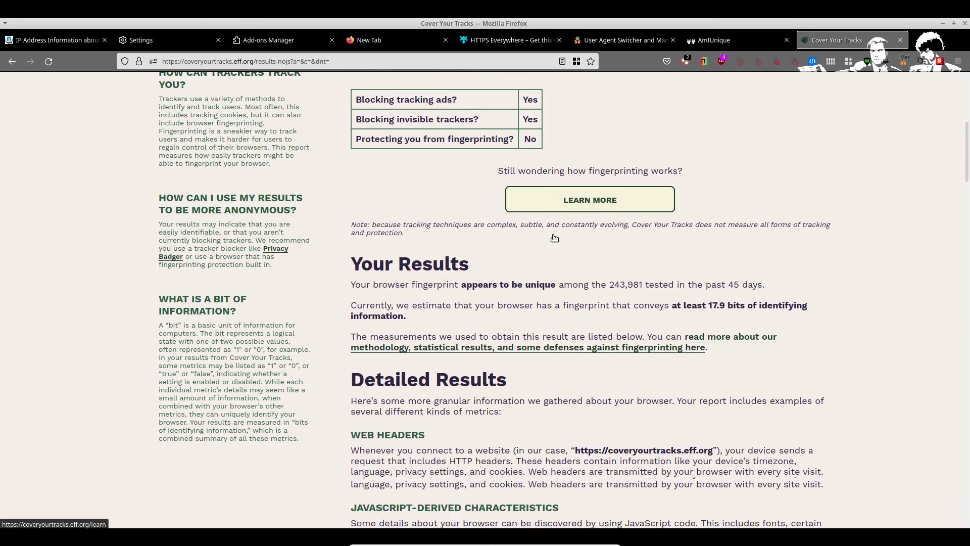
scroll(470, 258, down, 2)
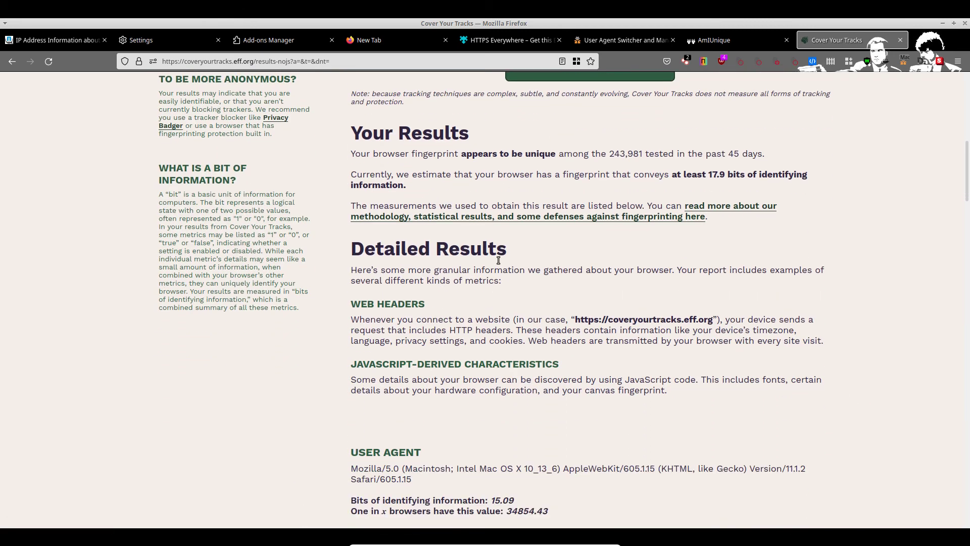
scroll(499, 260, down, 3)
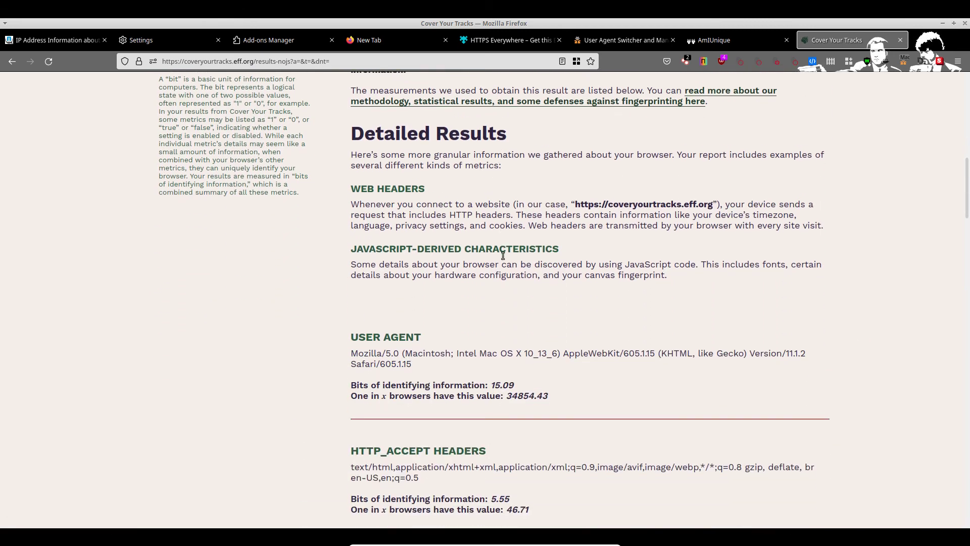
scroll(503, 258, down, 2)
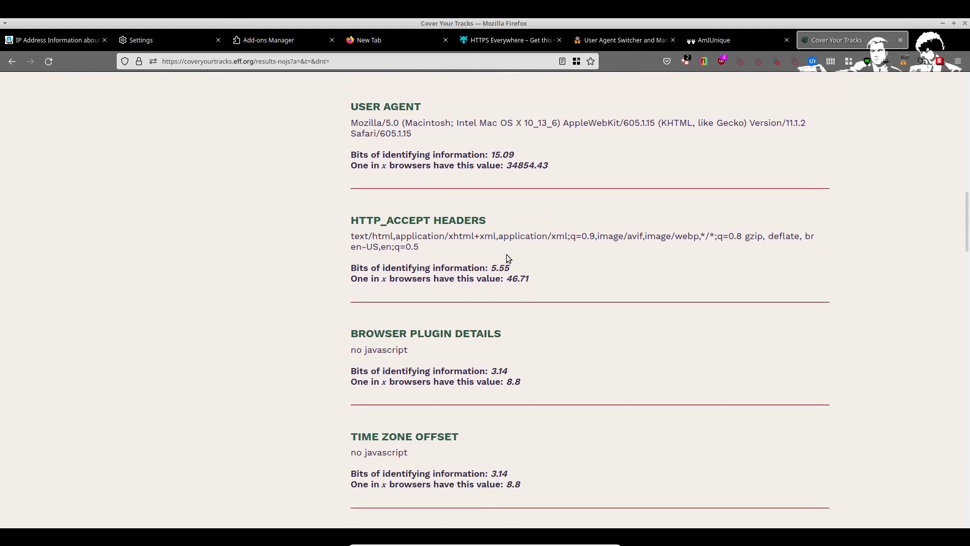
scroll(531, 253, down, 3)
scroll(582, 240, down, 4)
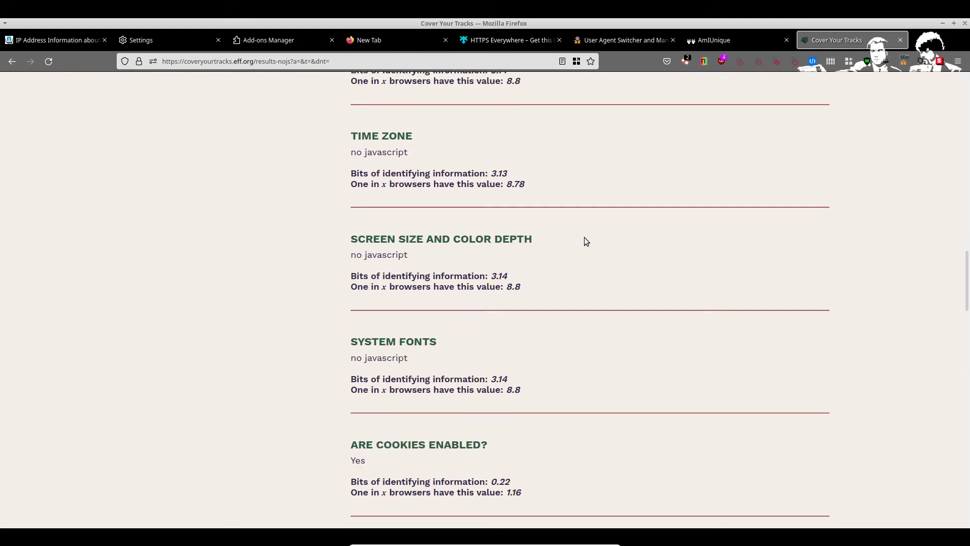
scroll(584, 238, down, 4)
scroll(576, 222, down, 6)
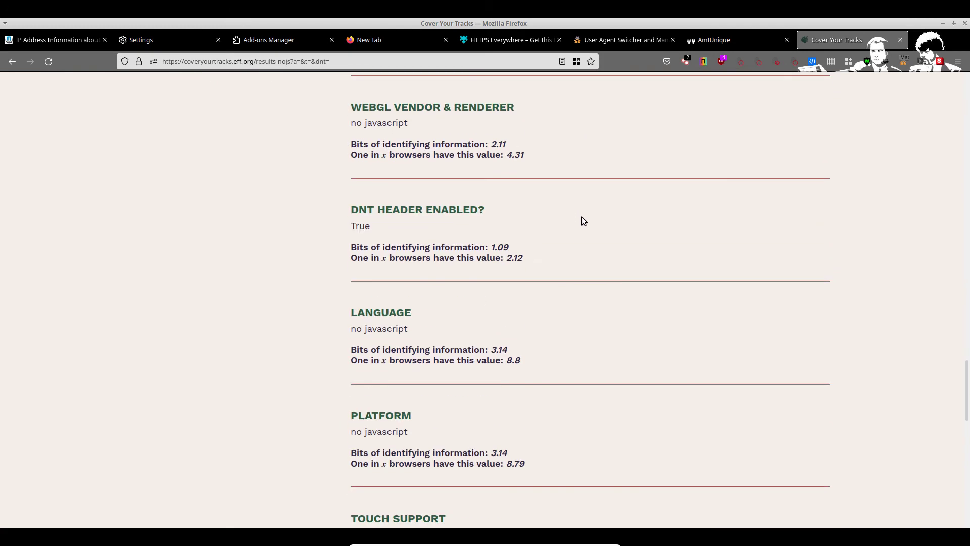
scroll(583, 221, down, 1)
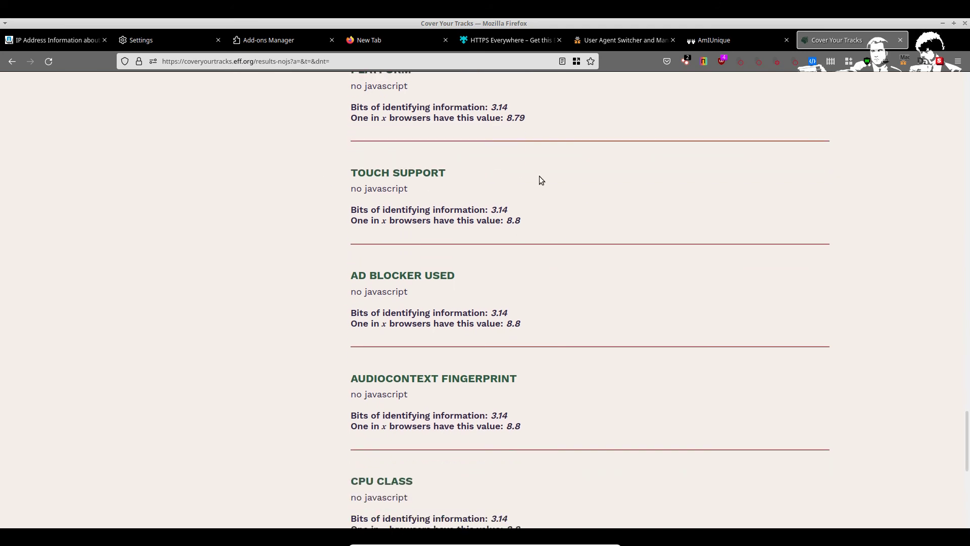
scroll(551, 207, down, 5)
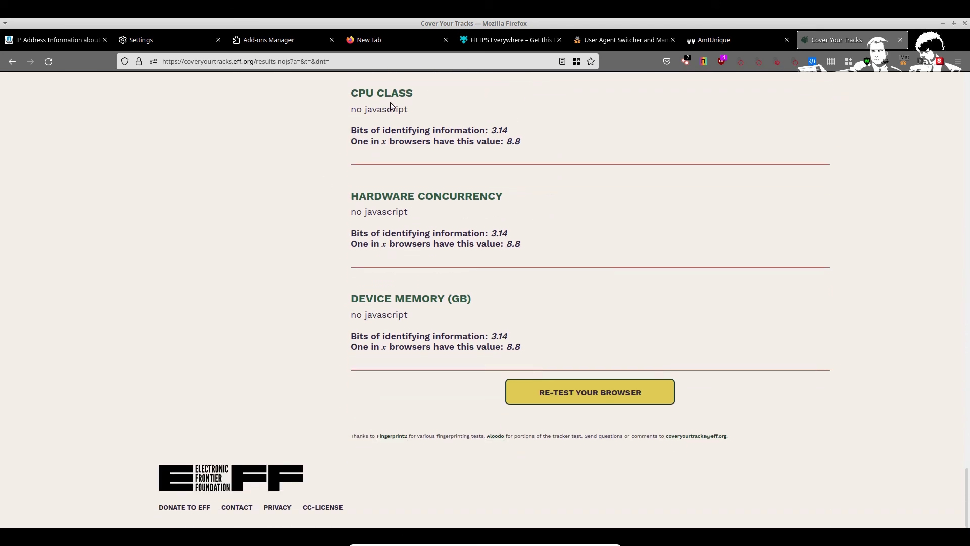
drag(352, 110, 516, 120)
drag(649, 315, 107, 218)
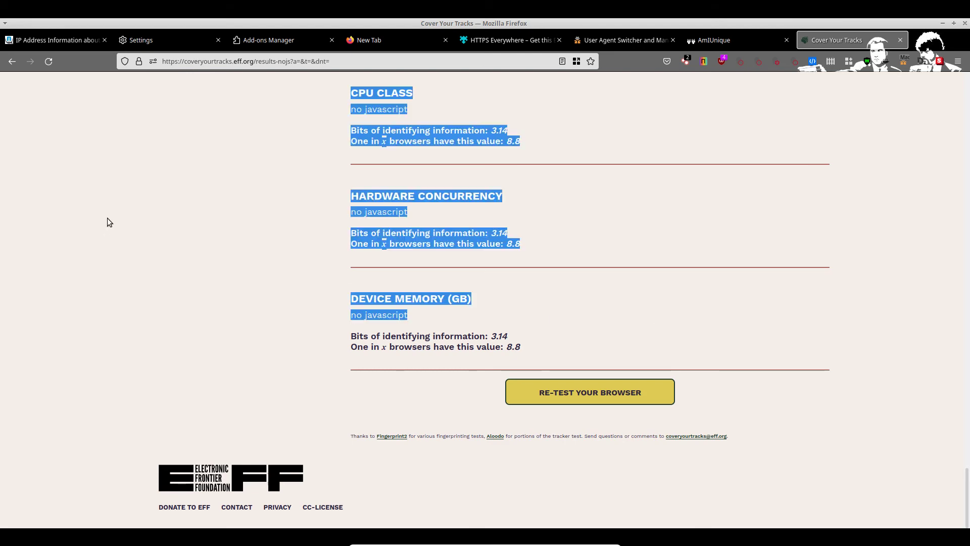
scroll(277, 240, up, 1)
scroll(275, 239, up, 1)
click(270, 244)
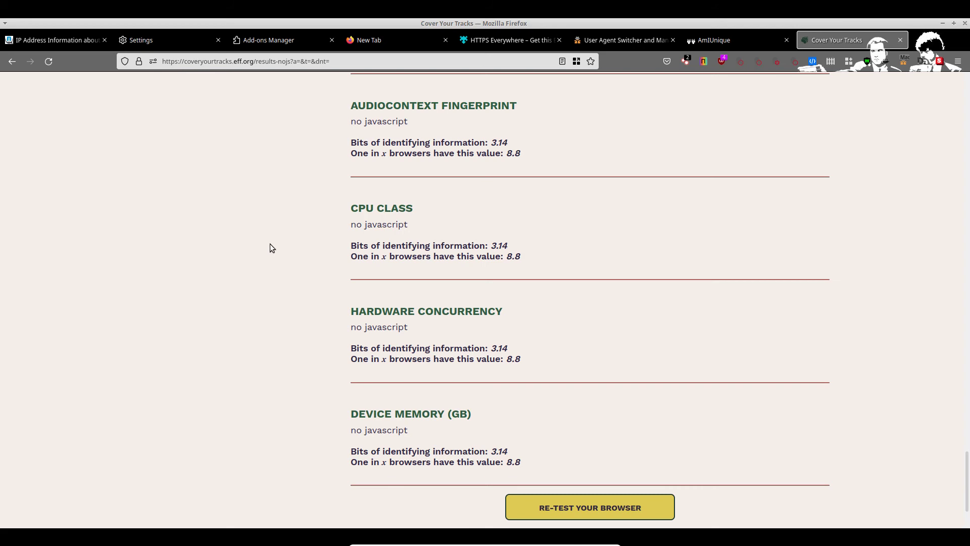
Step: Return to the top summary showing a fingerprint unique among 243,981 browsers
scroll(282, 227, up, 9)
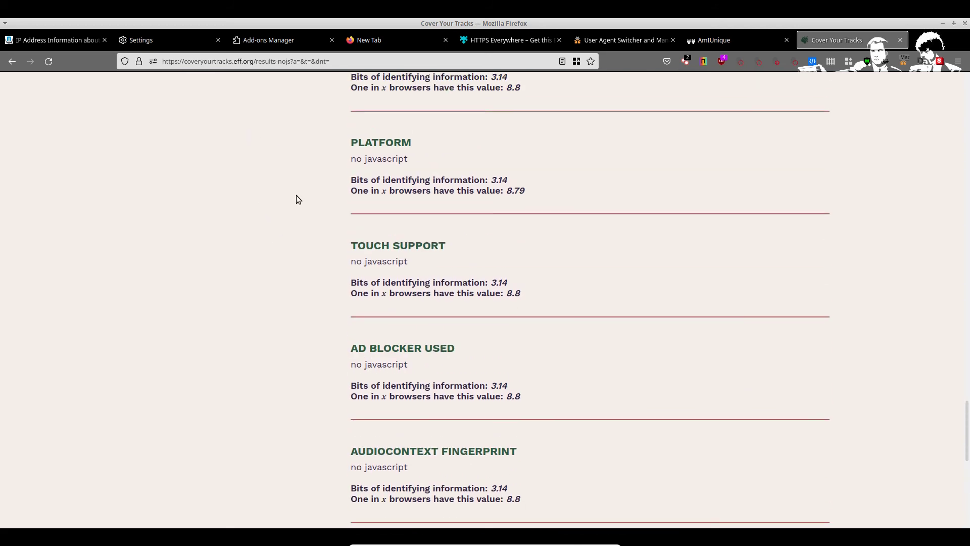
scroll(415, 281, up, 20)
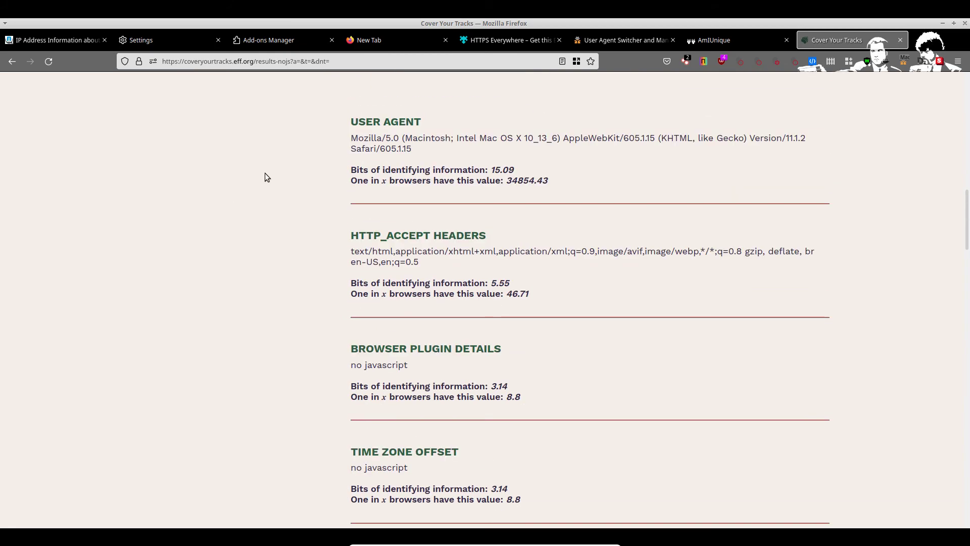
scroll(465, 246, up, 6)
scroll(449, 239, down, 10)
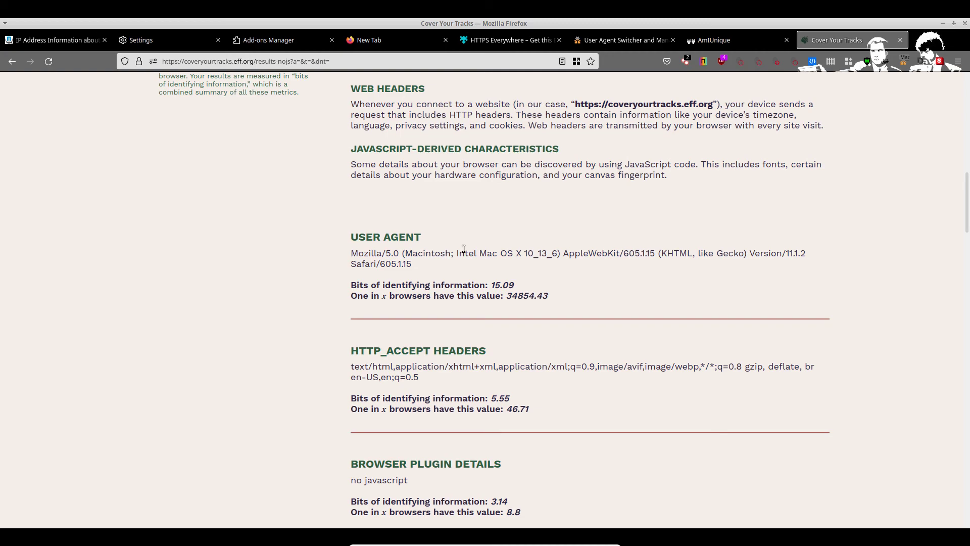
scroll(454, 244, up, 4)
scroll(385, 81, up, 3)
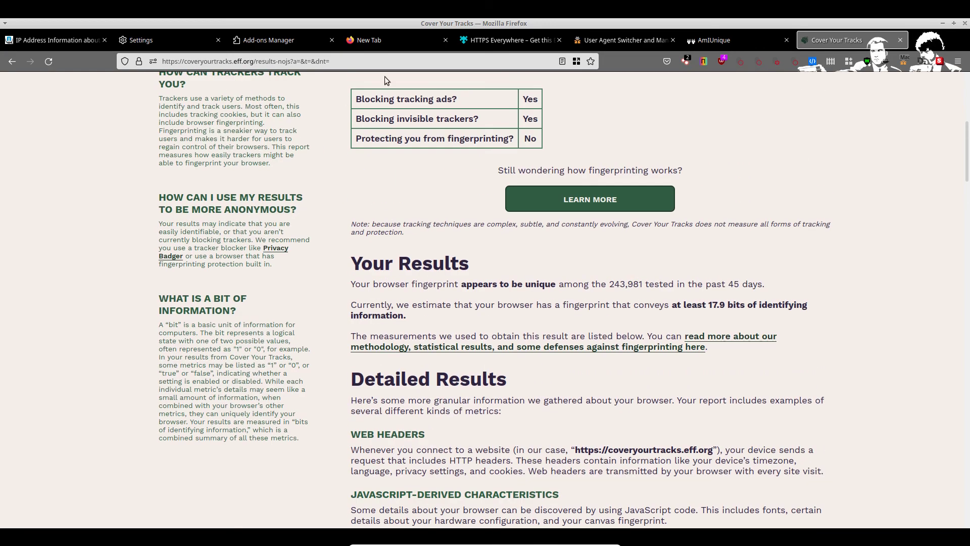
scroll(385, 81, up, 6)
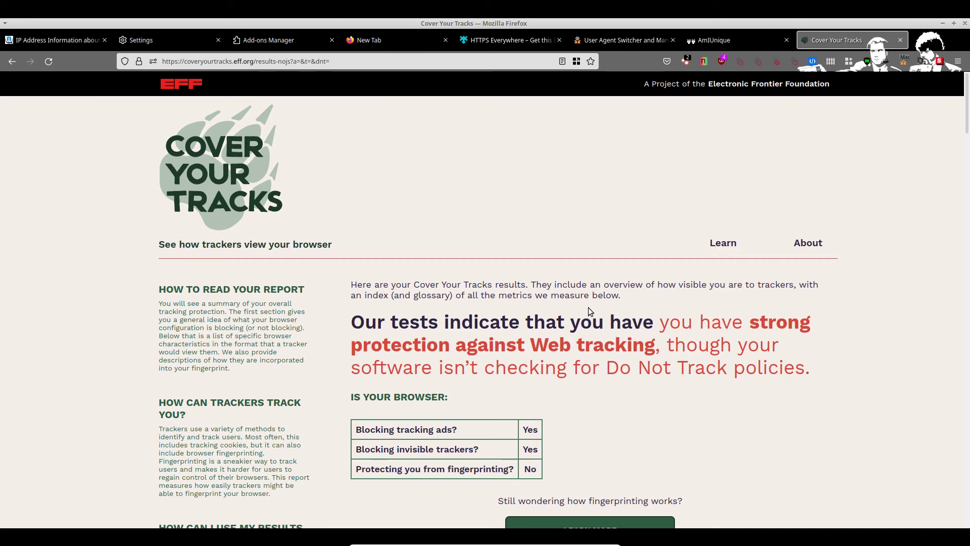
Step: Close the Firefox window and bring up the CSI Linux dock
click(964, 24)
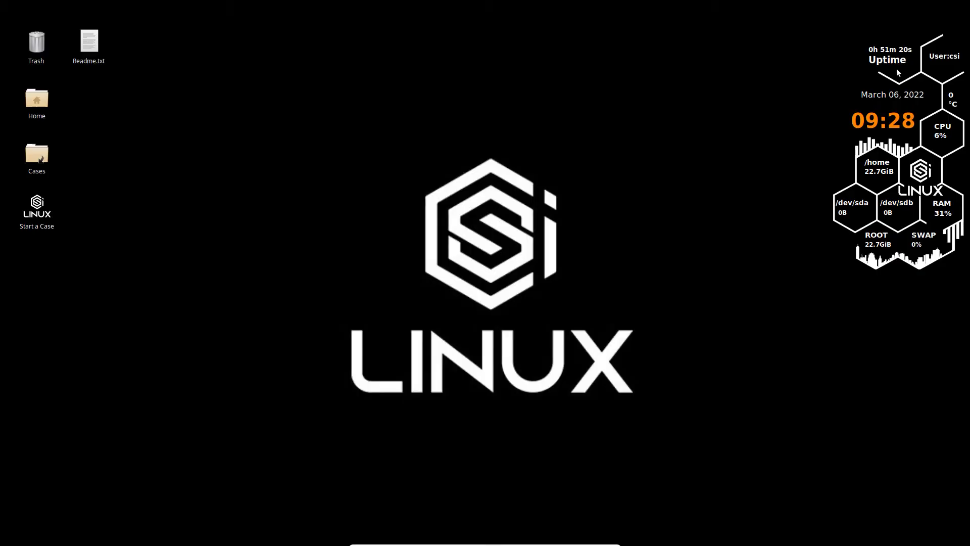
mouse_move(442, 544)
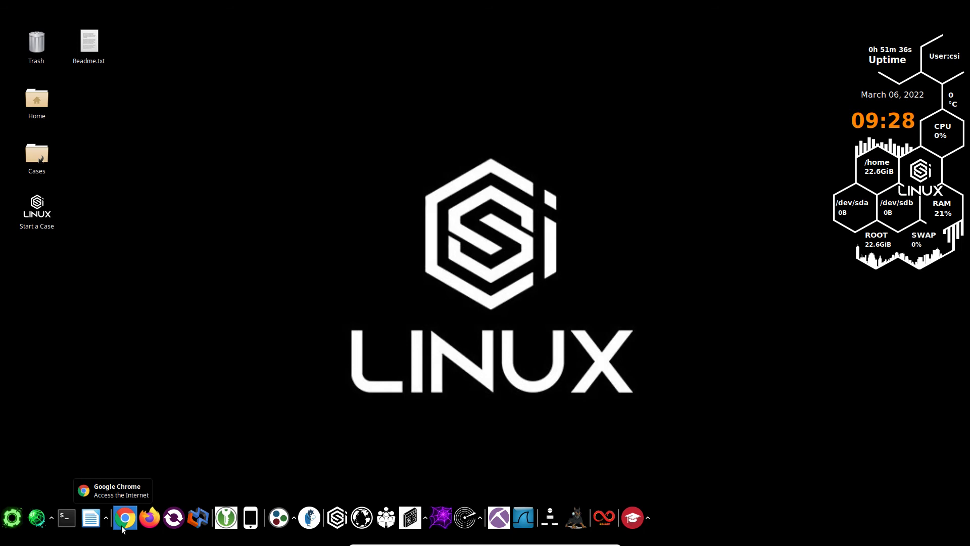
Step: Launch TorVPN from the dock and authenticate with the sudo password
click(37, 517)
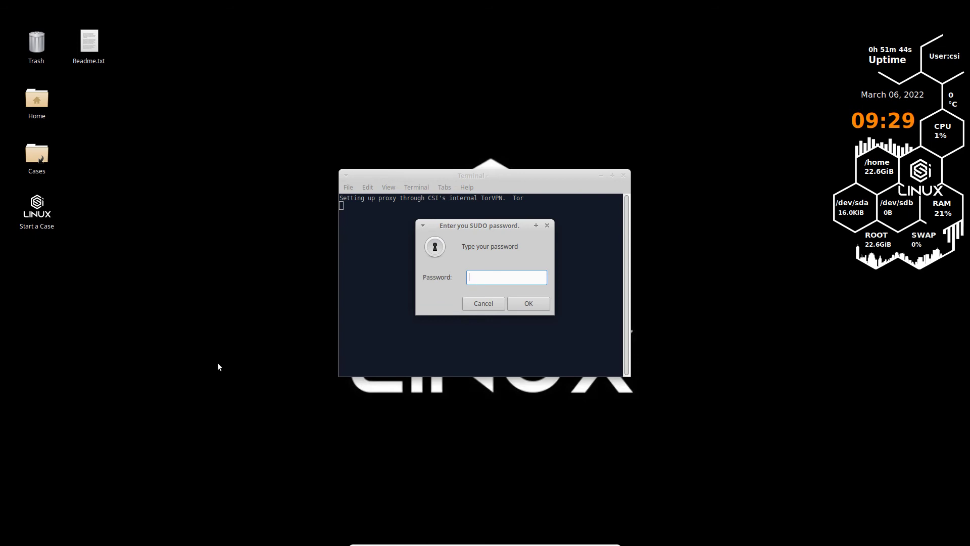
text(•••)
key(BackSpace)
key(BackSpace)
key(BackSpace)
text(•••••••••)
key(Return)
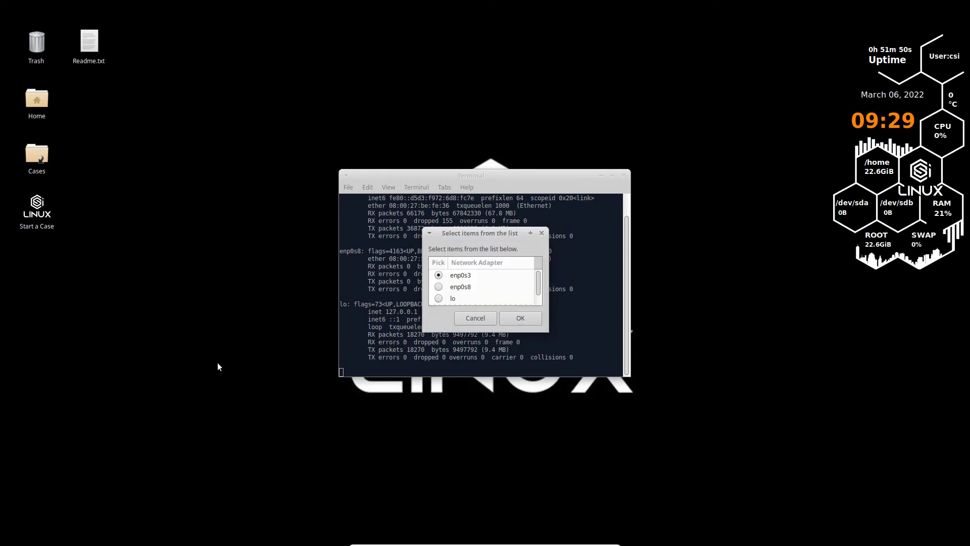
Step: Select adapter enp0s3 and switch TorVPN on, noting the local address in the output
click(476, 225)
scroll(413, 223, up, 1)
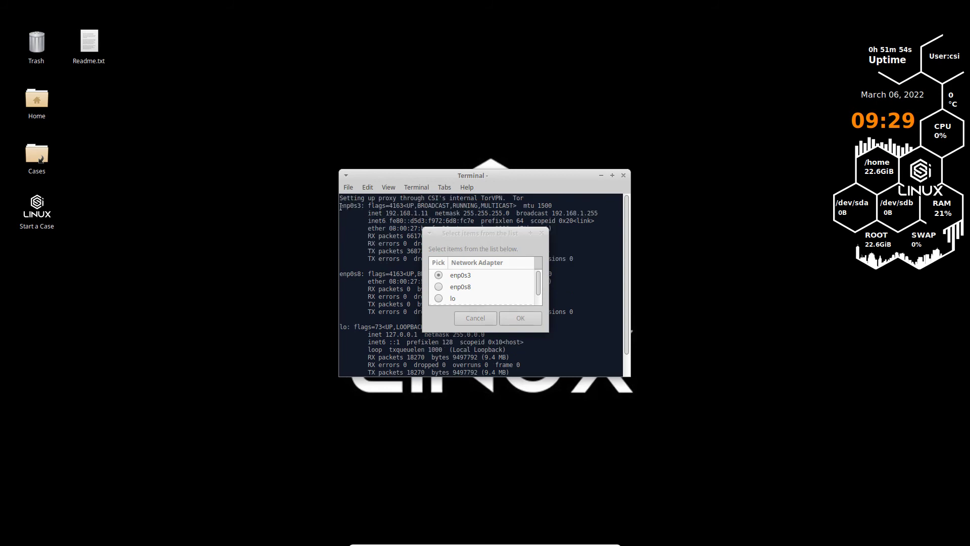
drag(375, 214, 428, 215)
click(519, 323)
click(520, 312)
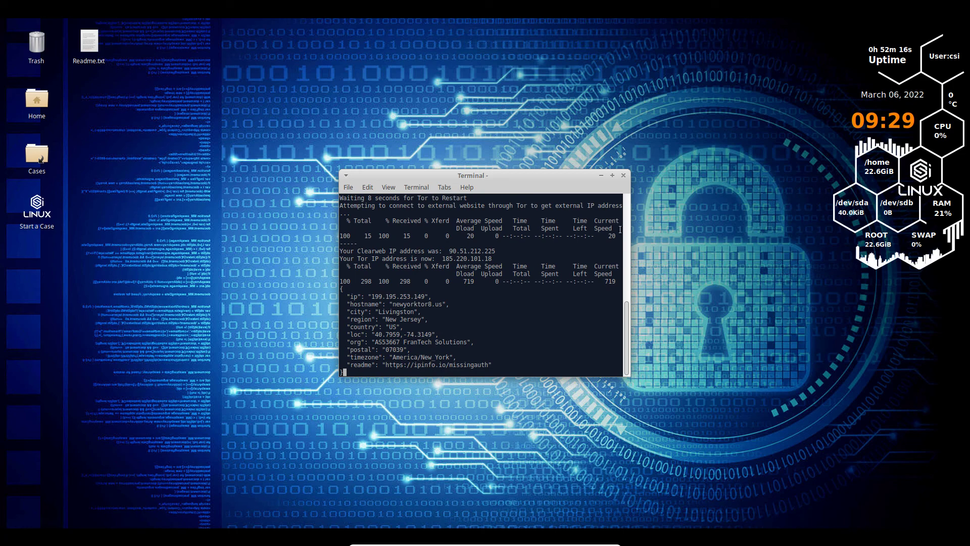
Step: Run the What Is My IP check, confirming the Tor exit in Vienna, Austria
mouse_move(787, 23)
click(810, 35)
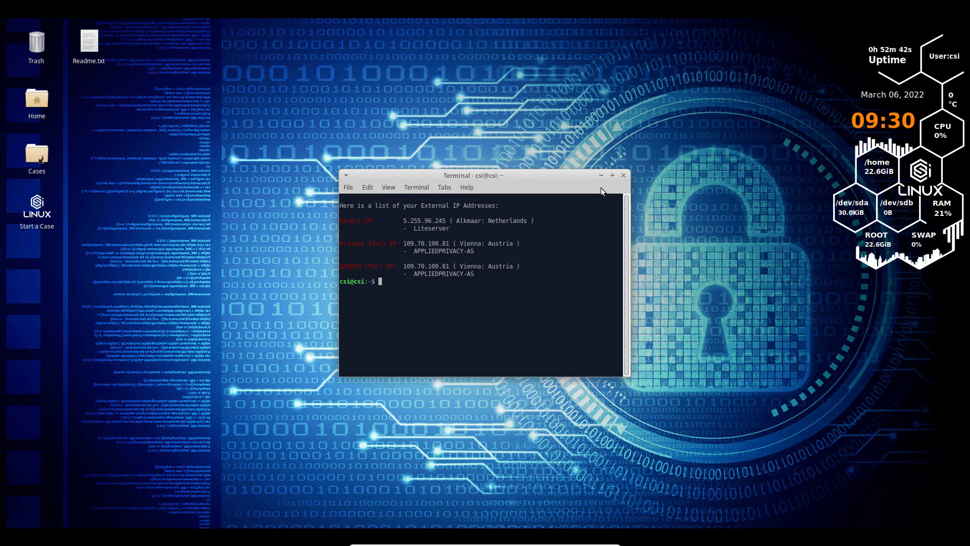
mouse_move(776, 2)
mouse_move(391, 540)
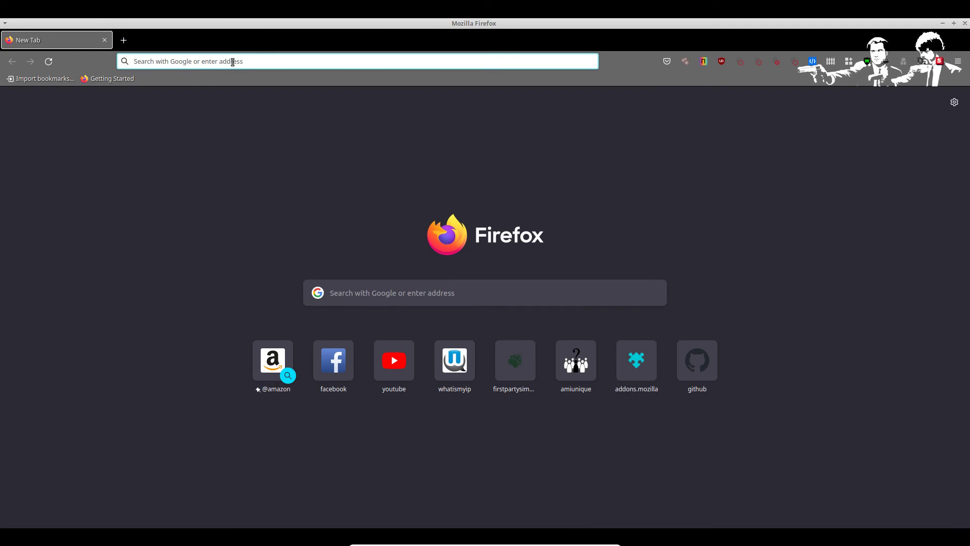
Step: Google 'dns leak test' and open the dnsleaktest.com result
click(232, 62)
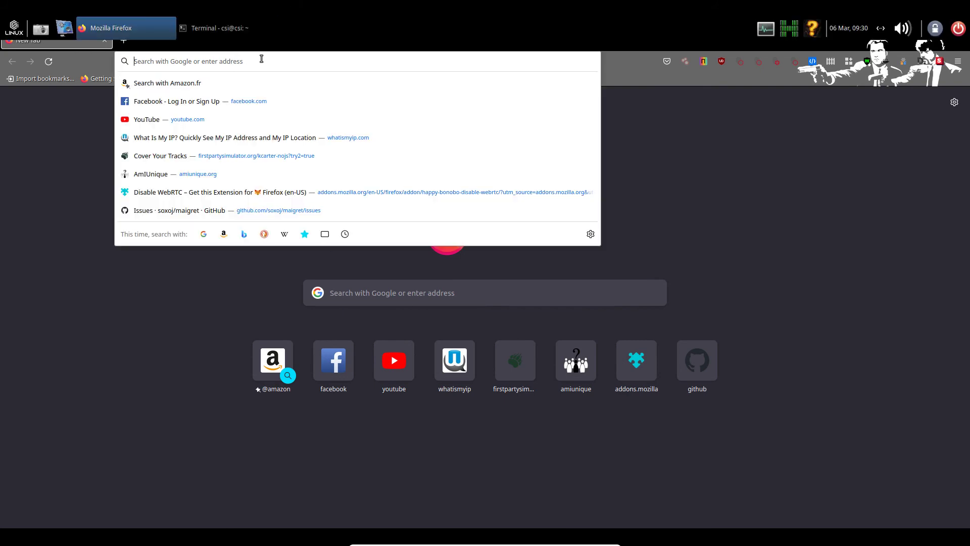
text(dns)
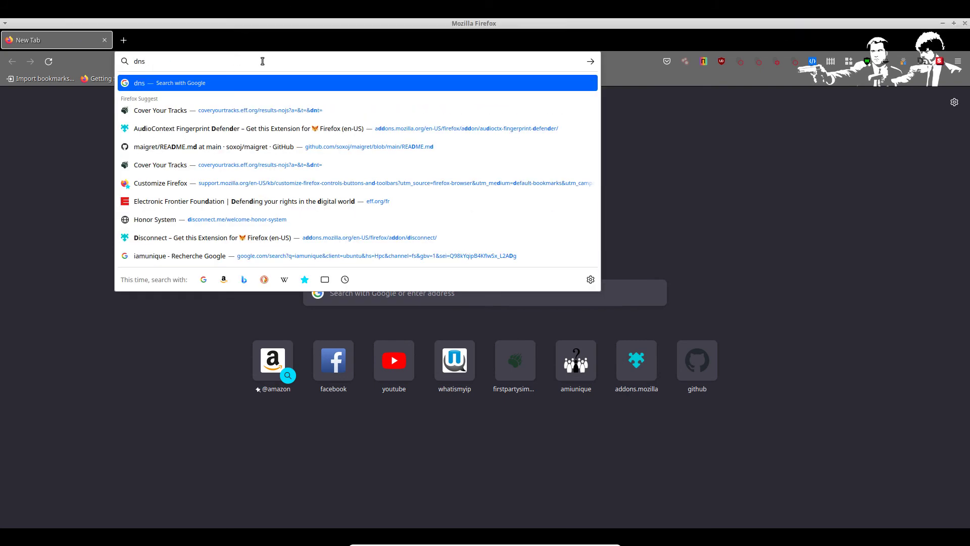
text( leak test)
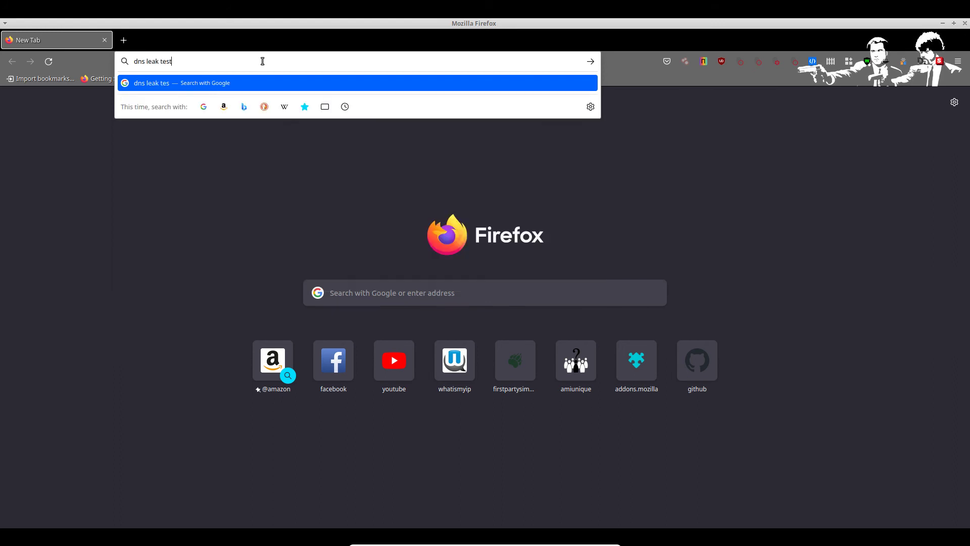
key(Return)
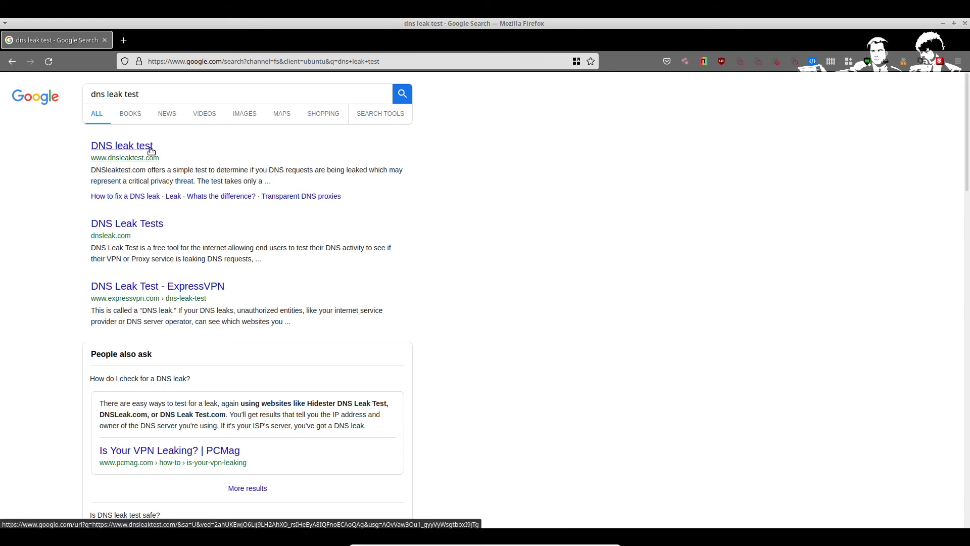
click(130, 146)
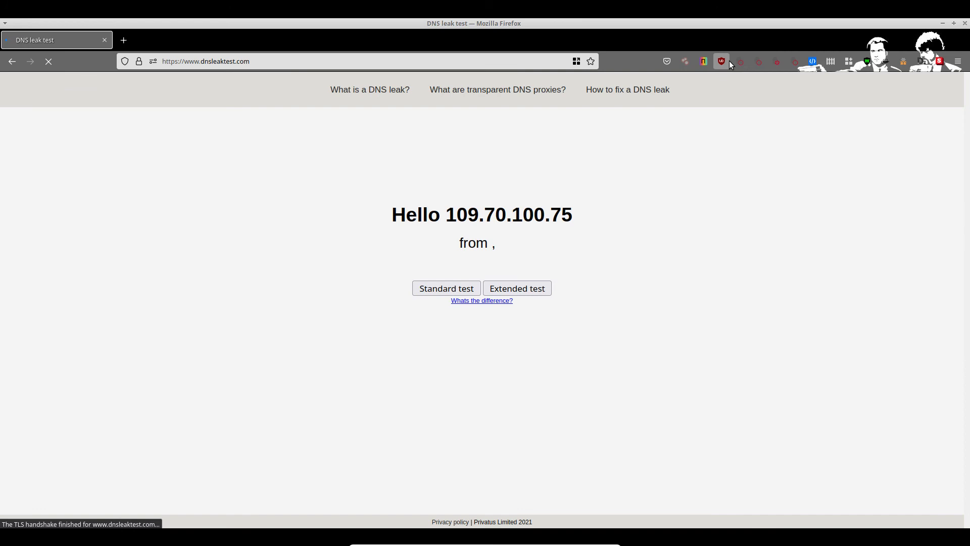
Step: Reload dnsleaktest.com via uBlock Origin and run the Extended test
click(727, 61)
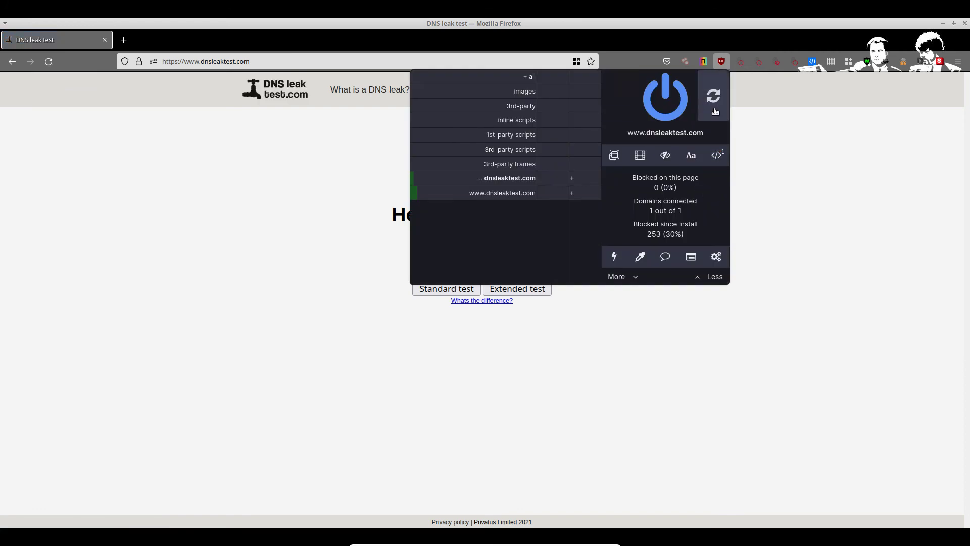
click(712, 104)
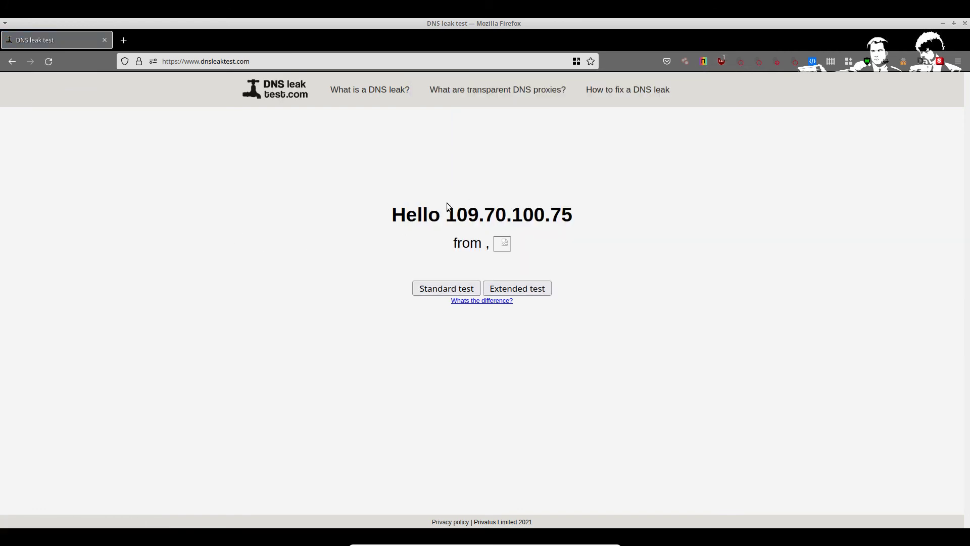
click(538, 287)
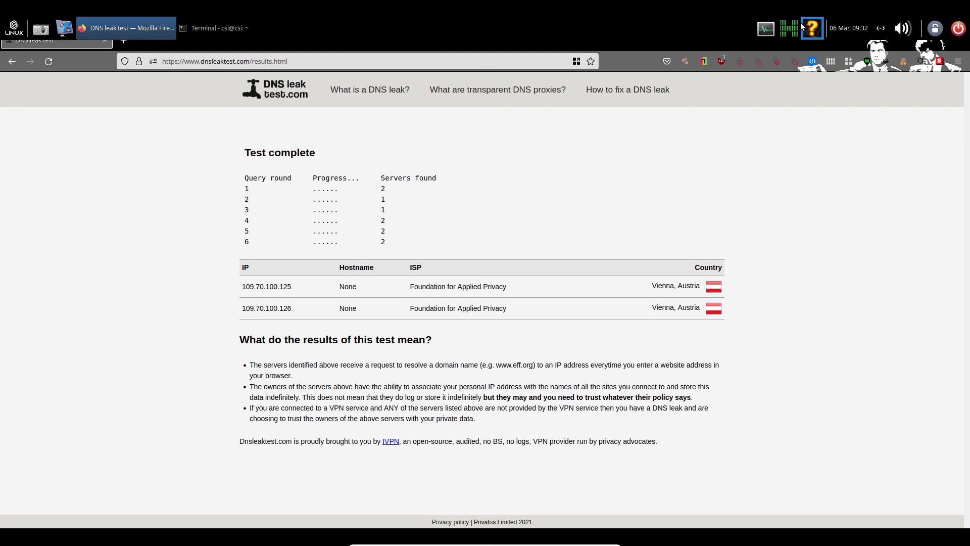
Step: Rerun the What Is My IP check in Terminal and move the Terminal window up and left
click(811, 29)
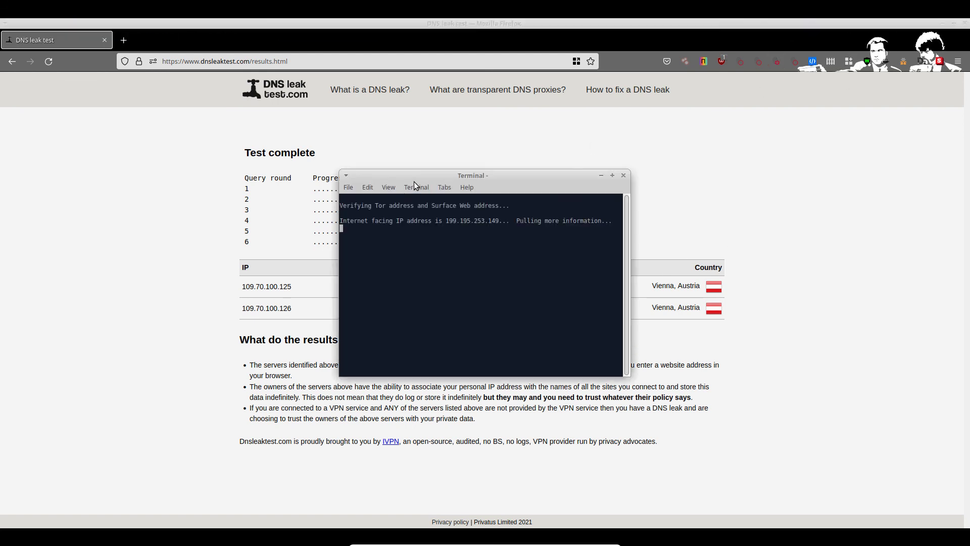
drag(423, 175, 172, 144)
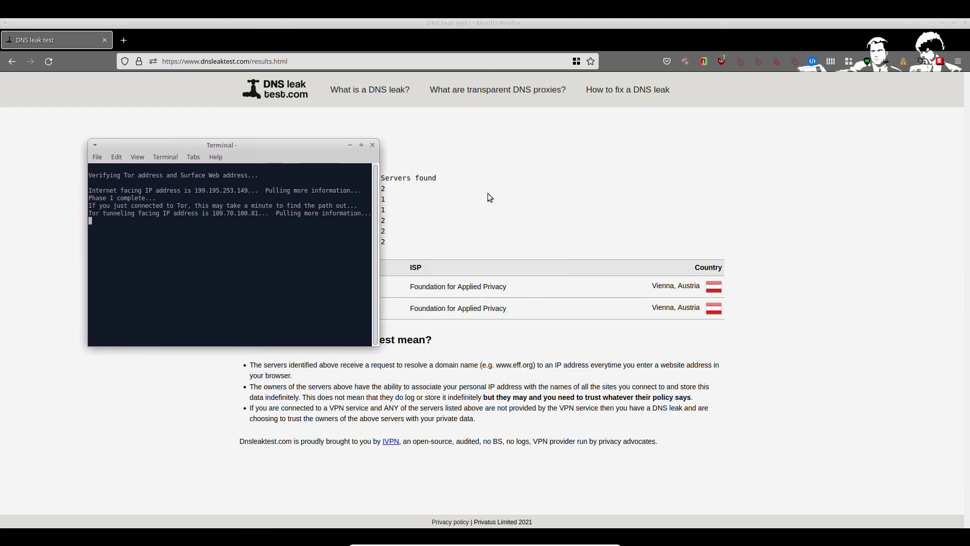
drag(261, 148, 204, 74)
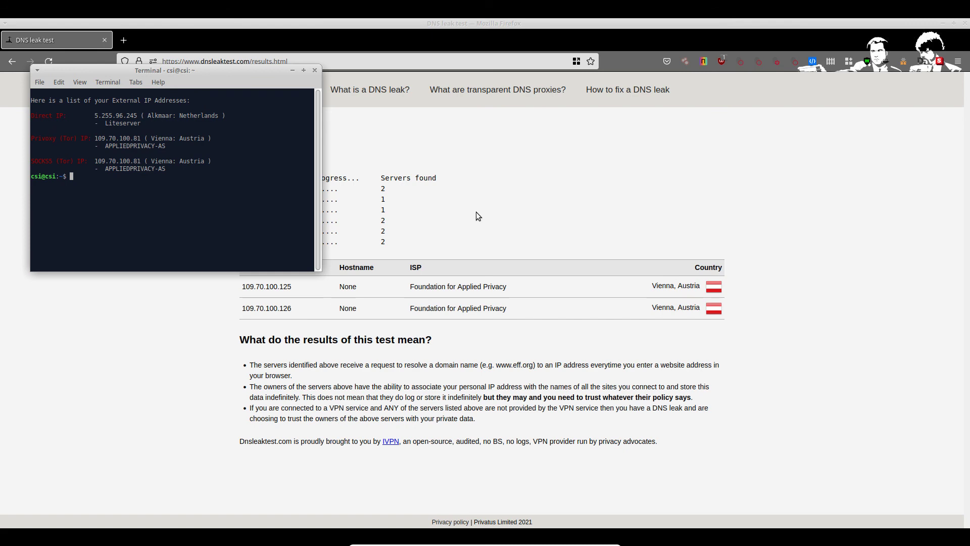
Step: Restore Firefox to a smaller window and place Terminal beside its DNS leak results
right_click(442, 197)
click(467, 454)
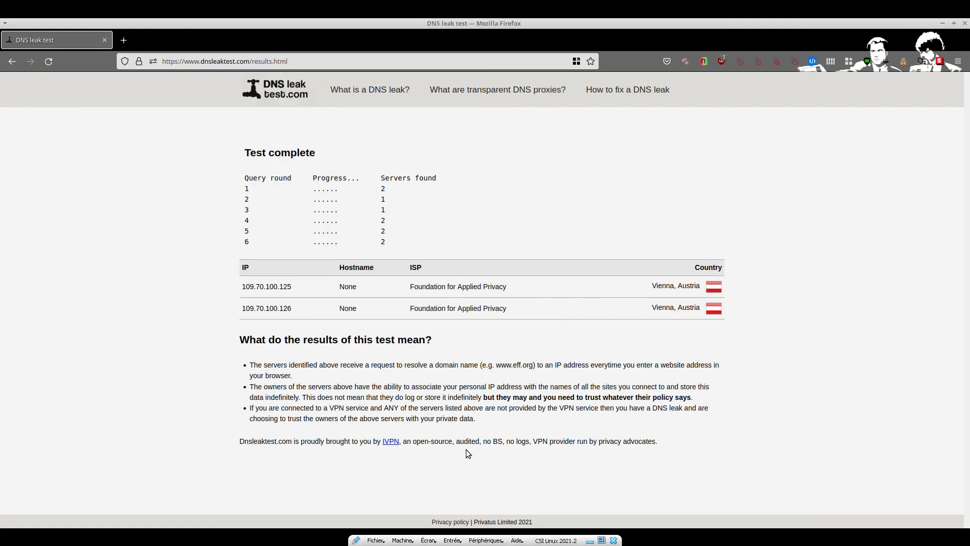
double_click(442, 24)
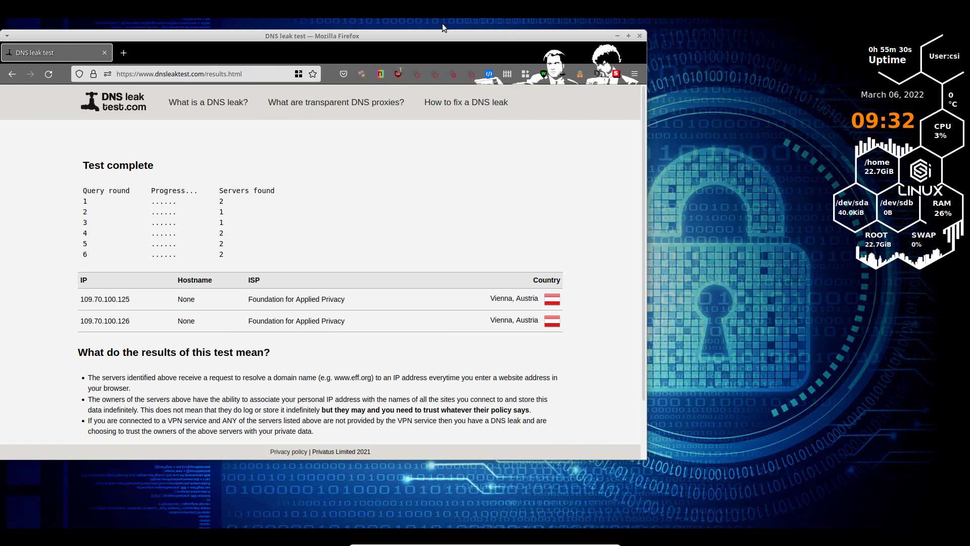
drag(534, 28, 674, 74)
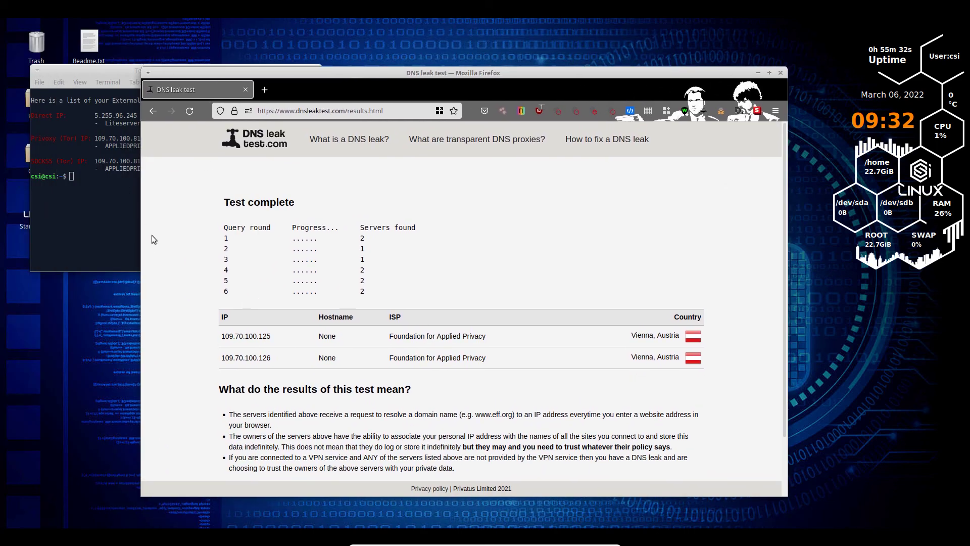
click(124, 217)
drag(241, 74, 470, 130)
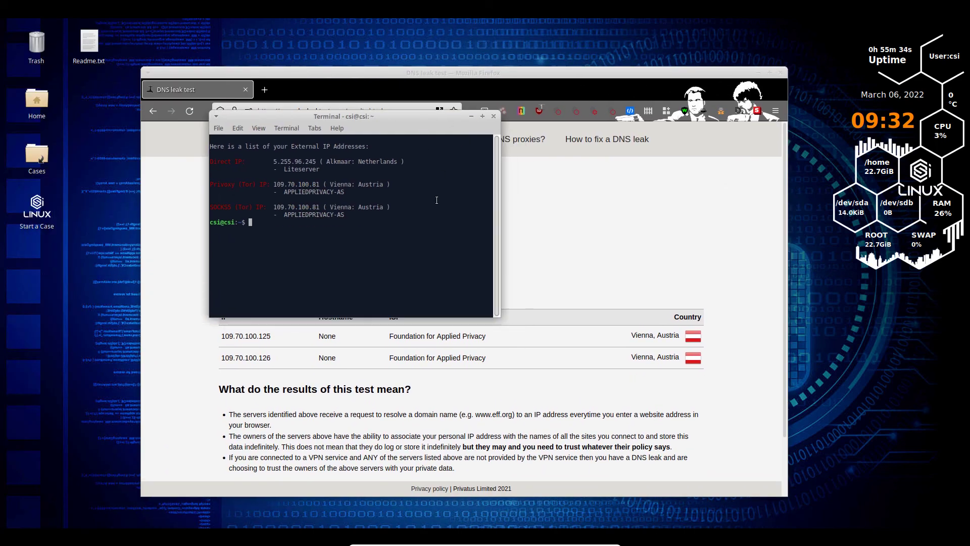